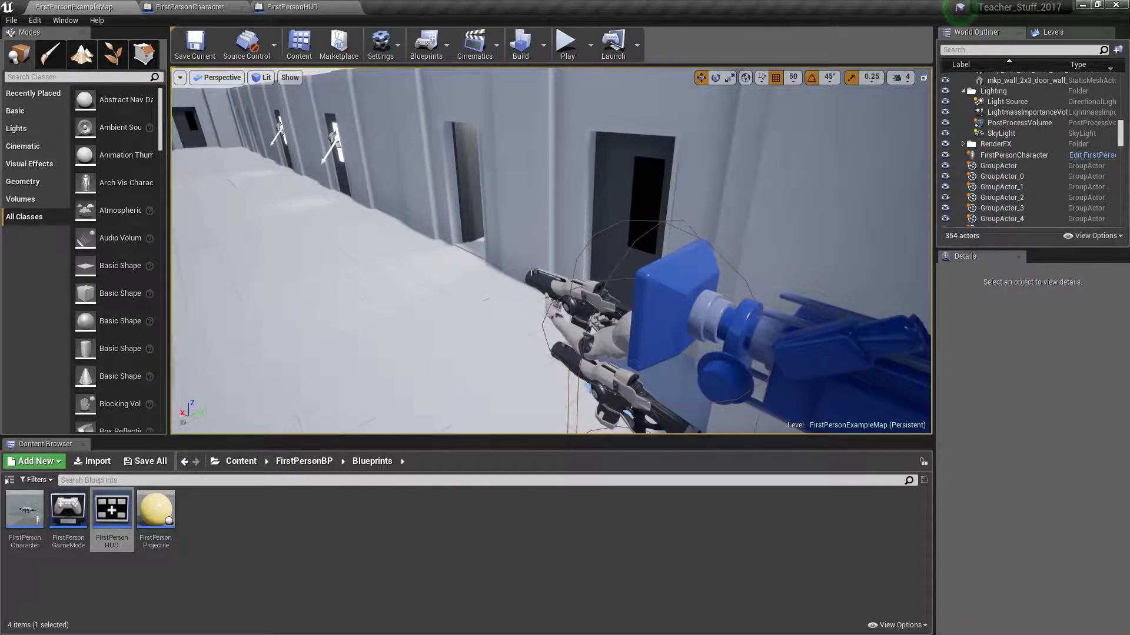
Step: Play-test the level by walking down the corridor and firing the gun, and end the play session
{"action": "left_click", "coordinate": [566, 44]}
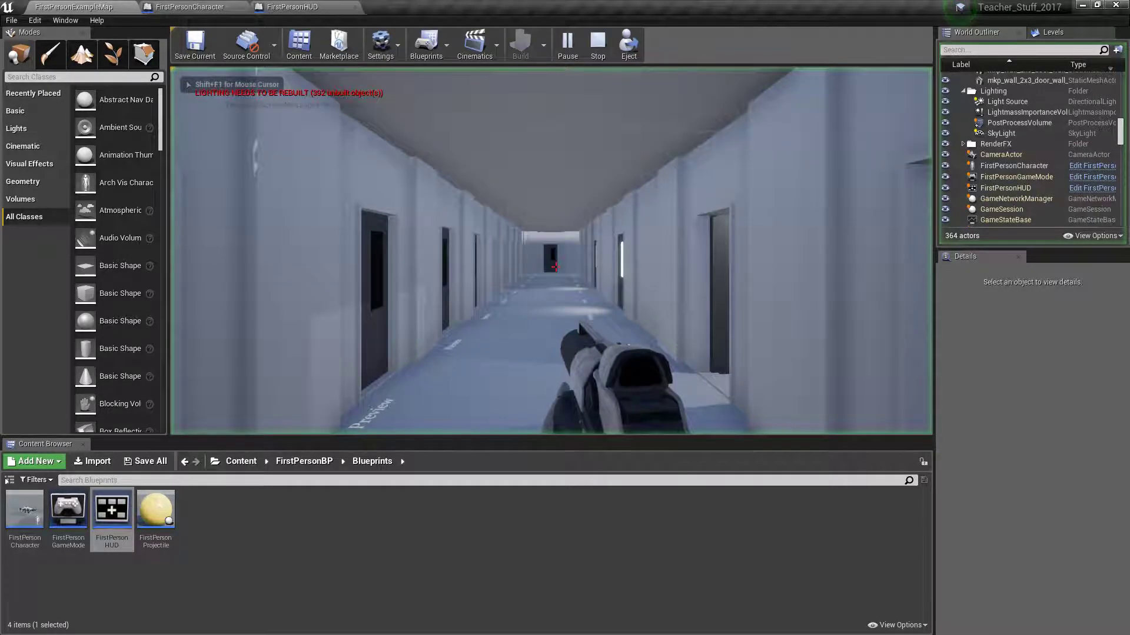
{"action": "key", "text": "w"}
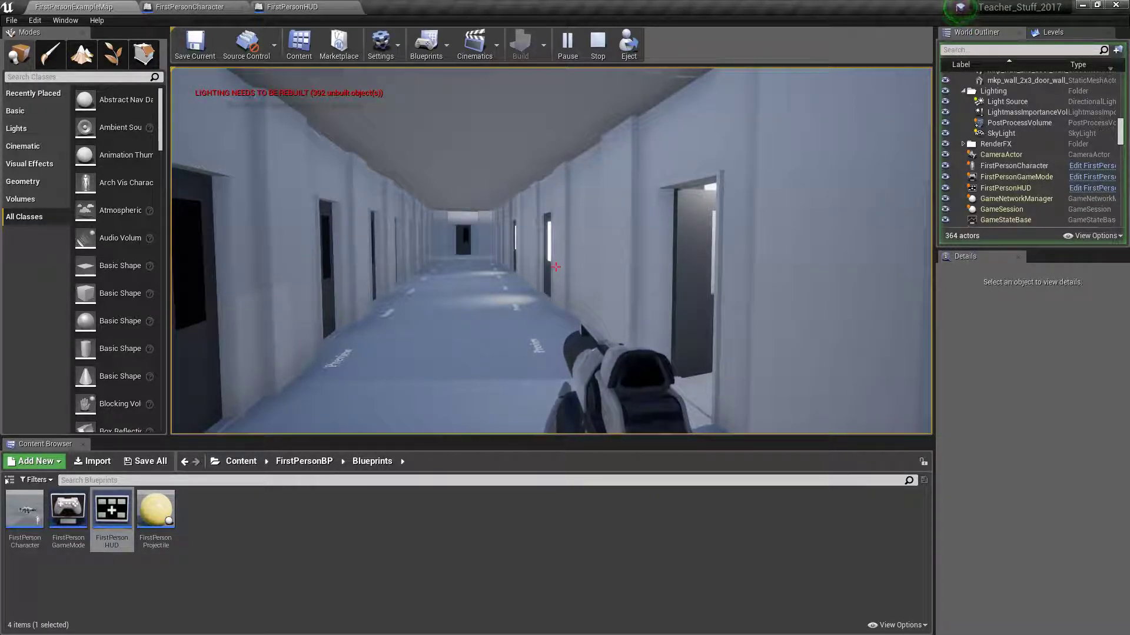
{"action": "key", "text": "w"}
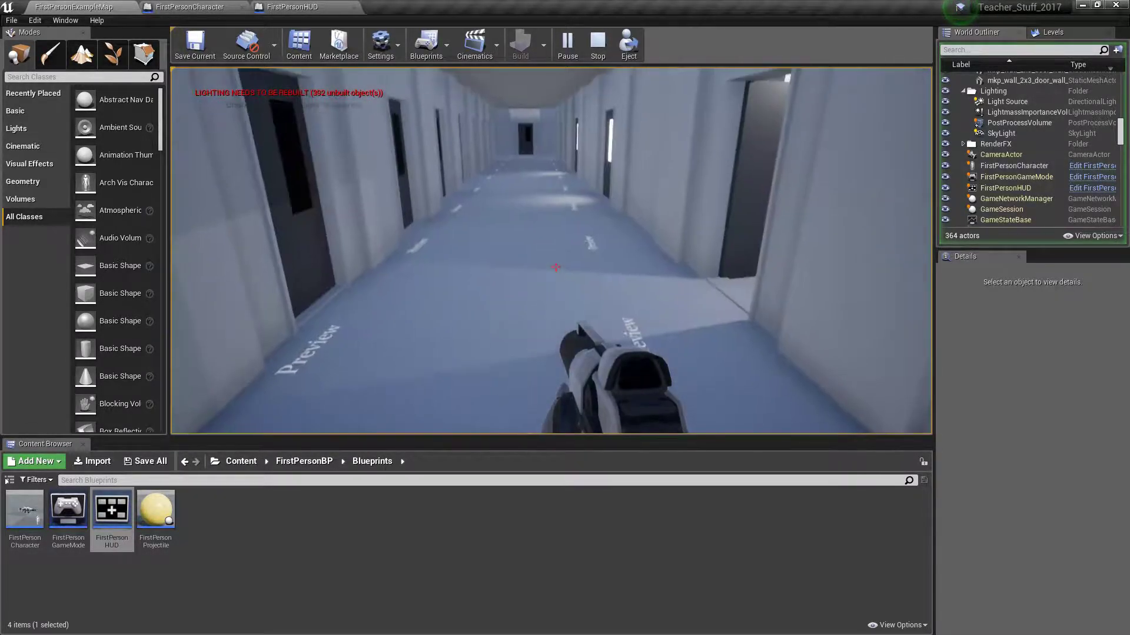
{"action": "left_click", "coordinate": [555, 266]}
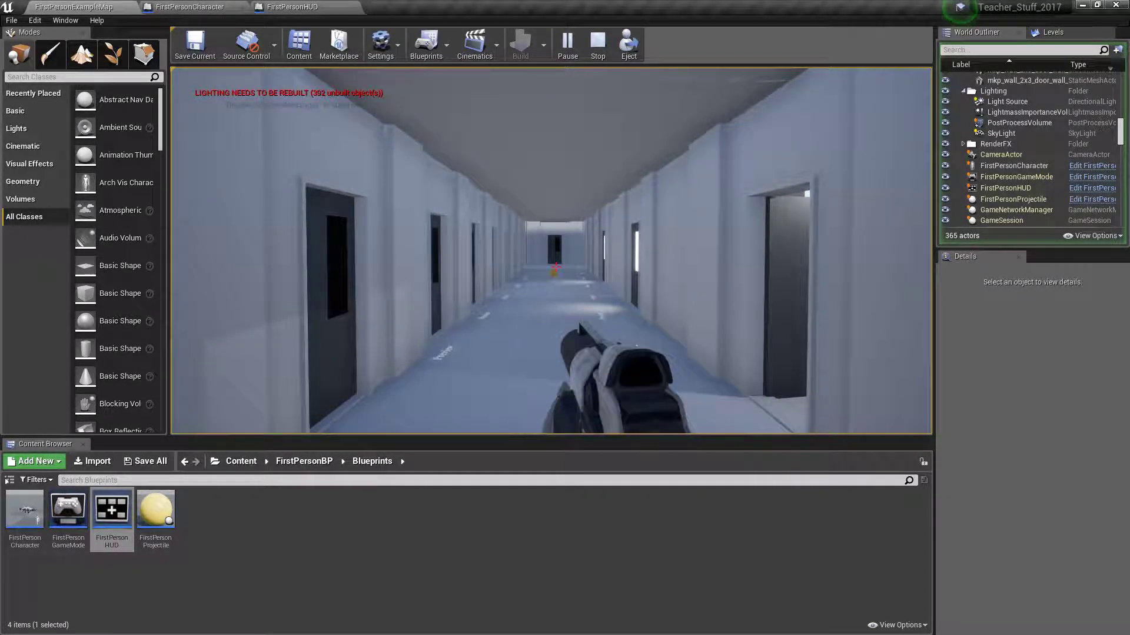
{"action": "key", "text": "w"}
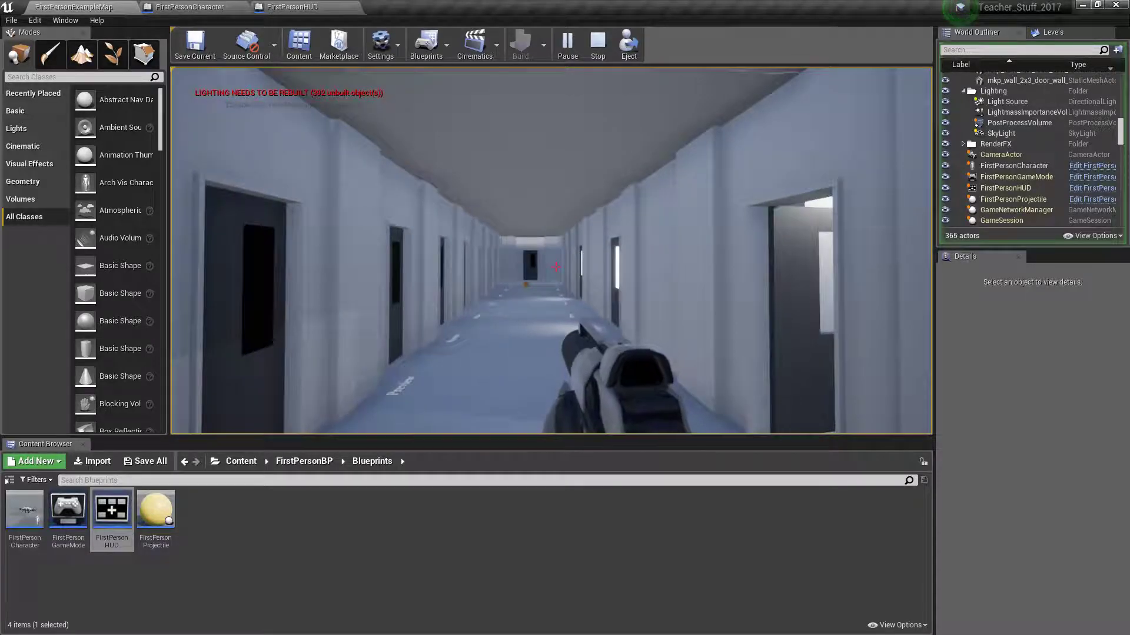
{"action": "left_click", "coordinate": [556, 268]}
{"action": "left_click", "coordinate": [555, 268]}
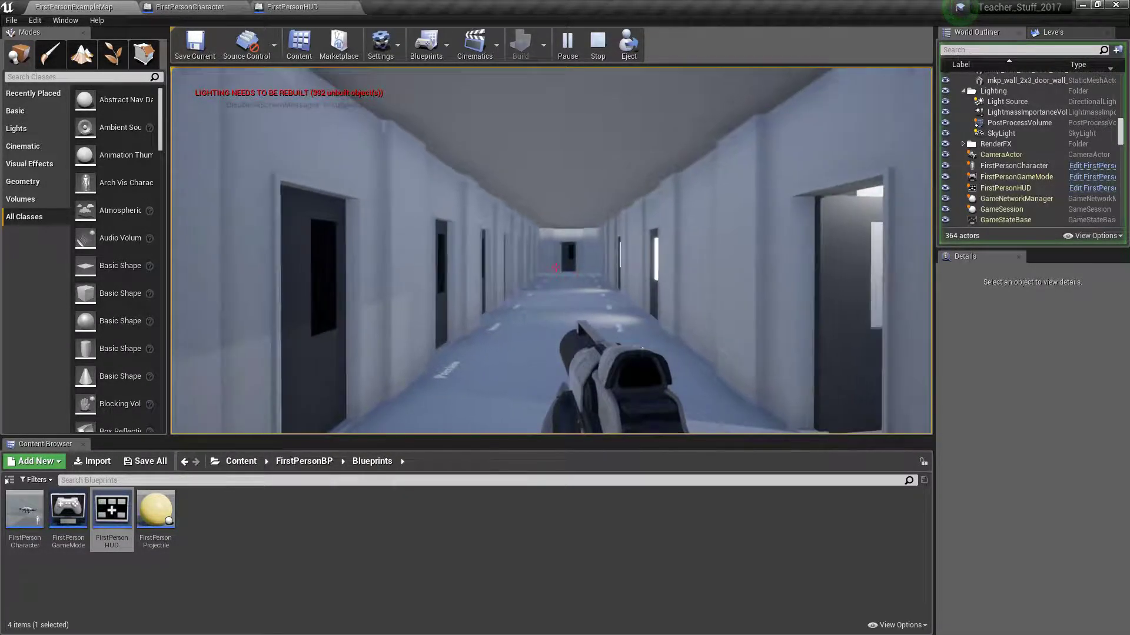
{"action": "key", "text": "Escape"}
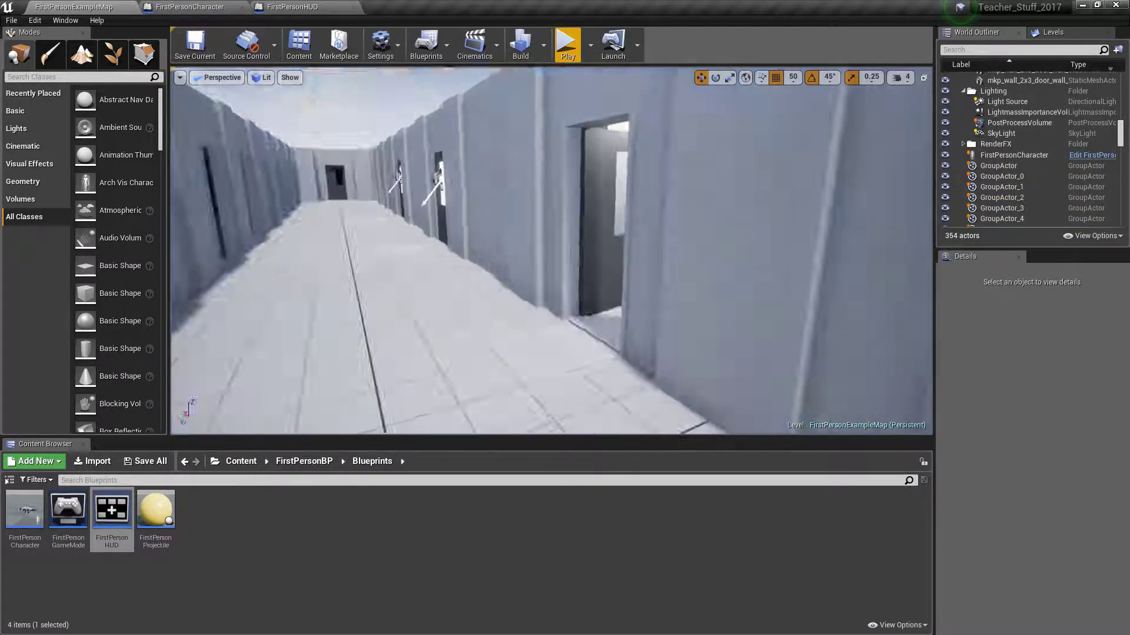
Step: Focus on the first-person character in the level and open the FirstPersonCharacter blueprint for editing
{"action": "left_click", "coordinate": [539, 158]}
{"action": "key", "text": "f"}
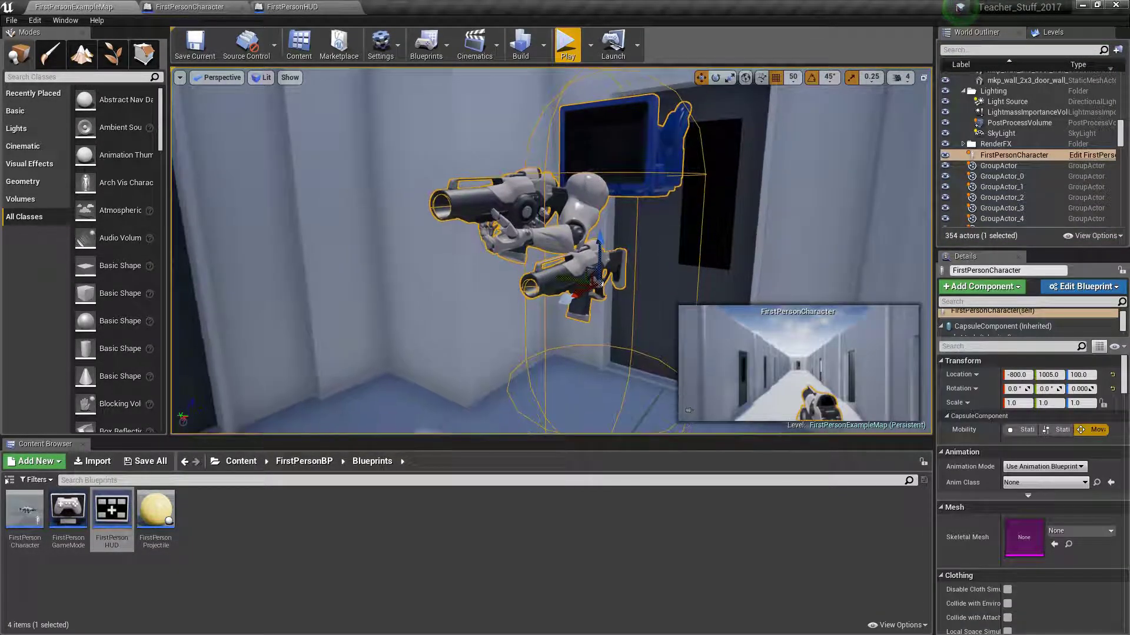
{"action": "left_click", "coordinate": [26, 511]}
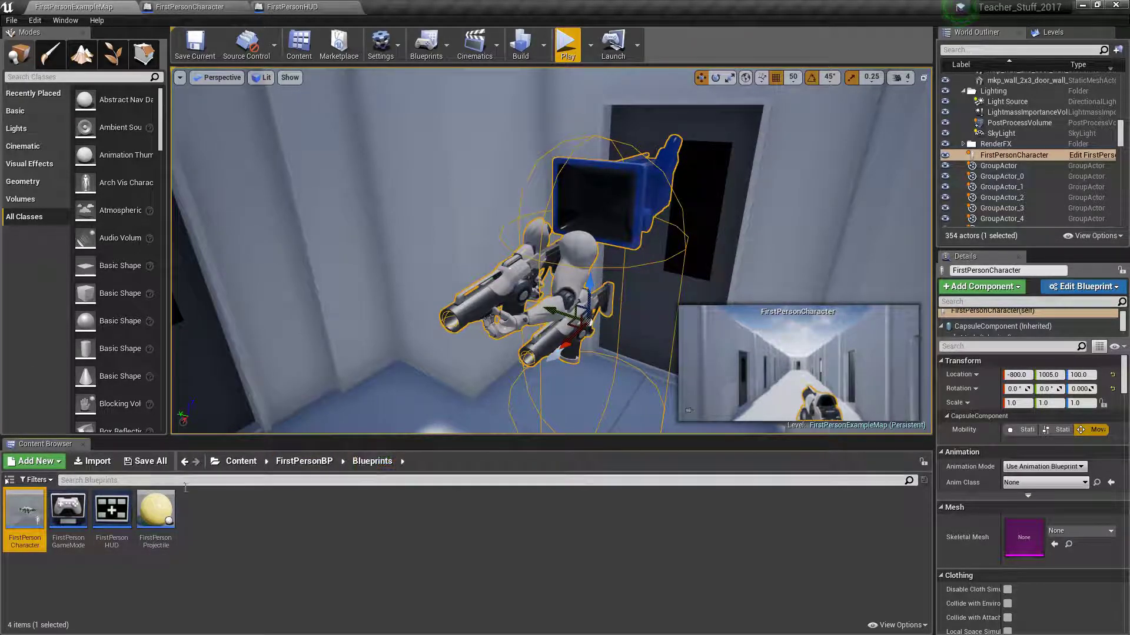
{"action": "double_click", "coordinate": [25, 515]}
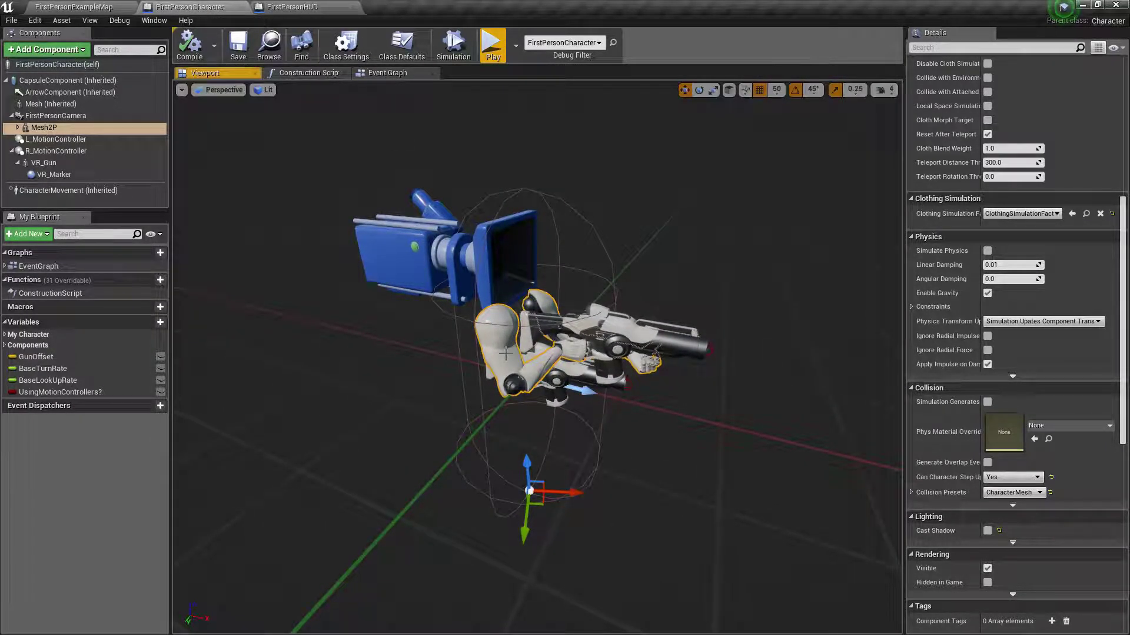
Step: Enable Hidden in Game for the character's Mesh2P arms and for the gun mesh they hold
{"action": "scroll", "coordinate": [988, 510], "scroll_direction": "down", "scroll_amount": 3}
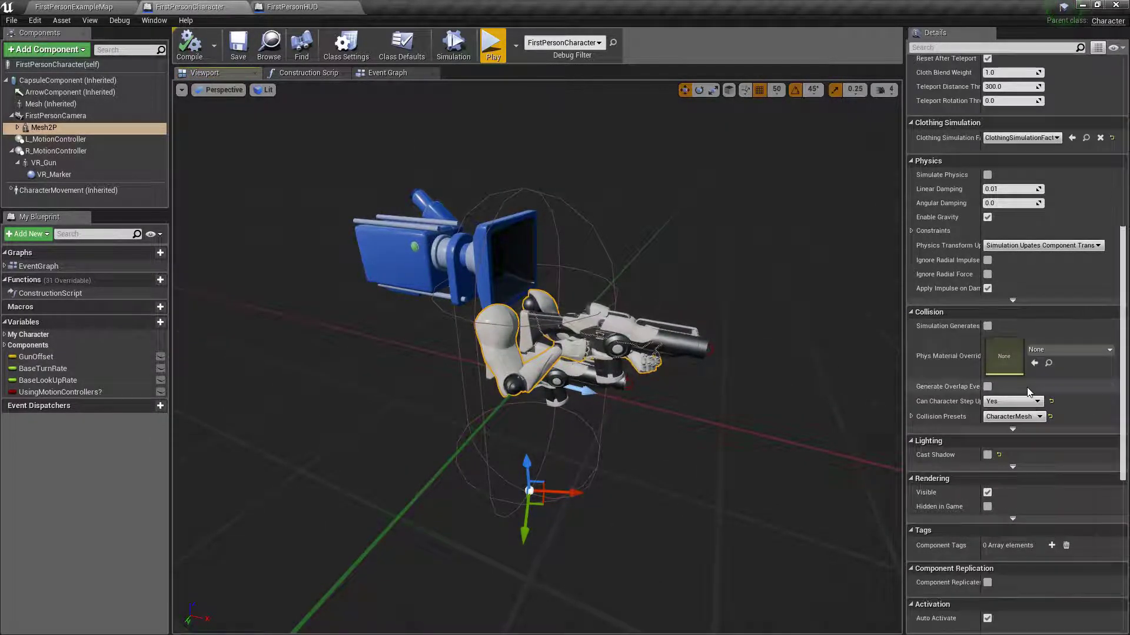
{"action": "left_click", "coordinate": [987, 506]}
{"action": "left_click", "coordinate": [648, 329]}
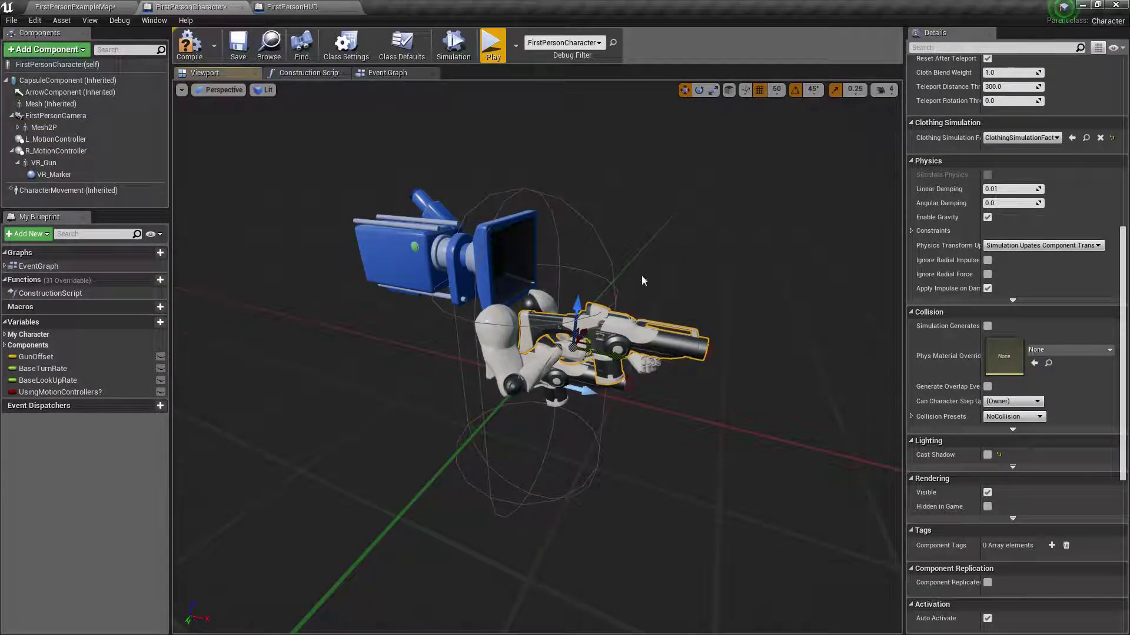
{"action": "scroll", "coordinate": [973, 318], "scroll_direction": "up", "scroll_amount": 12}
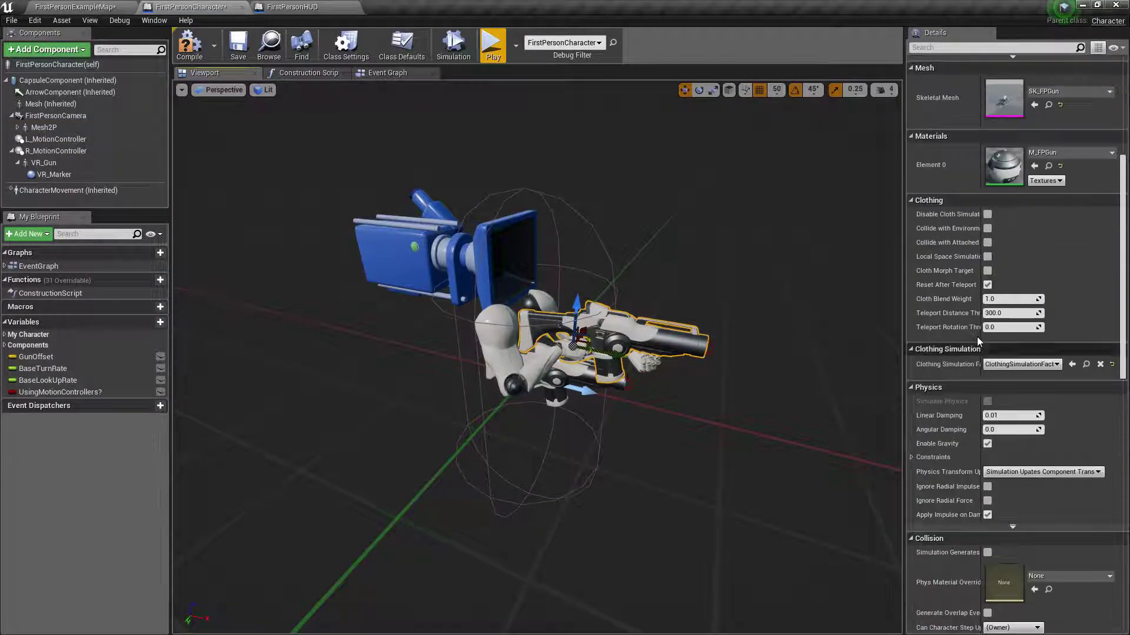
{"action": "scroll", "coordinate": [973, 327], "scroll_direction": "down", "scroll_amount": 11}
{"action": "scroll", "coordinate": [973, 324], "scroll_direction": "down", "scroll_amount": 4}
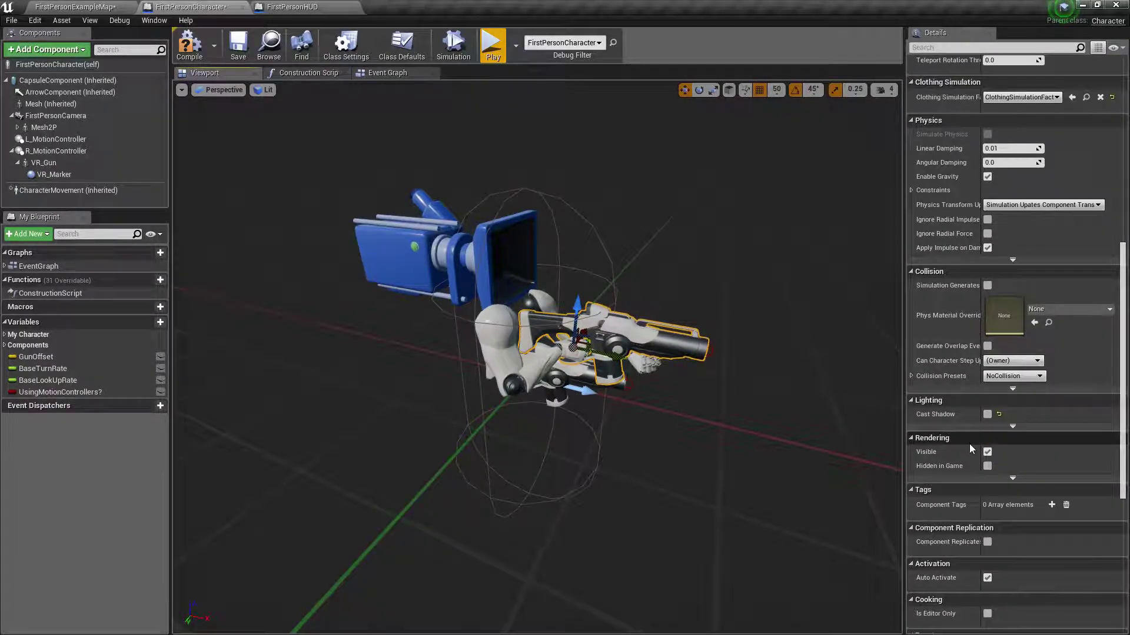
{"action": "left_click", "coordinate": [988, 467]}
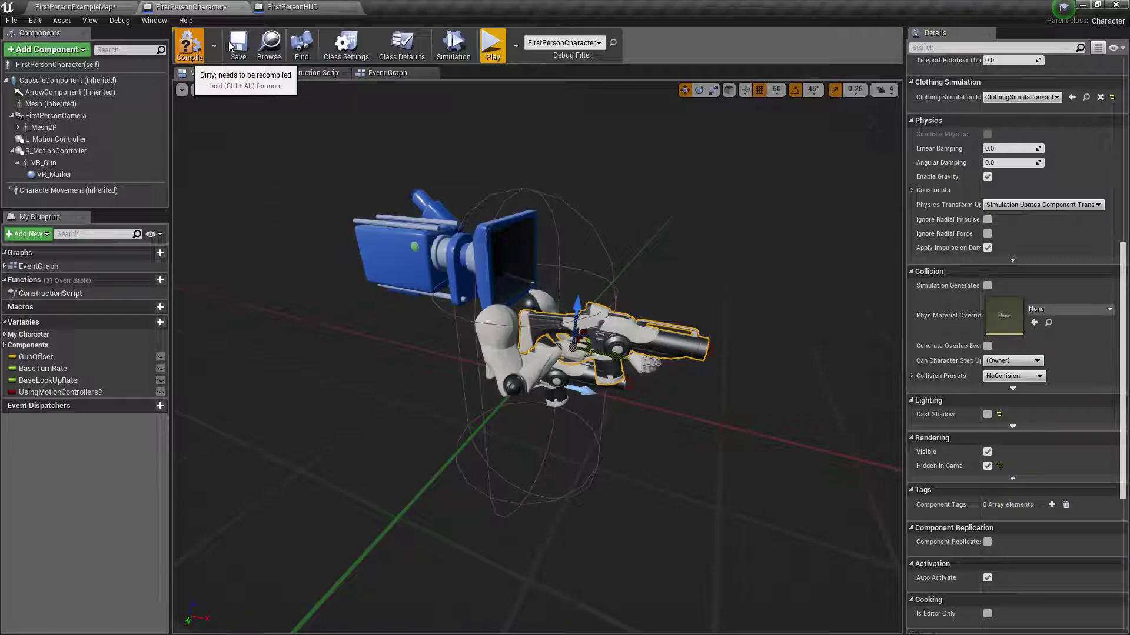
Step: Compile and save the FirstPersonCharacter blueprint, and play-test it to check the hidden arms and gun
{"action": "left_click", "coordinate": [189, 44]}
{"action": "left_click", "coordinate": [238, 44]}
{"action": "left_click", "coordinate": [497, 47]}
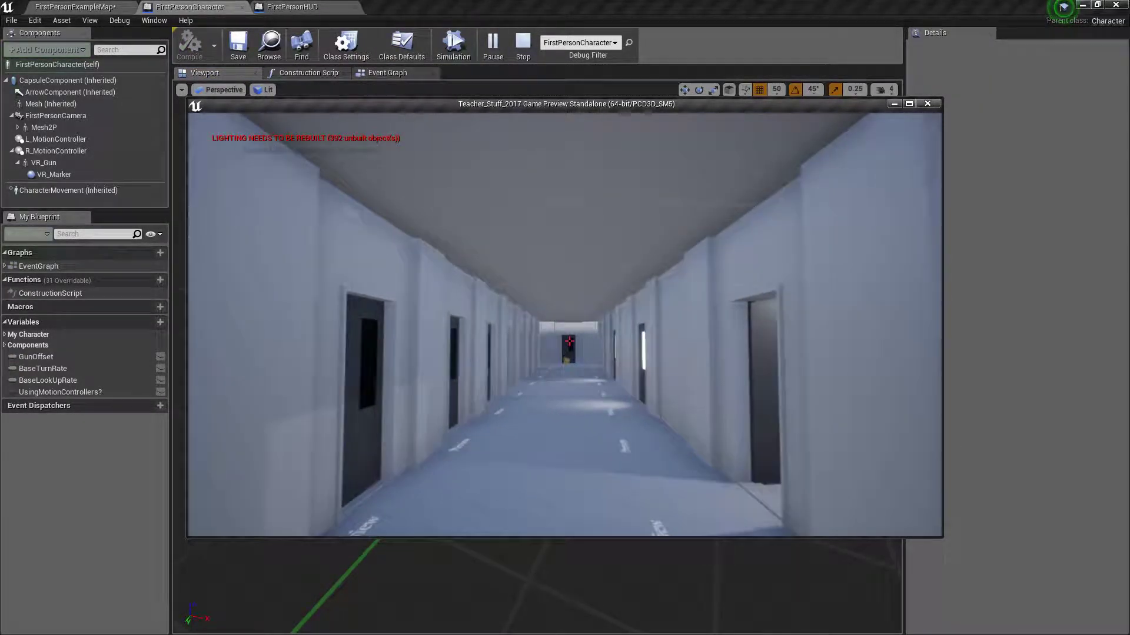
{"action": "key", "text": "Escape"}
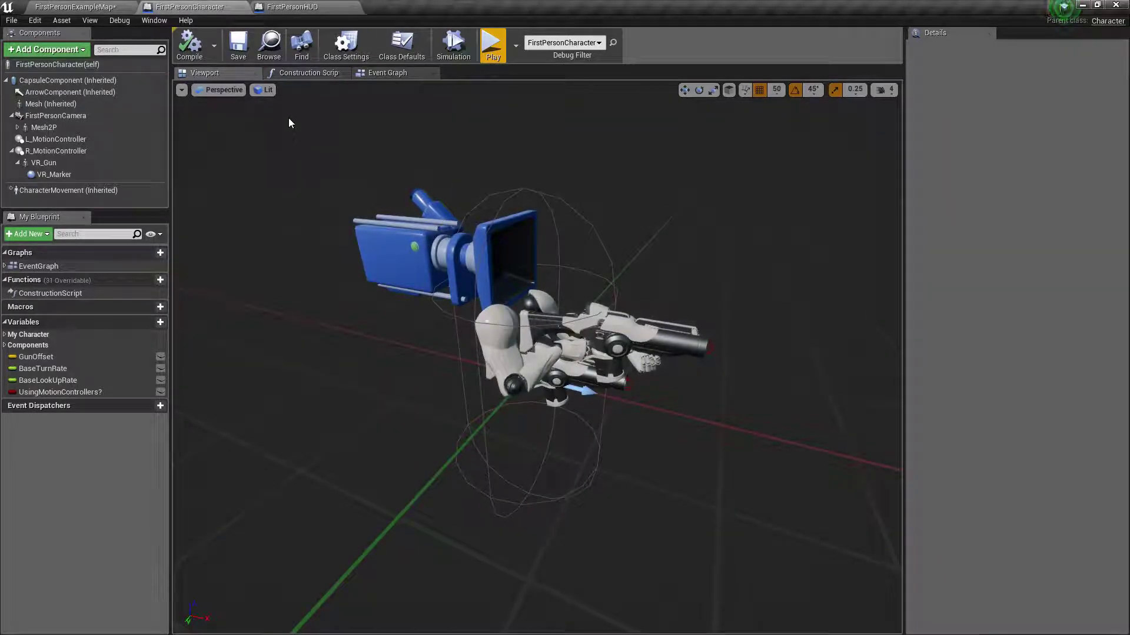
Step: Disconnect the InputAction Fire and InputTouch events from the Spawn projectile logic in the character's event graph
{"action": "left_click", "coordinate": [378, 73]}
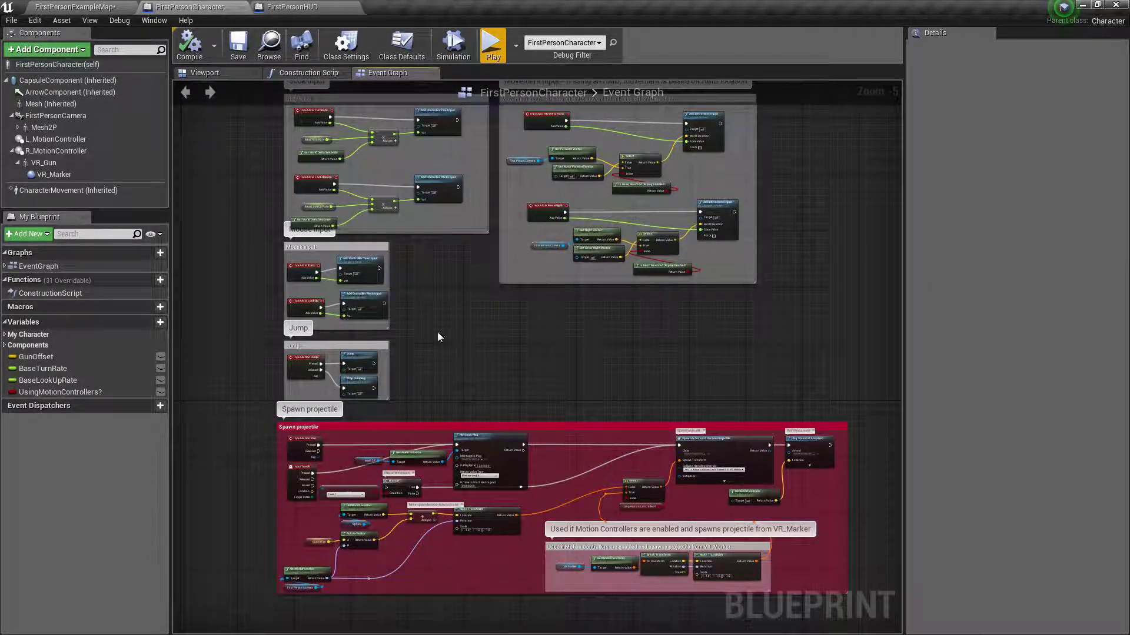
{"action": "right_click_drag", "start_coordinate": [449, 335], "coordinate": [532, 134]}
{"action": "scroll", "coordinate": [506, 206], "scroll_direction": "up", "scroll_amount": 4}
{"action": "right_click_drag", "start_coordinate": [478, 203], "coordinate": [573, 134]}
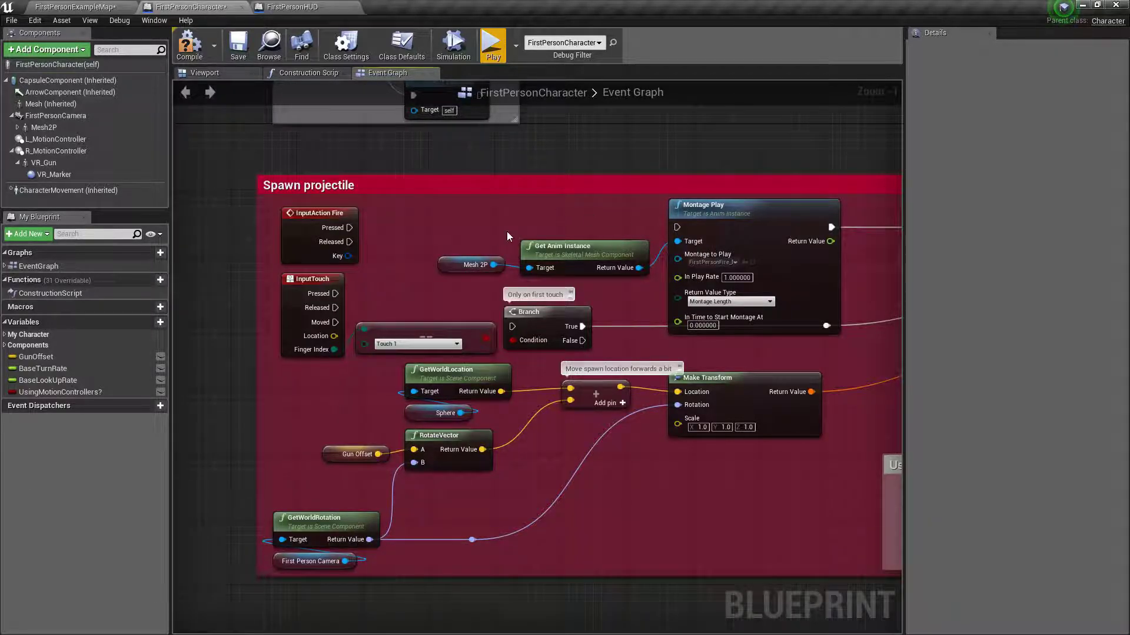
{"action": "scroll", "coordinate": [477, 217], "scroll_direction": "down", "scroll_amount": 10}
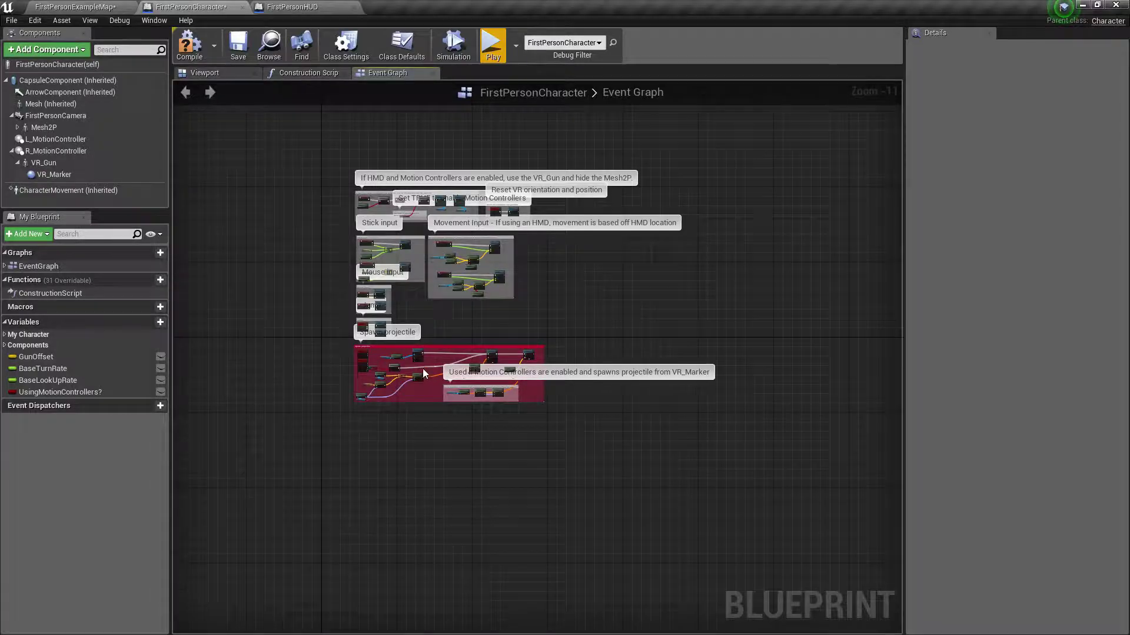
{"action": "scroll", "coordinate": [423, 368], "scroll_direction": "up", "scroll_amount": 7}
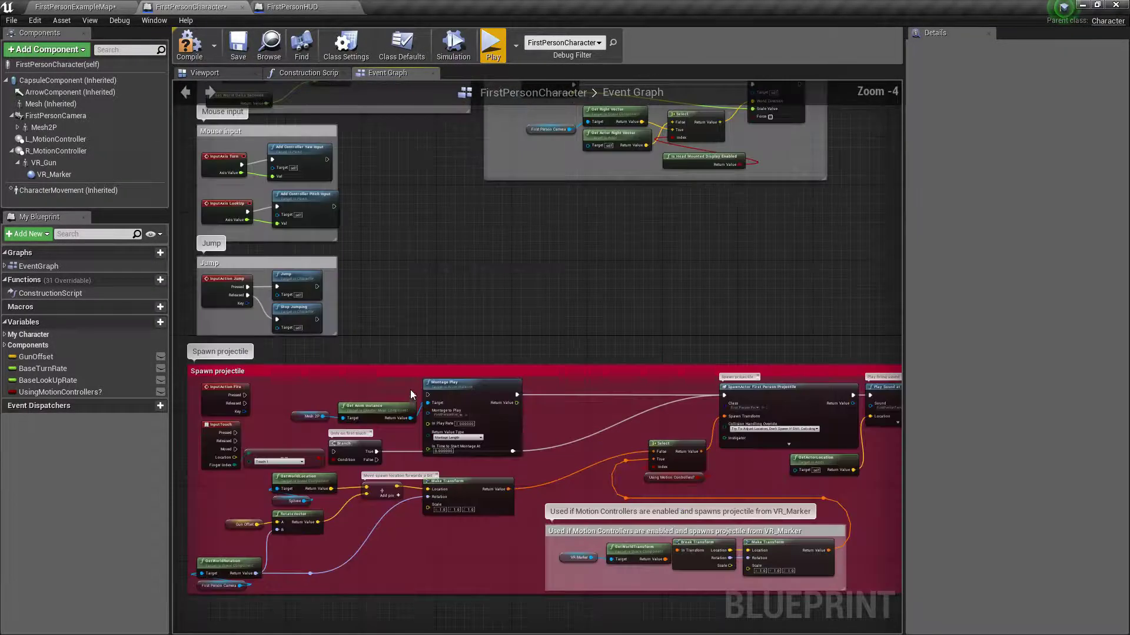
{"action": "scroll", "coordinate": [411, 390], "scroll_direction": "up", "scroll_amount": 3}
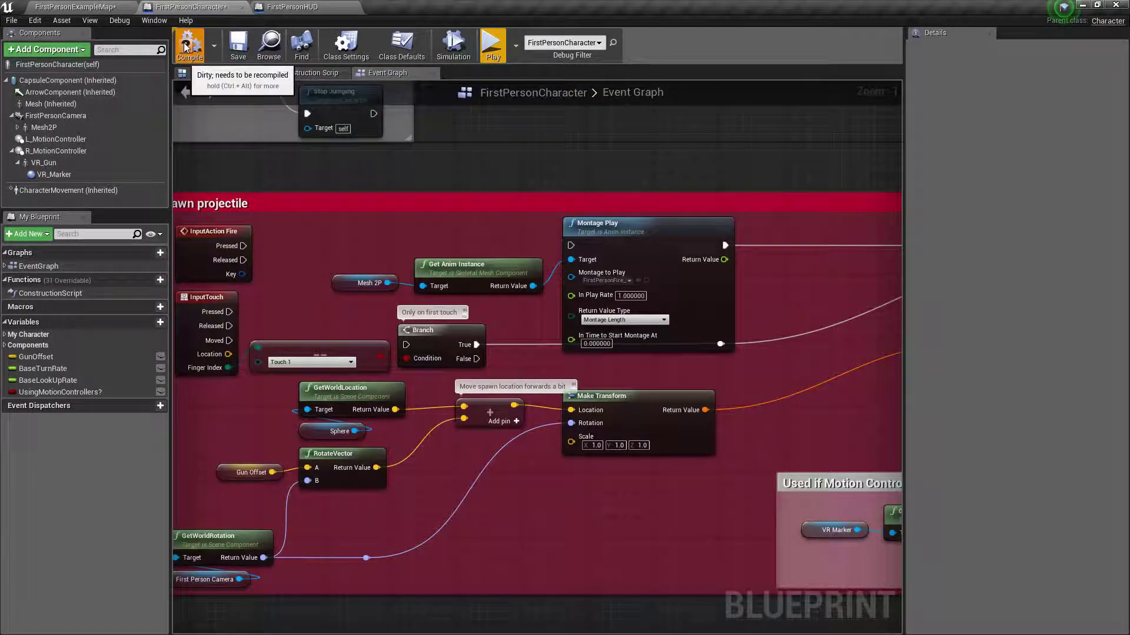
Step: Compile and save the character blueprint, and walk through the level in a play-test to check that firing is disabled
{"action": "left_click", "coordinate": [241, 43]}
{"action": "left_click", "coordinate": [493, 45]}
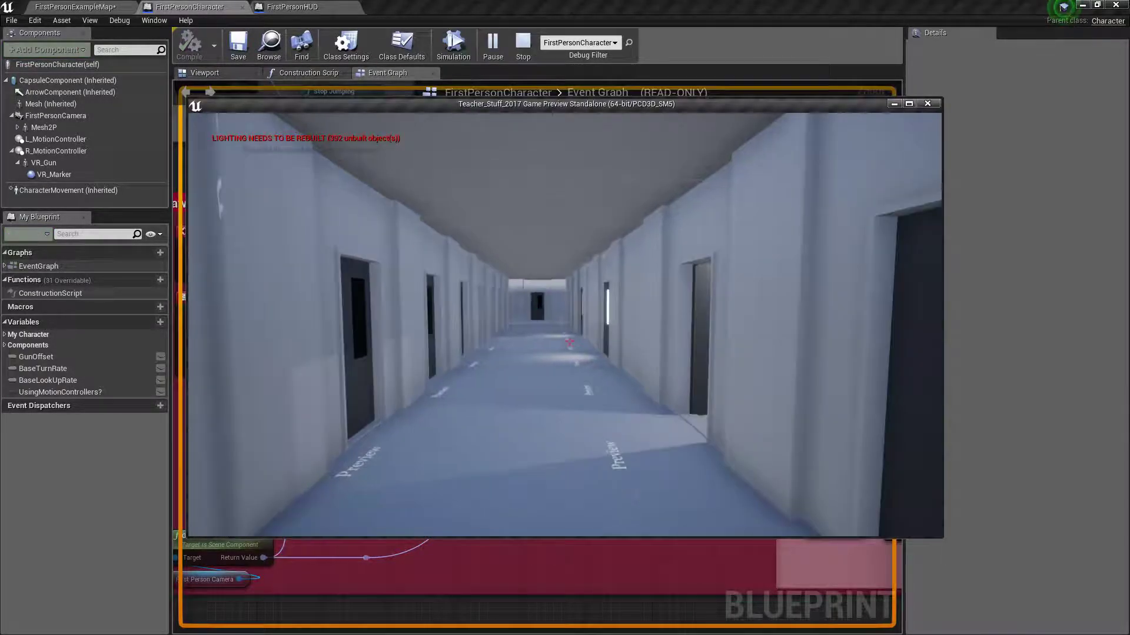
{"action": "key", "text": "w"}
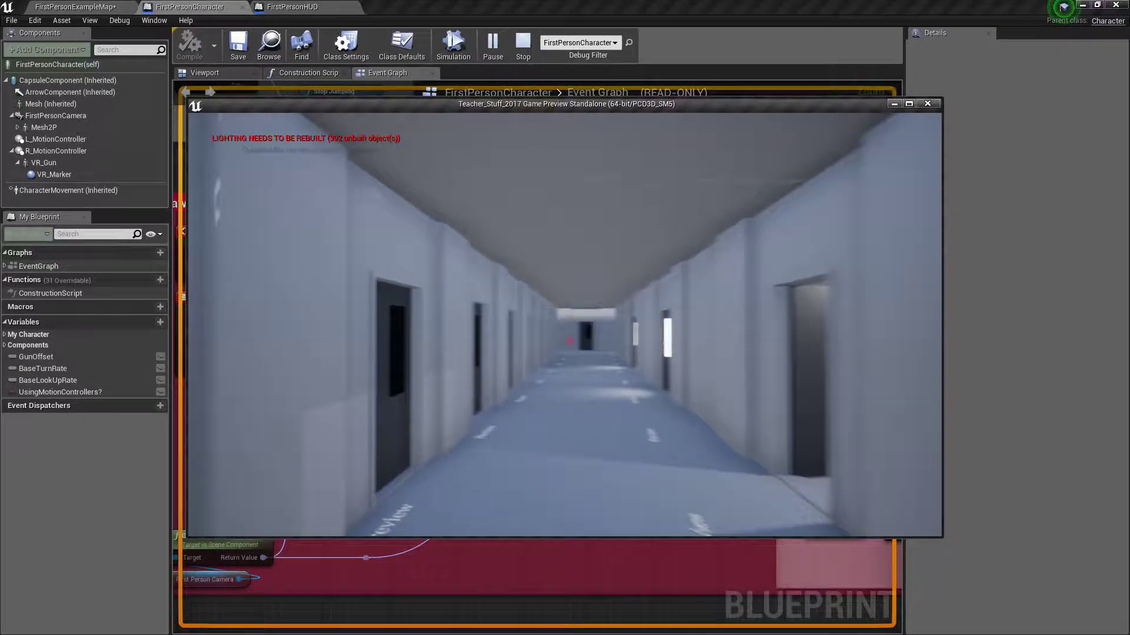
{"action": "key", "text": "Escape"}
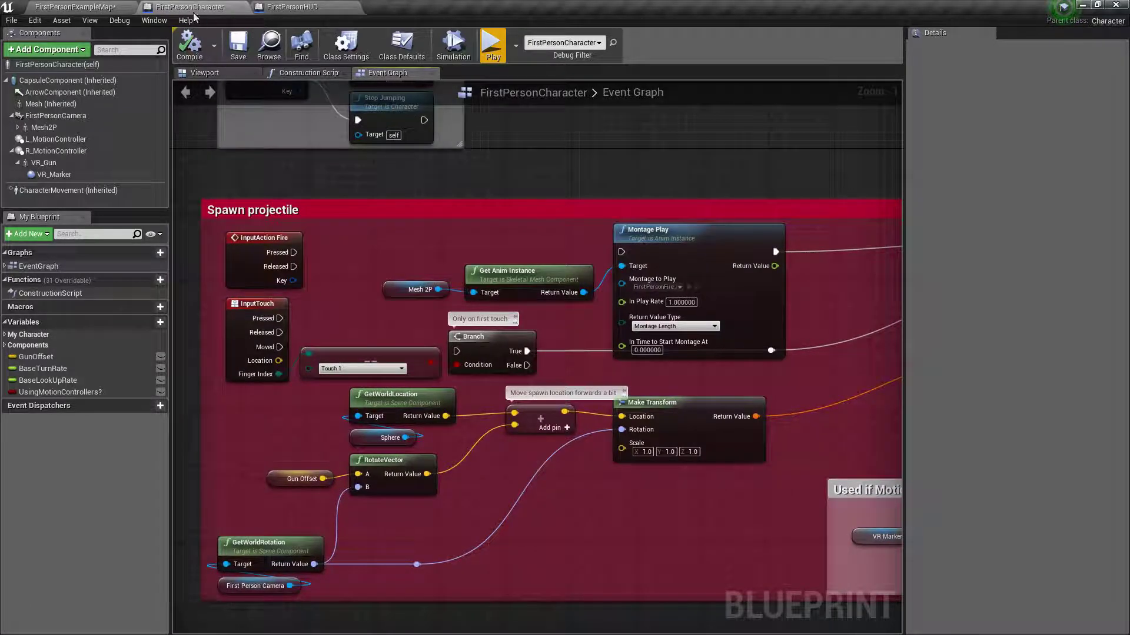
Step: Open the FirstPersonHUD blueprint, disconnect Event Receive Draw HUD from the crosshair's Branch node, and compile and save
{"action": "left_click", "coordinate": [82, 7]}
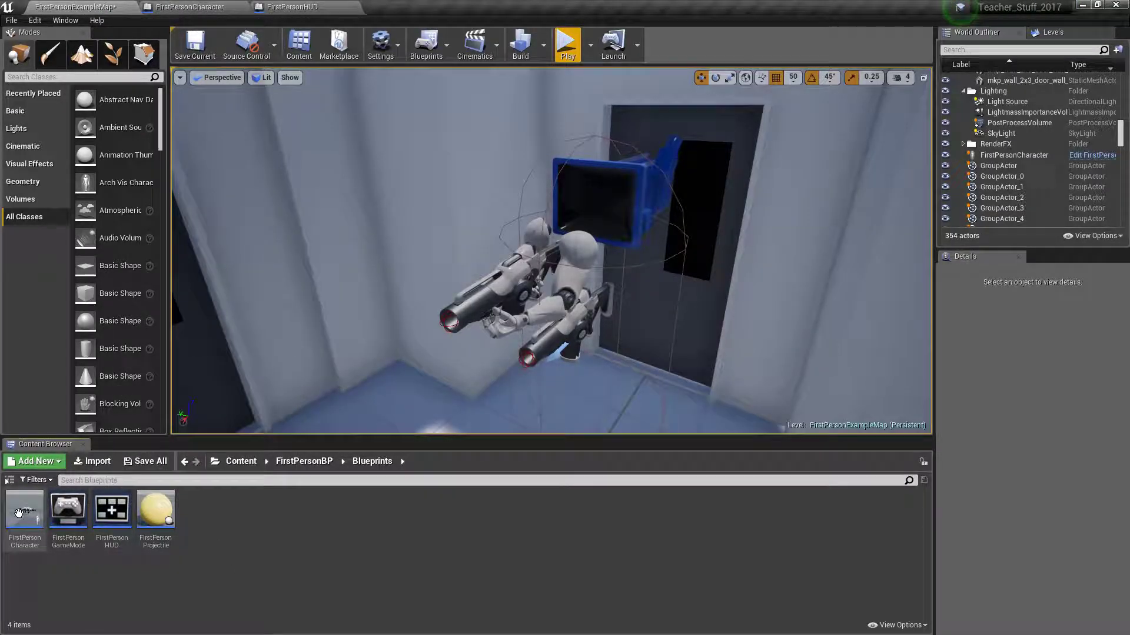
{"action": "double_click", "coordinate": [112, 509]}
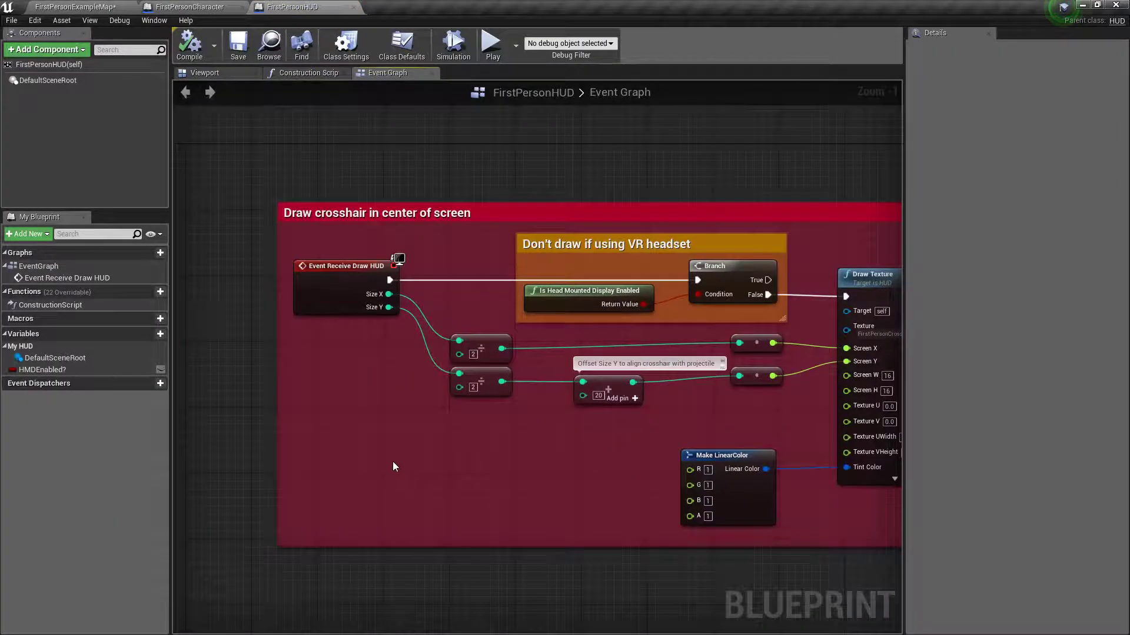
{"action": "scroll", "coordinate": [393, 463], "scroll_direction": "down", "scroll_amount": 9}
{"action": "scroll", "coordinate": [402, 496], "scroll_direction": "up", "scroll_amount": 5}
{"action": "scroll", "coordinate": [403, 383], "scroll_direction": "up", "scroll_amount": 4}
{"action": "right_click_drag", "start_coordinate": [469, 464], "coordinate": [425, 455]}
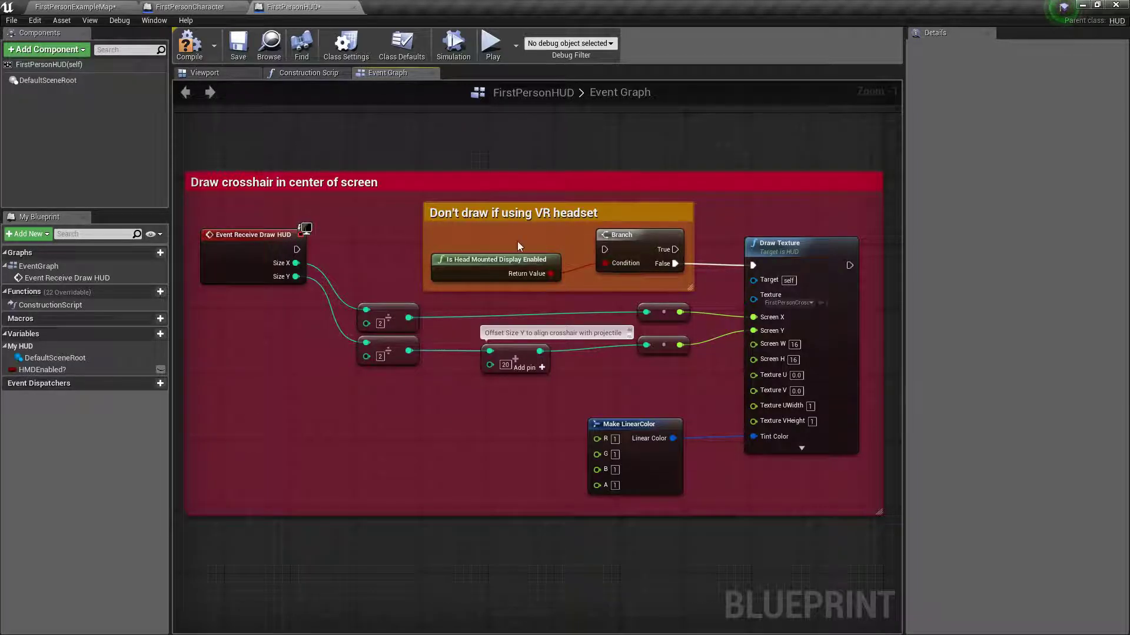
{"action": "left_click", "coordinate": [189, 45]}
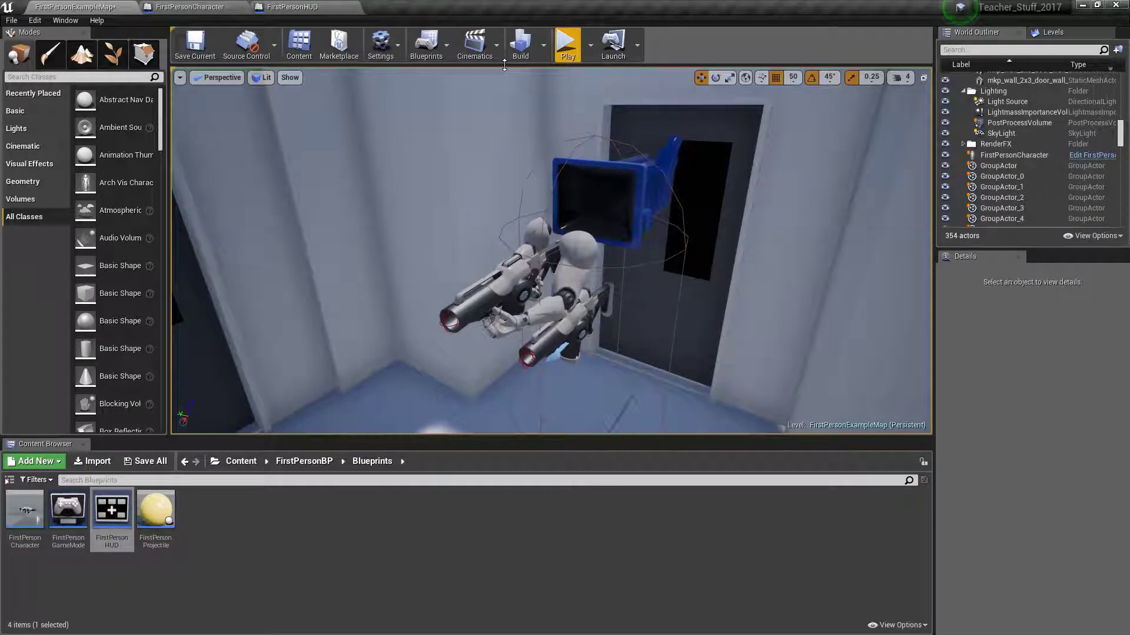
Step: Play-test the example map, walking along the corridor to check for the crosshair, and end the session
{"action": "left_click", "coordinate": [568, 47]}
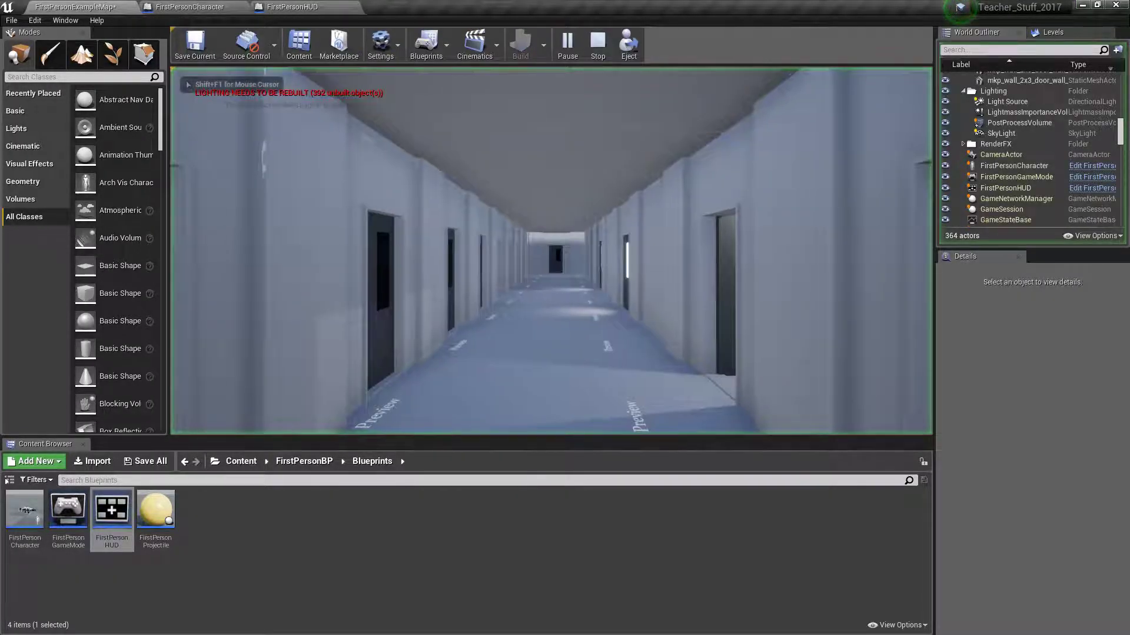
{"action": "key", "text": "w"}
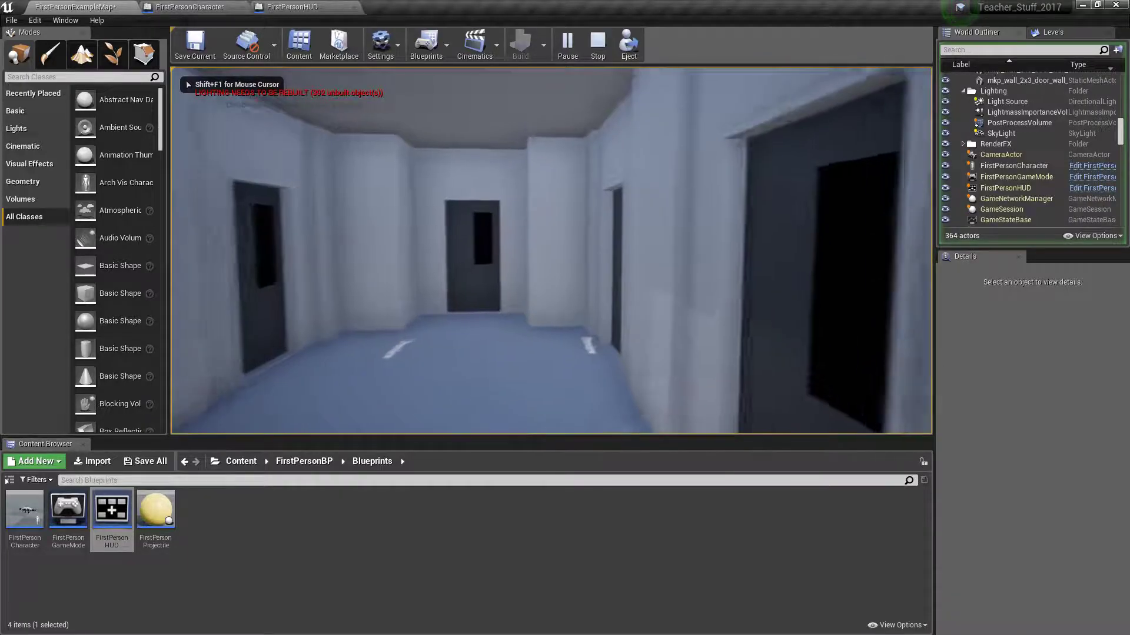
{"action": "key", "text": "w"}
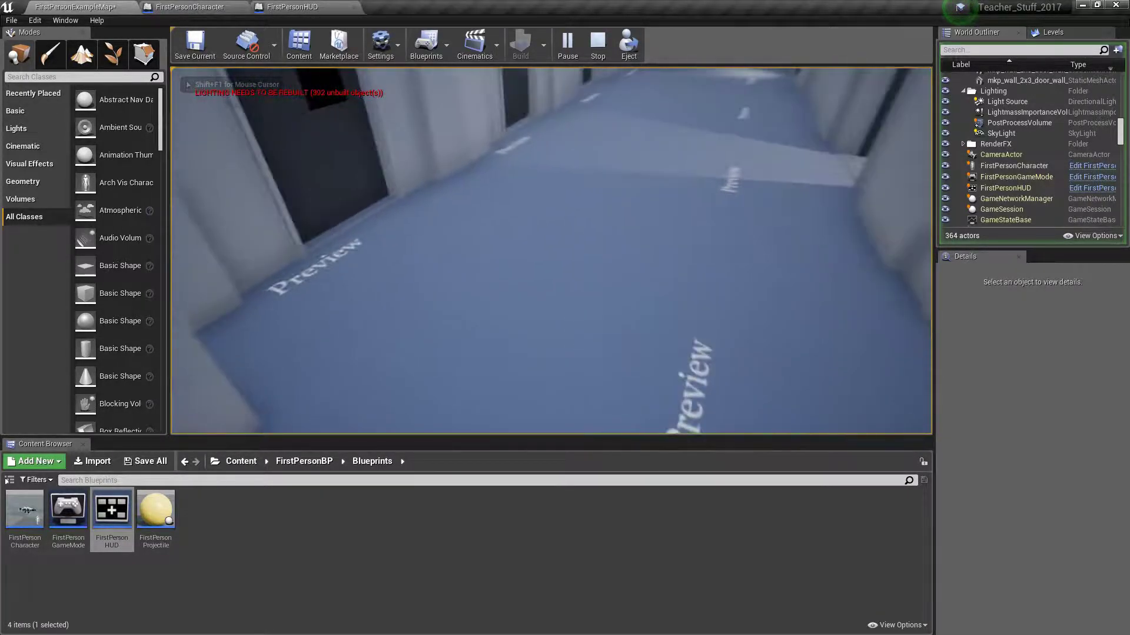
{"action": "key", "text": "Escape"}
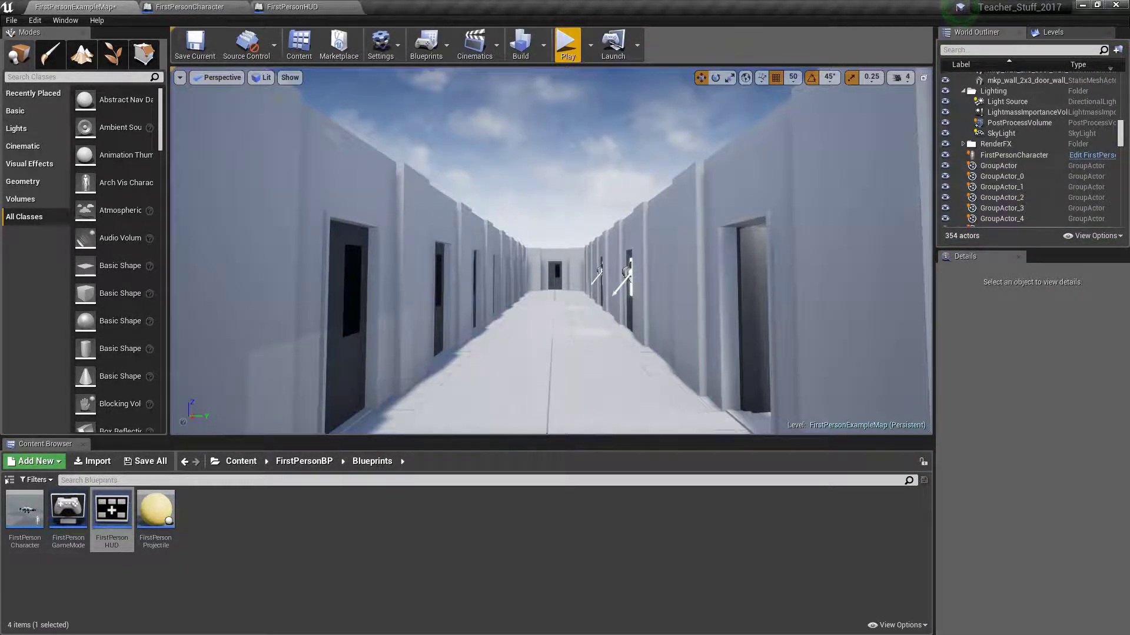
Step: In the character blueprint's viewport, select FirstPersonCamera, set the position snap to 10, and move the camera back along X, behind the capsule
{"action": "left_click", "coordinate": [190, 7]}
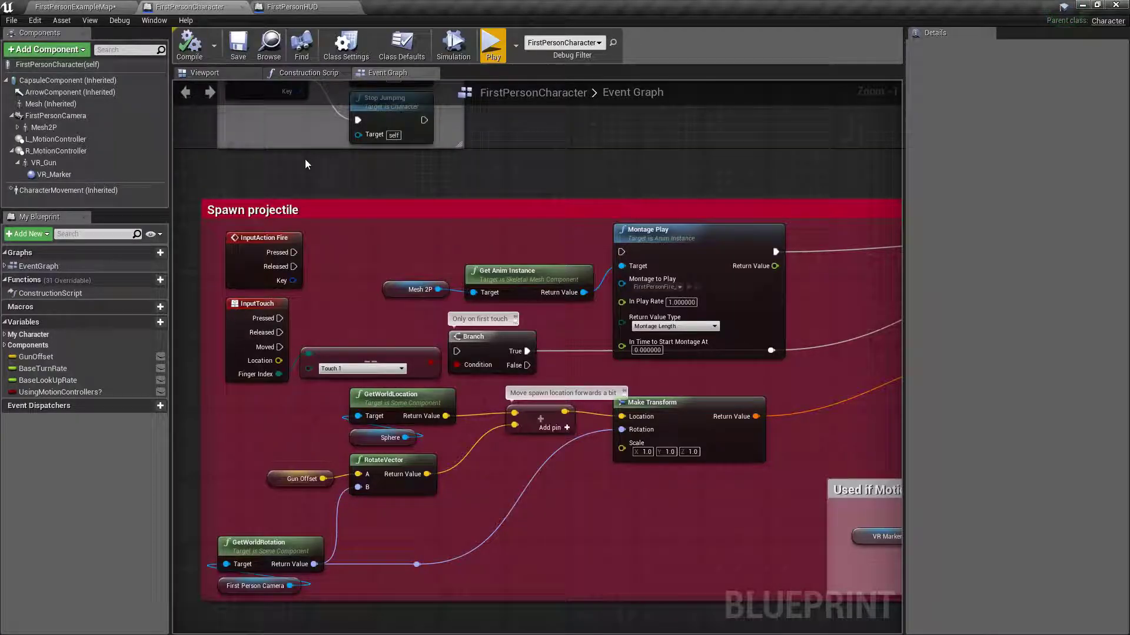
{"action": "left_click", "coordinate": [259, 77]}
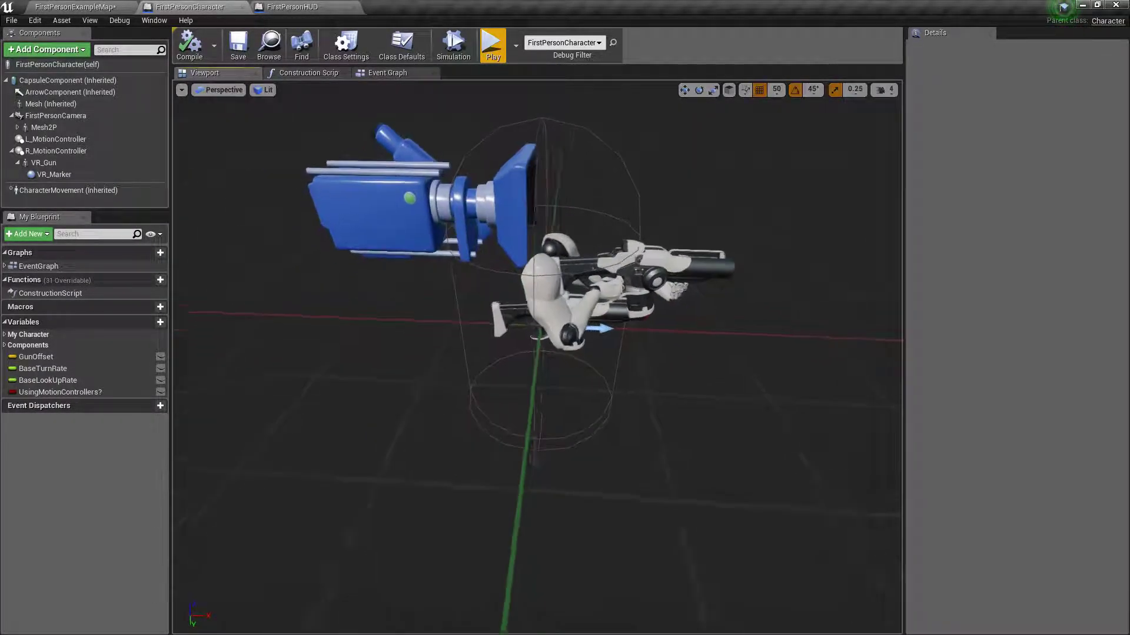
{"action": "left_click_drag", "start_coordinate": [462, 238], "coordinate": [445, 238], "text": "alt"}
{"action": "scroll", "coordinate": [462, 238], "scroll_direction": "down", "scroll_amount": 4}
{"action": "left_click", "coordinate": [512, 247]}
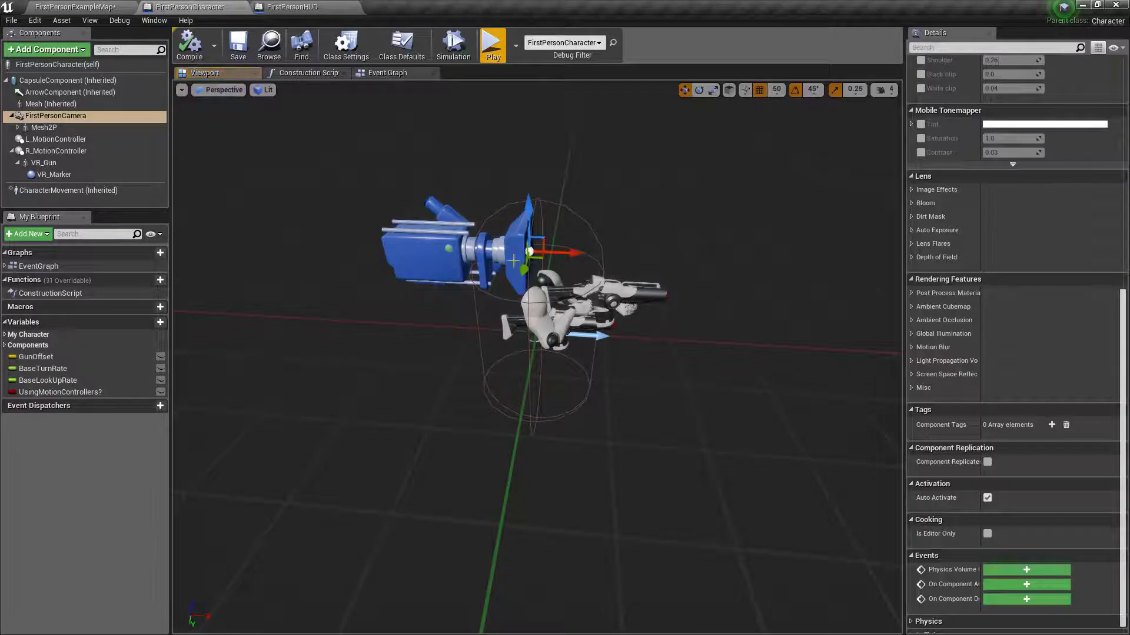
{"action": "left_click", "coordinate": [97, 117]}
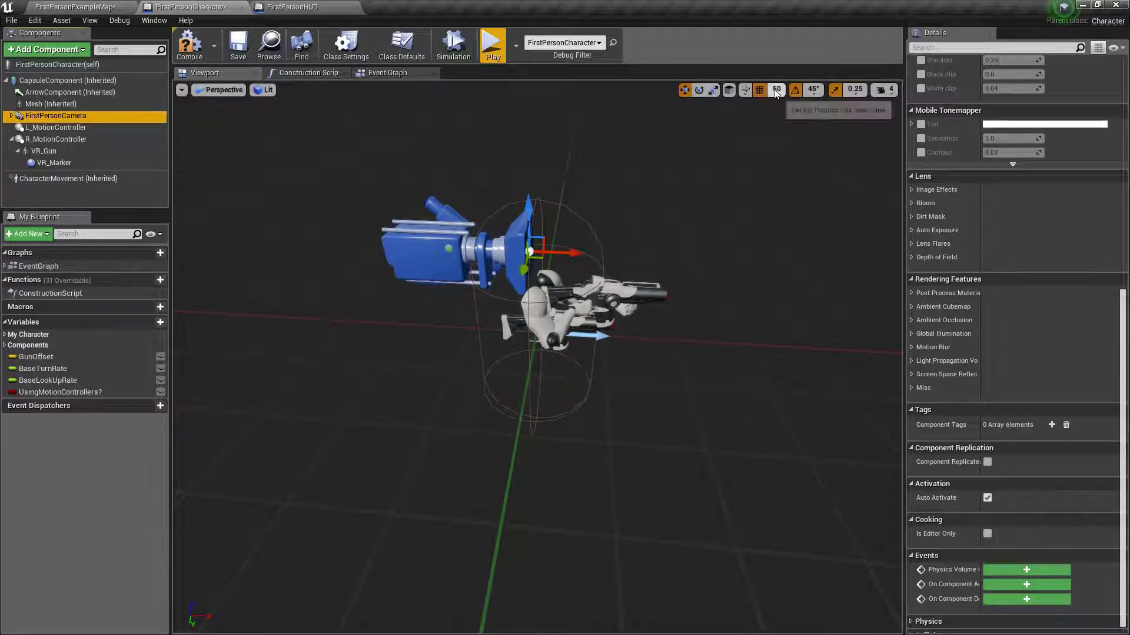
{"action": "left_click", "coordinate": [776, 89]}
{"action": "left_click", "coordinate": [782, 140]}
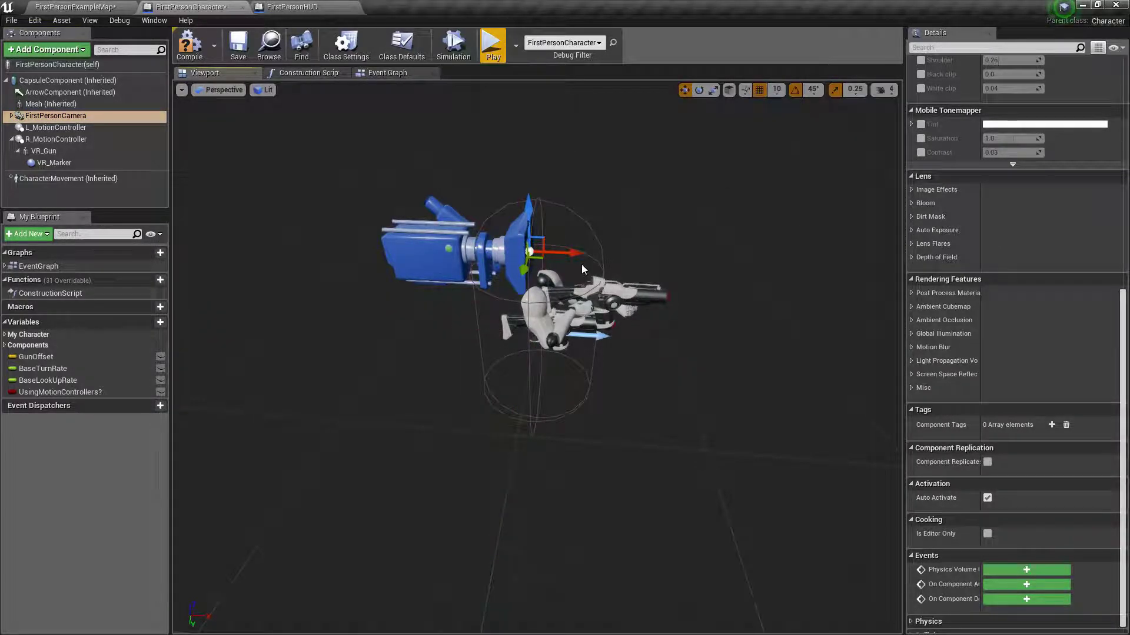
{"action": "left_click_drag", "start_coordinate": [573, 252], "coordinate": [509, 253]}
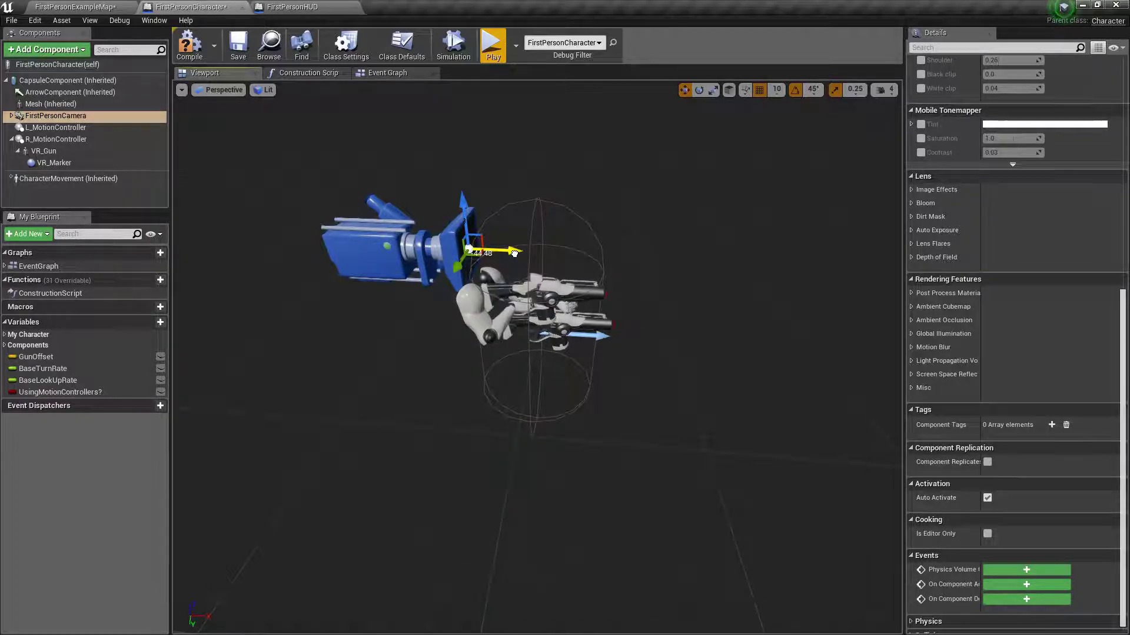
Step: Save the character blueprint and play-test the level to check the view from the moved-back camera
{"action": "left_click", "coordinate": [239, 44]}
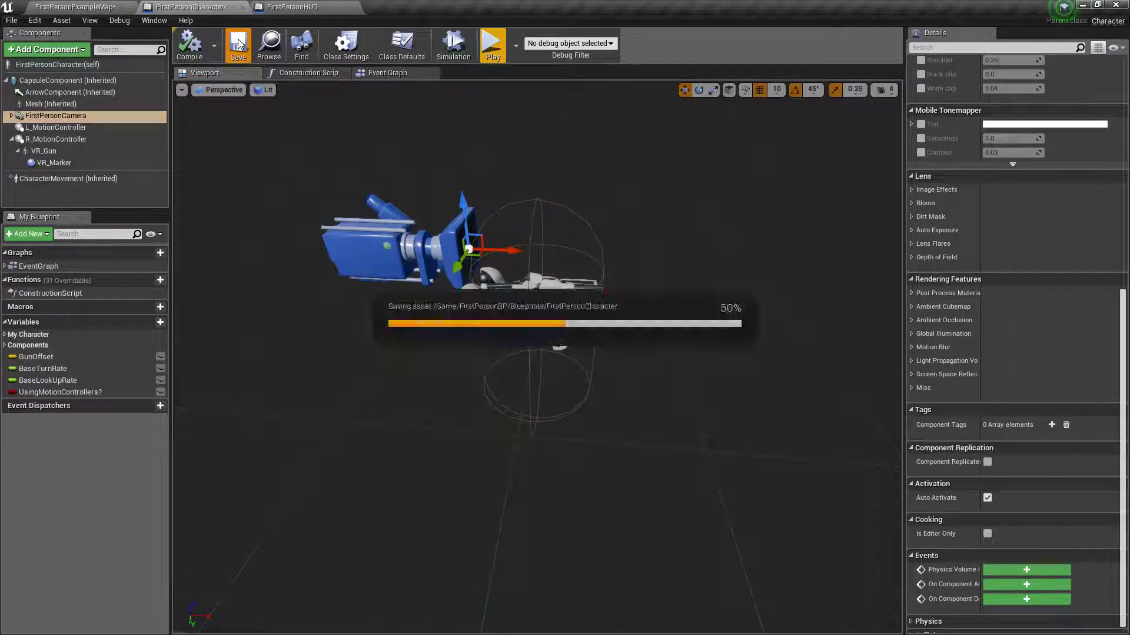
{"action": "left_click", "coordinate": [493, 44]}
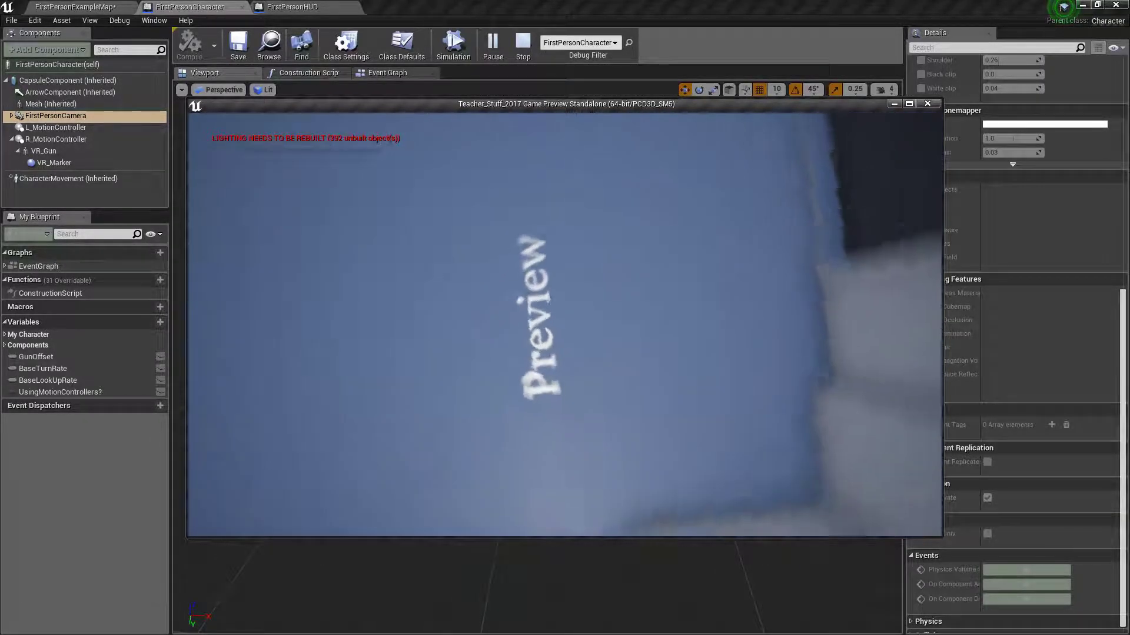
{"action": "key", "text": "Escape"}
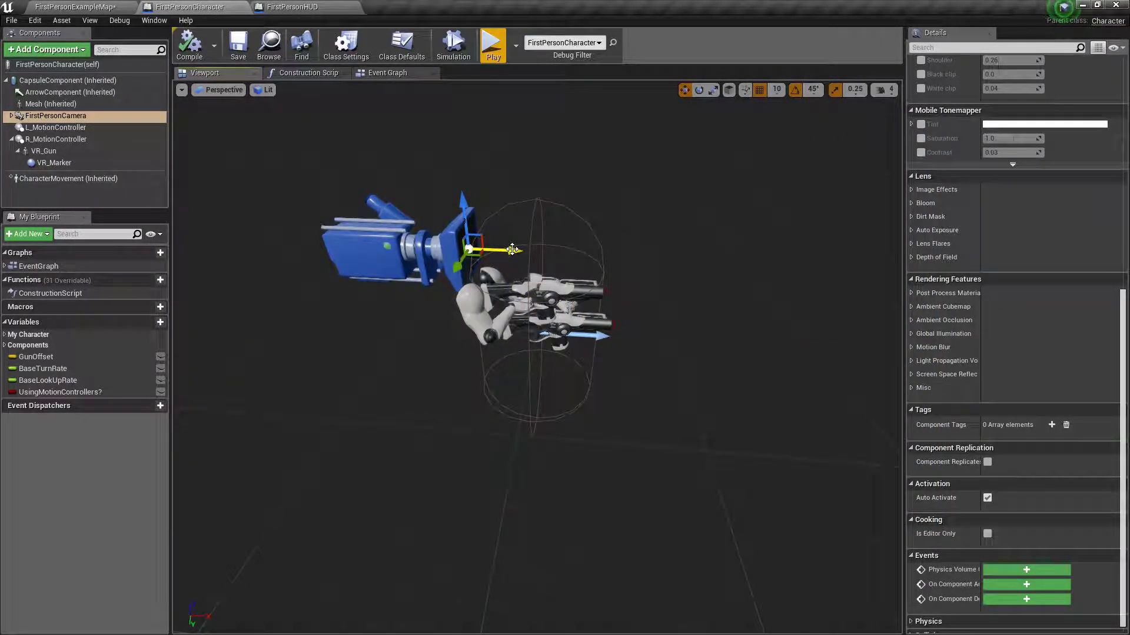
Step: Move FirstPersonCamera slightly farther back from the capsule, save the blueprint and play-test the view again
{"action": "left_click_drag", "start_coordinate": [512, 249], "coordinate": [499, 250]}
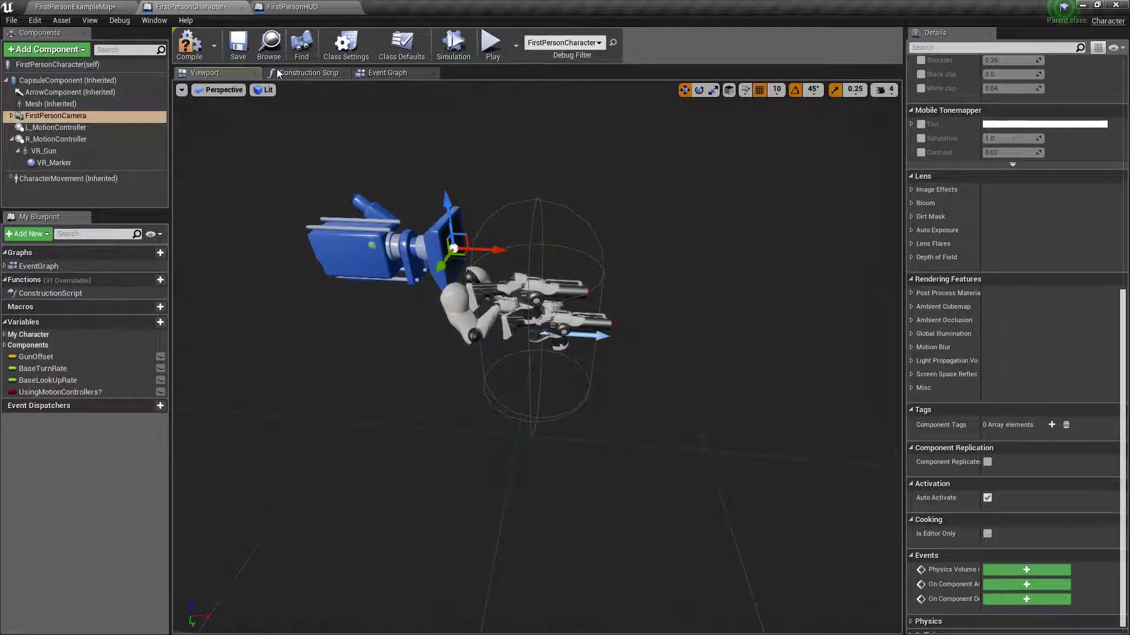
{"action": "left_click", "coordinate": [235, 42]}
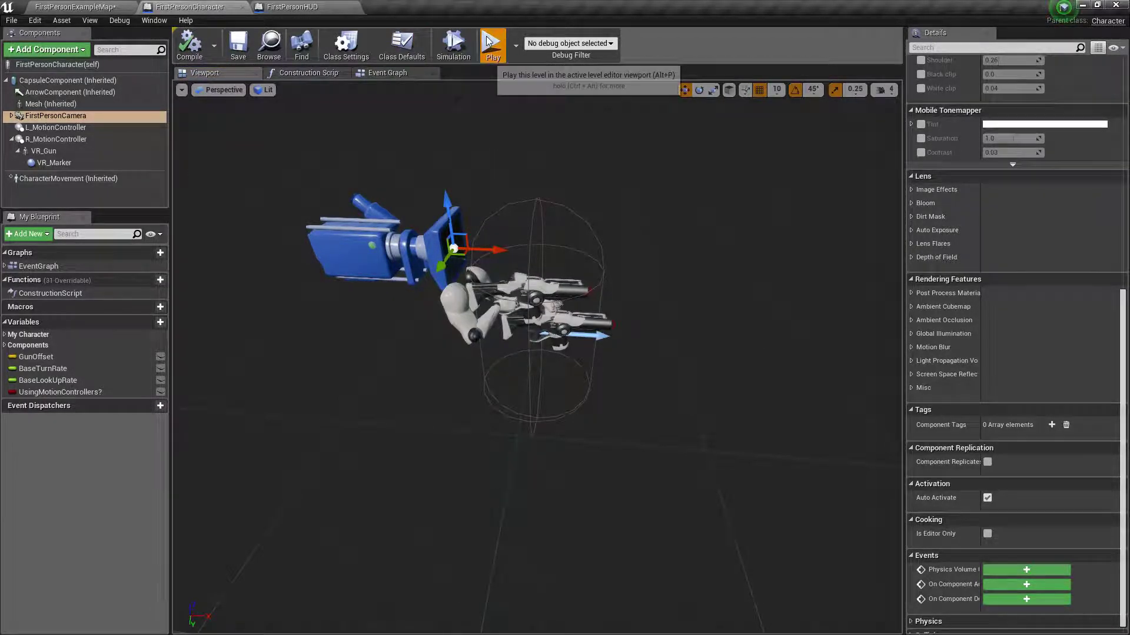
{"action": "left_click", "coordinate": [492, 42]}
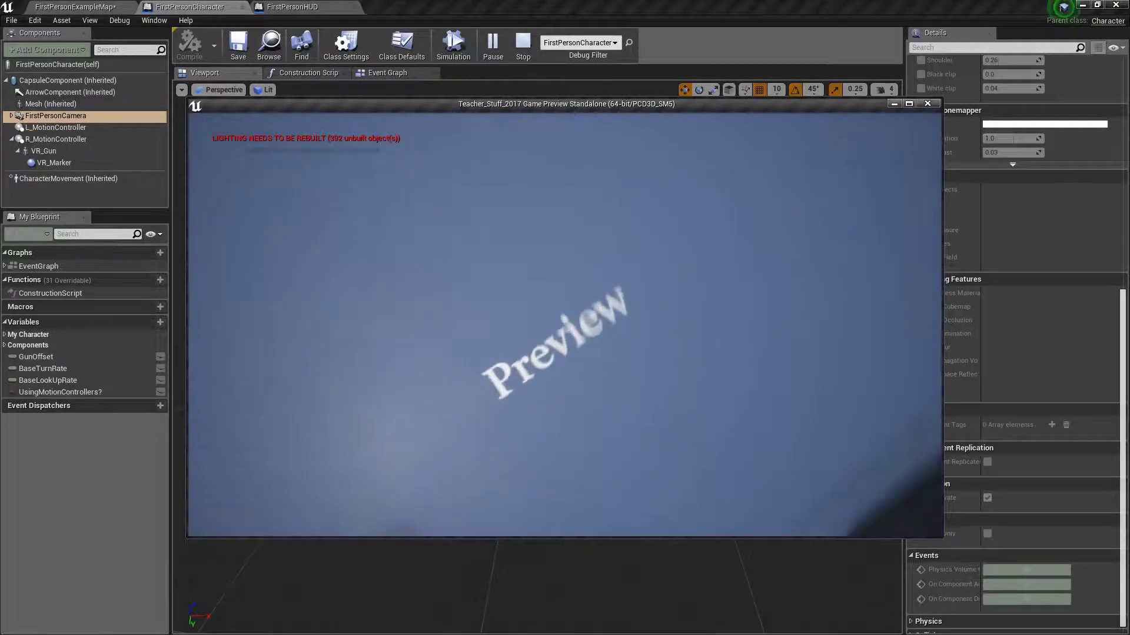
{"action": "key", "text": "Escape"}
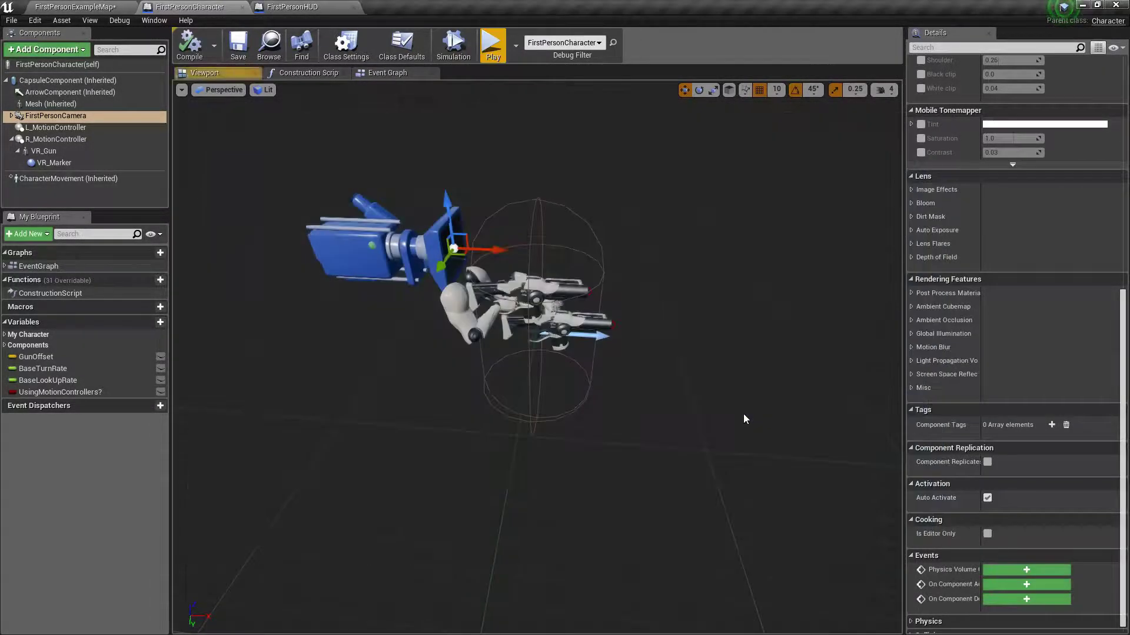
Step: Move FirstPersonCamera forward along X until its lens sits just inside the capsule, and compile and save the blueprint
{"action": "left_click_drag", "start_coordinate": [497, 250], "coordinate": [563, 257]}
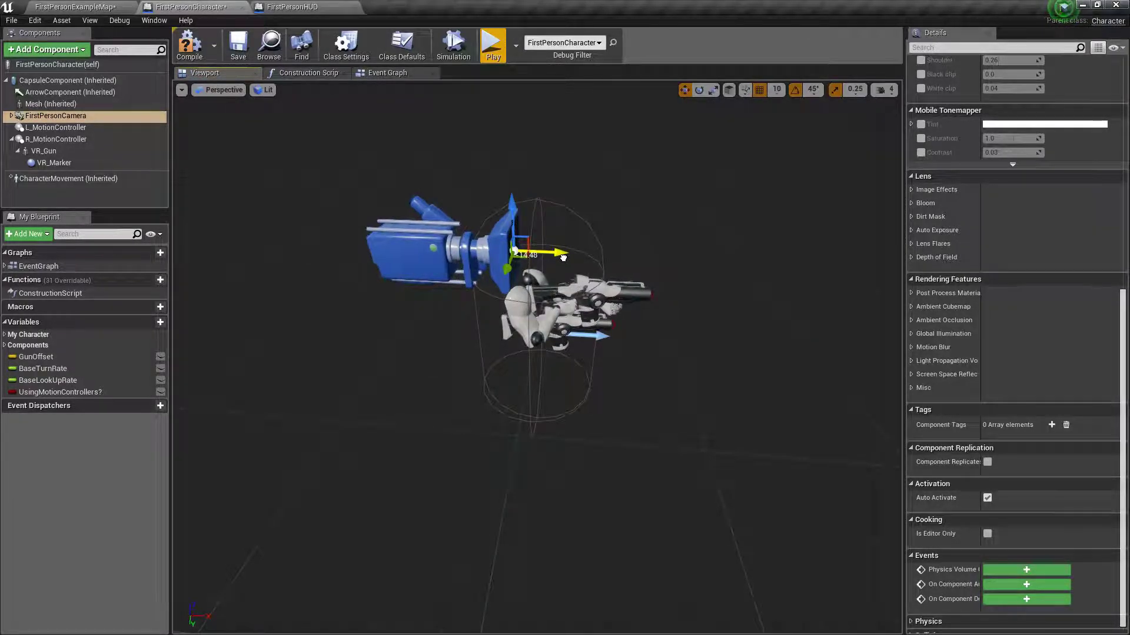
{"action": "left_click", "coordinate": [189, 44]}
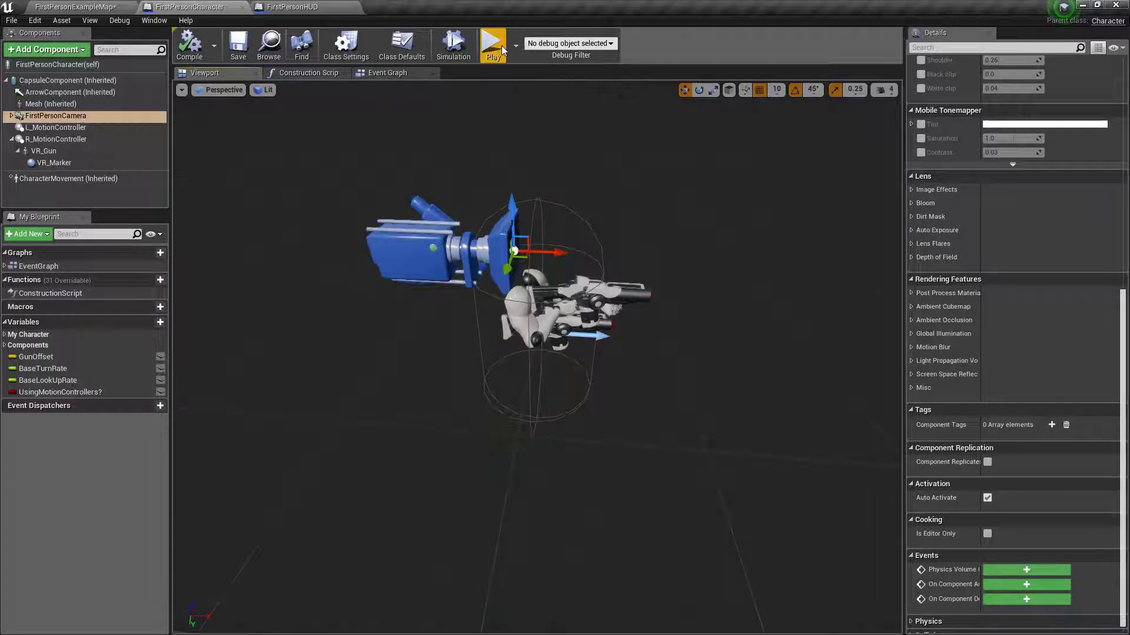
{"action": "left_click", "coordinate": [390, 75]}
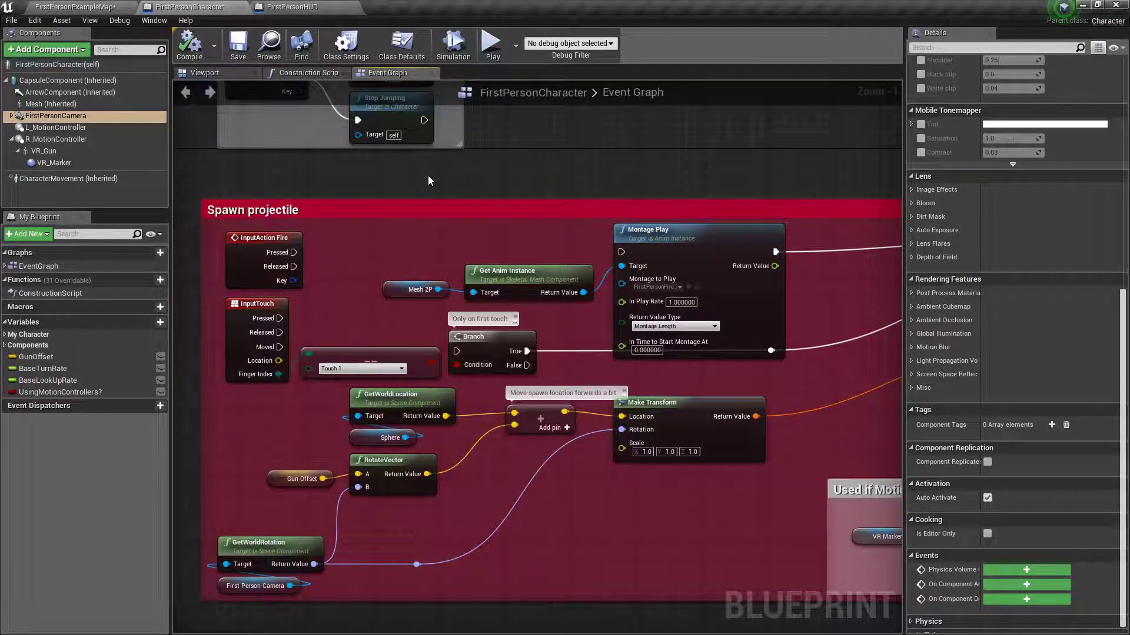
{"action": "right_click_drag", "start_coordinate": [428, 176], "coordinate": [452, 245]}
{"action": "right_click_drag", "start_coordinate": [588, 238], "coordinate": [550, 266]}
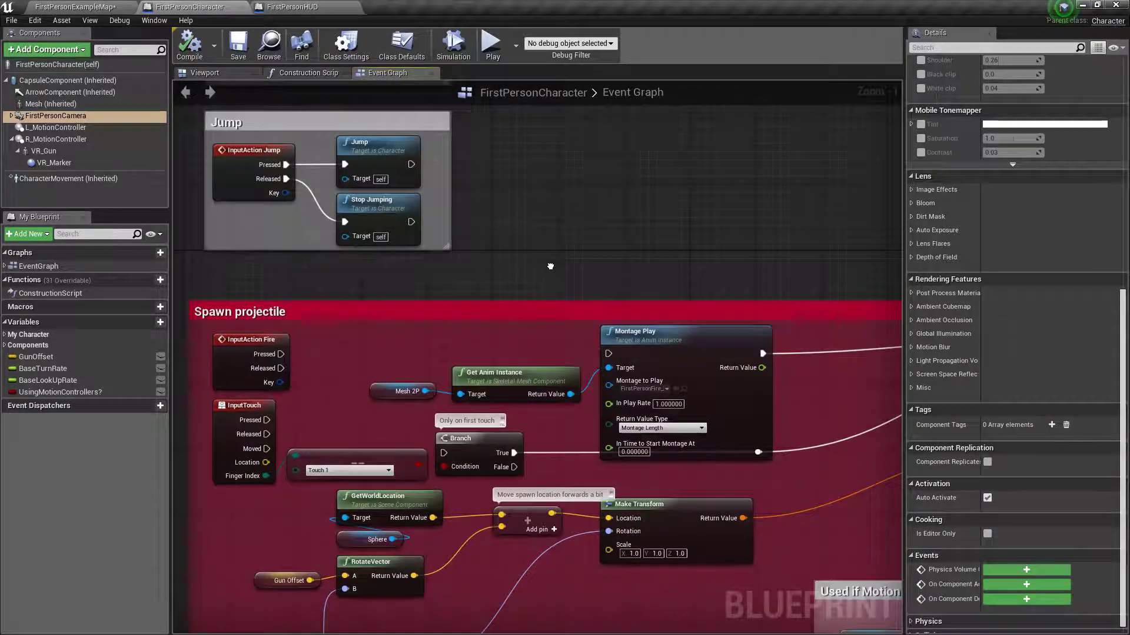
Step: Return to FirstPersonExampleMap and save its pending changes by choosing the files to save
{"action": "left_click", "coordinate": [102, 6]}
{"action": "left_click", "coordinate": [11, 20]}
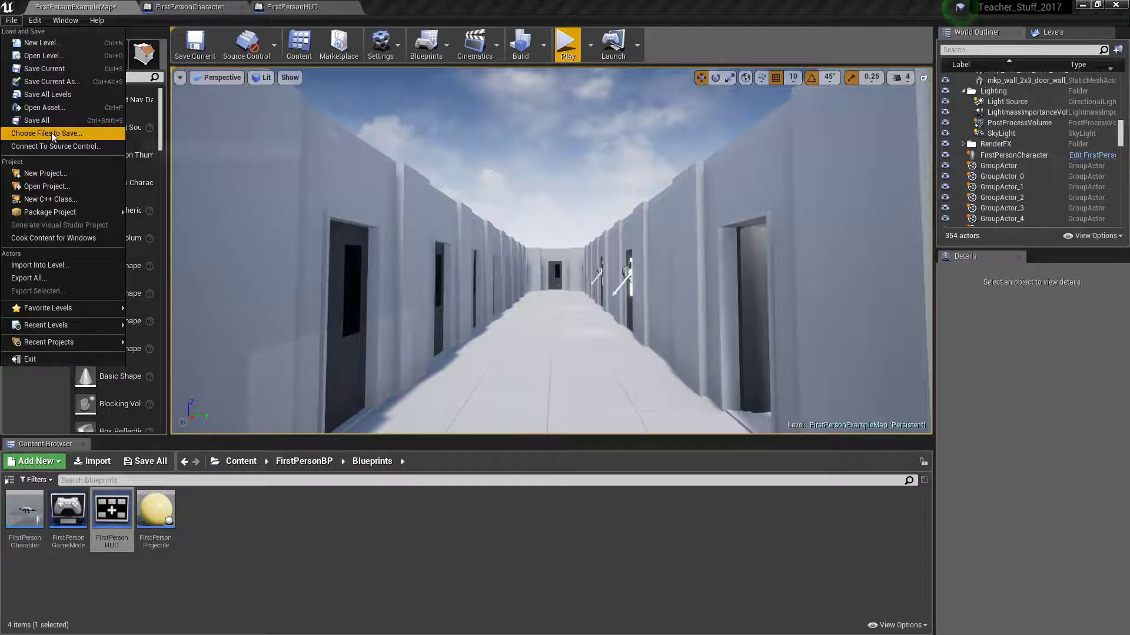
{"action": "left_click", "coordinate": [53, 135]}
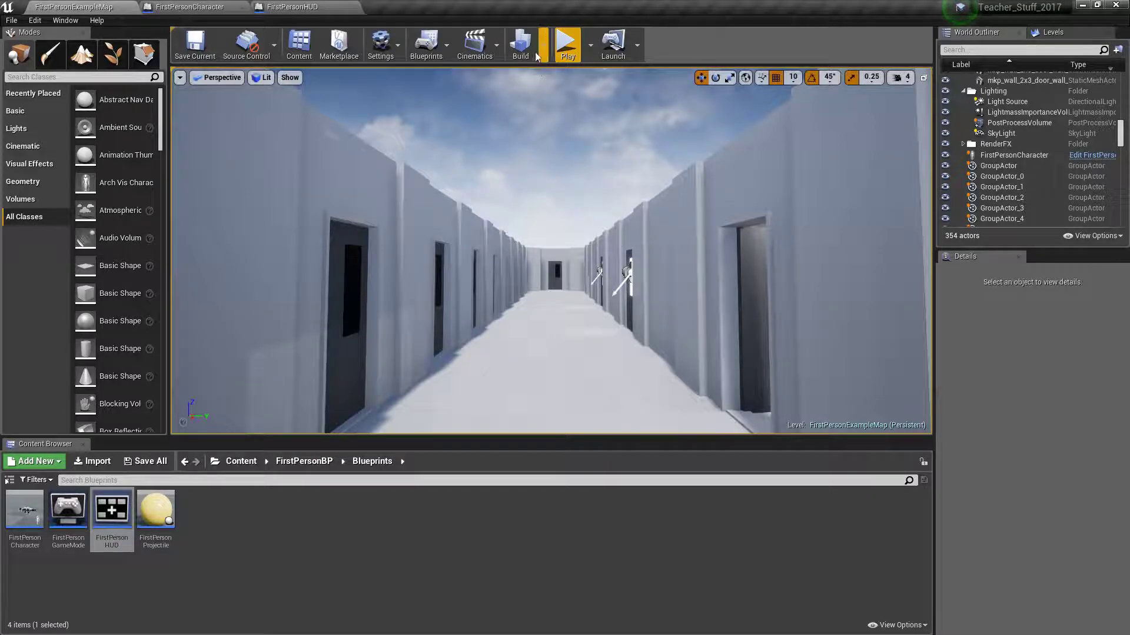
Step: Play-test the example map, walking through the side room and the corridor, and end the session
{"action": "left_click", "coordinate": [565, 44]}
{"action": "key", "text": "w"}
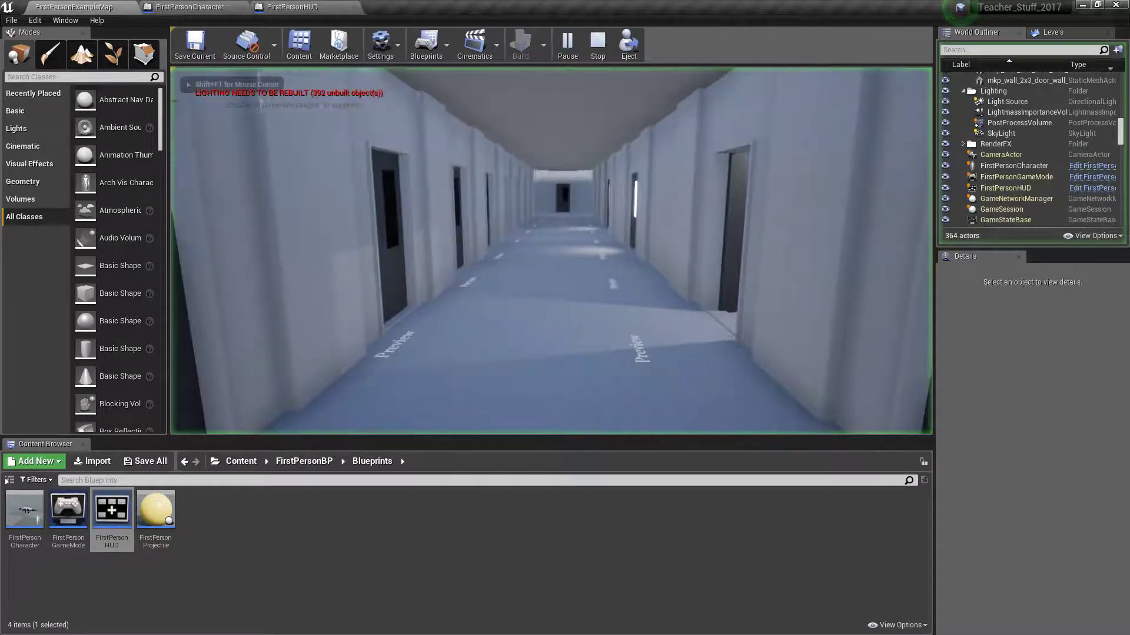
{"action": "key", "text": "w"}
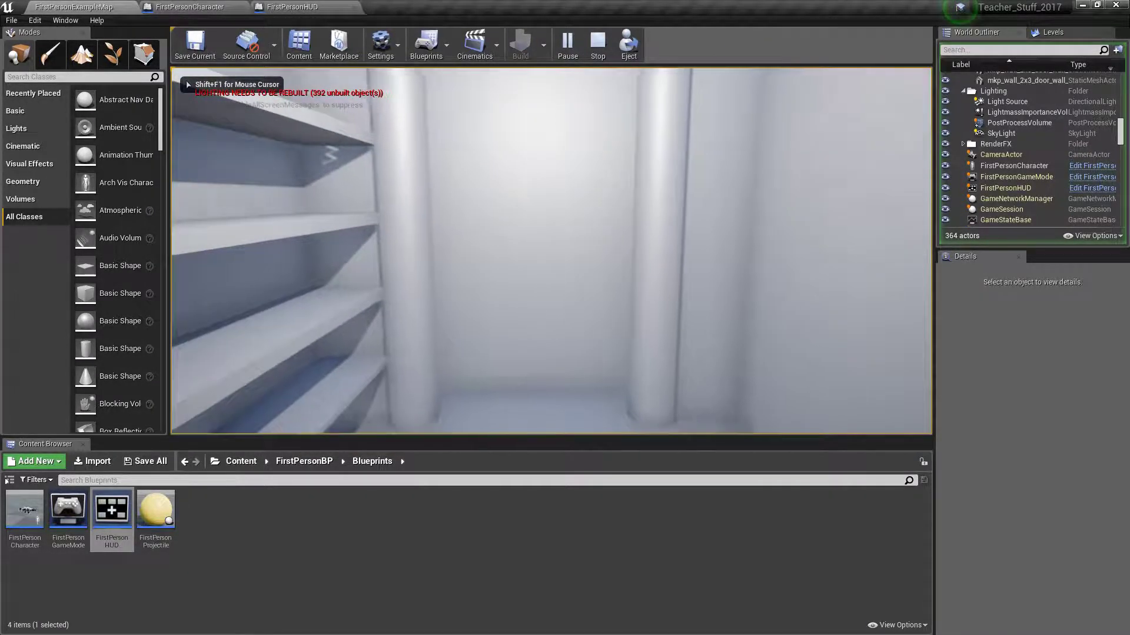
{"action": "key", "text": "w"}
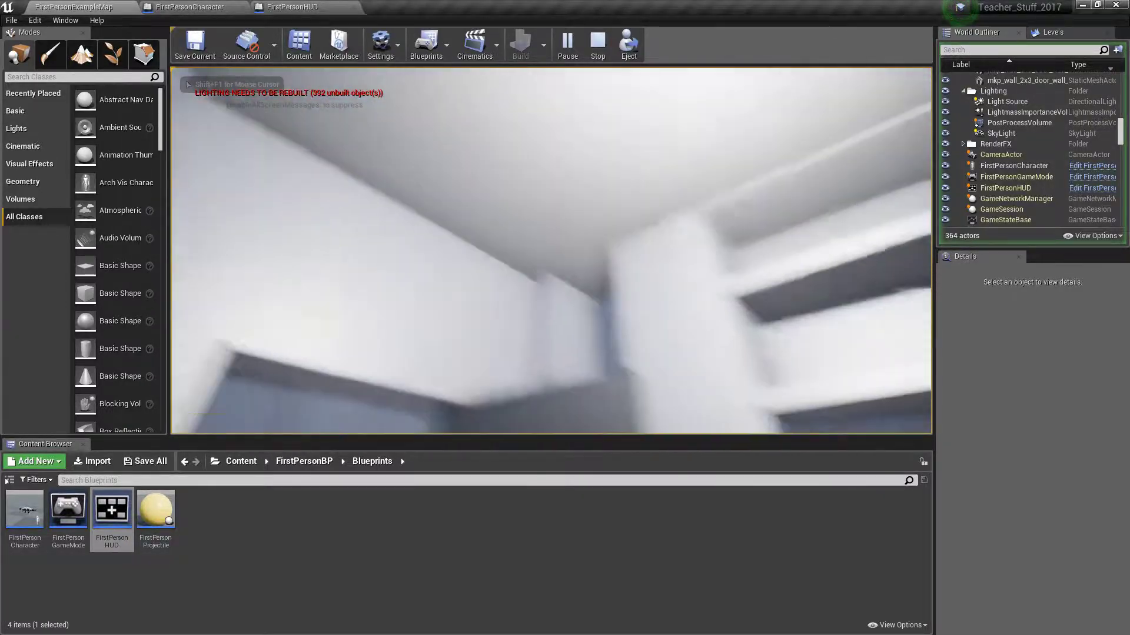
{"action": "key", "text": "w"}
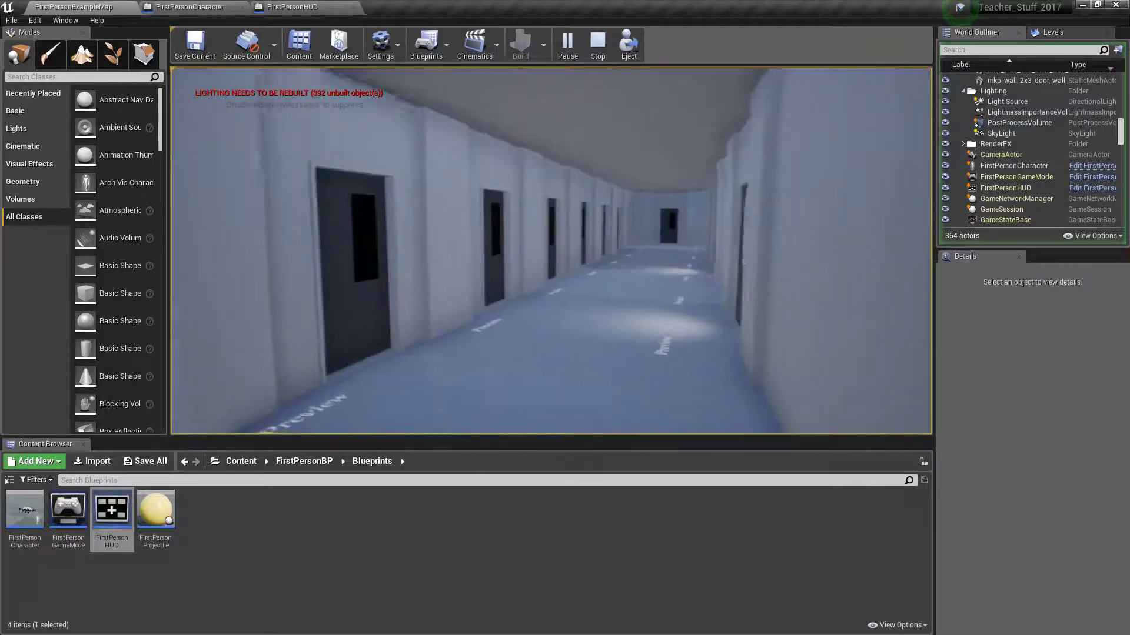
{"action": "key", "text": "w"}
{"action": "key", "text": "Escape"}
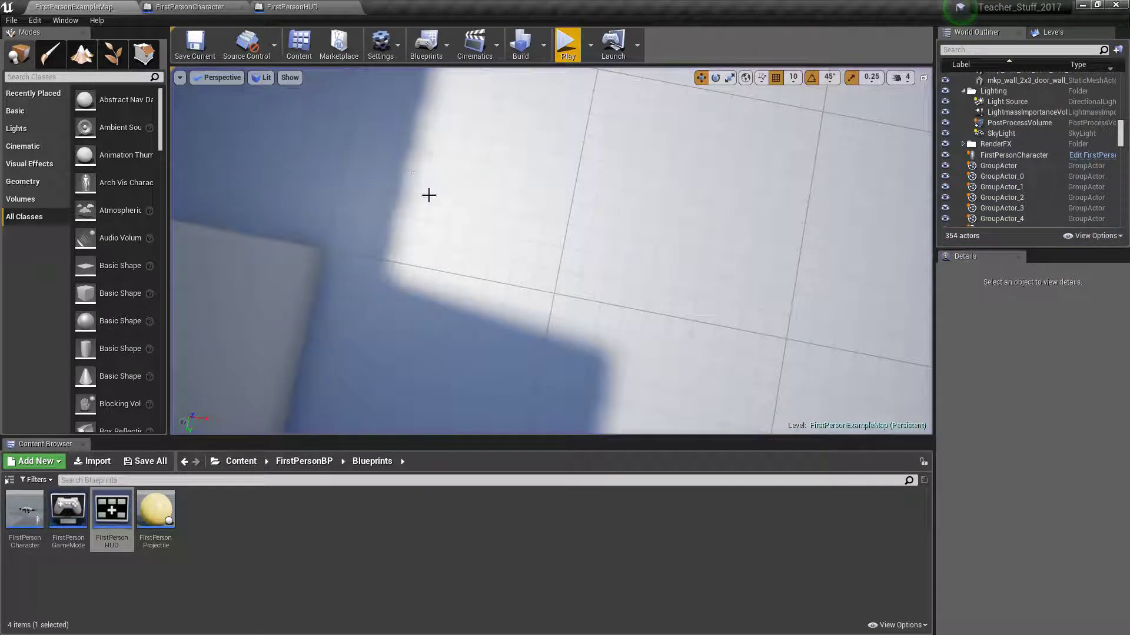
Step: Select the placed FirstPersonCharacter, set the position snap to 50, and move it to the corridor doorway at X -350, Y 1205
{"action": "right_click_drag", "start_coordinate": [423, 180], "coordinate": [642, 192]}
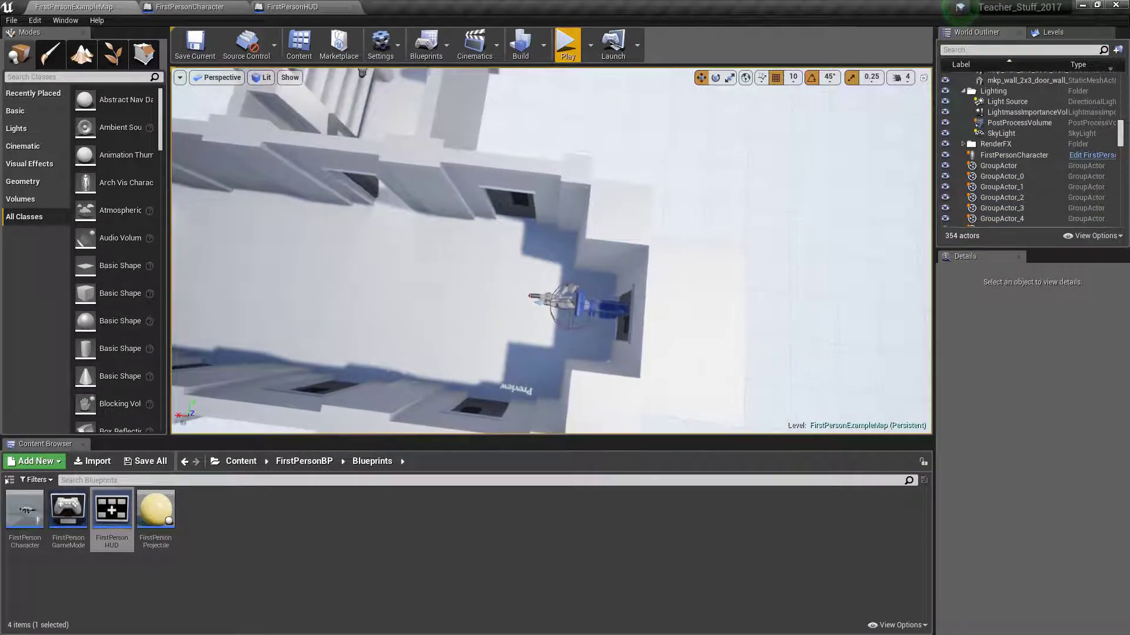
{"action": "left_click", "coordinate": [567, 294]}
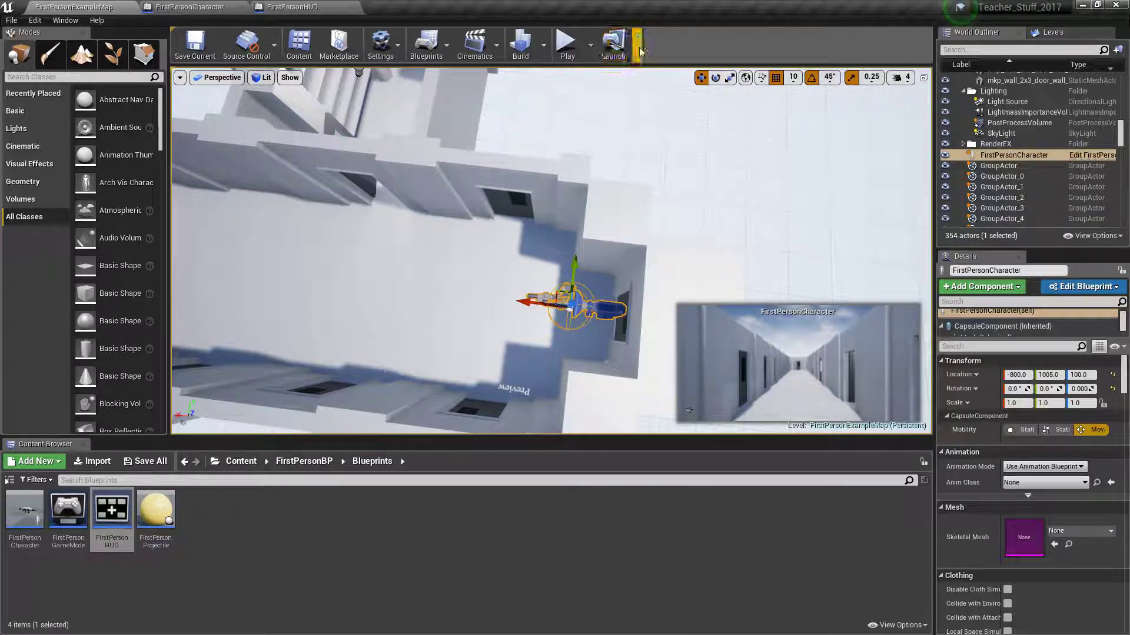
{"action": "left_click", "coordinate": [794, 77]}
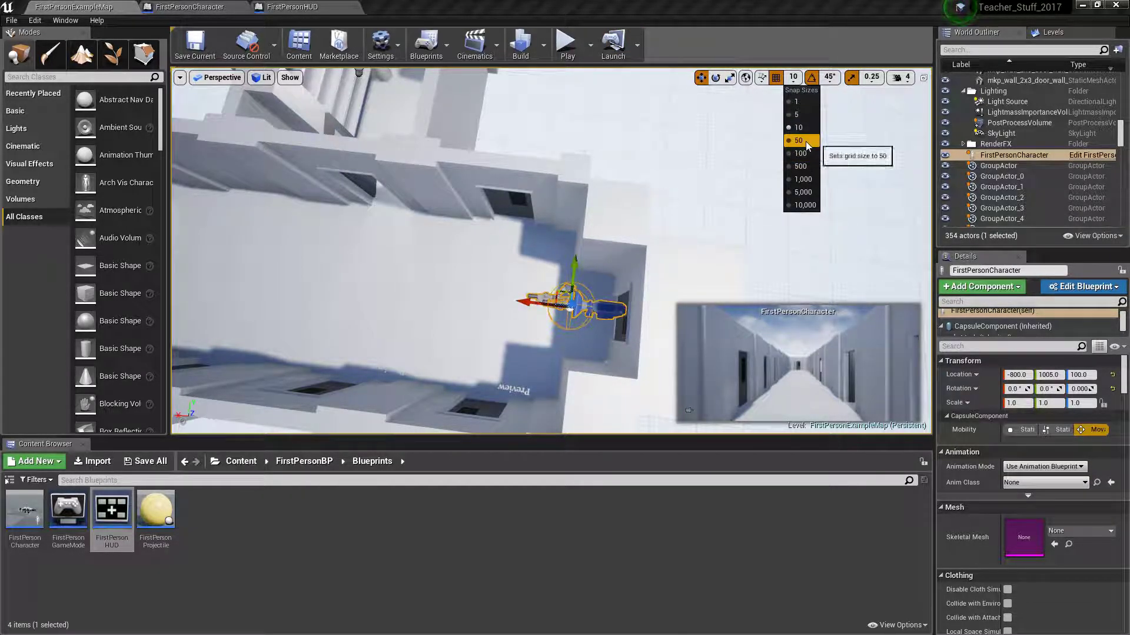
{"action": "left_click", "coordinate": [798, 140]}
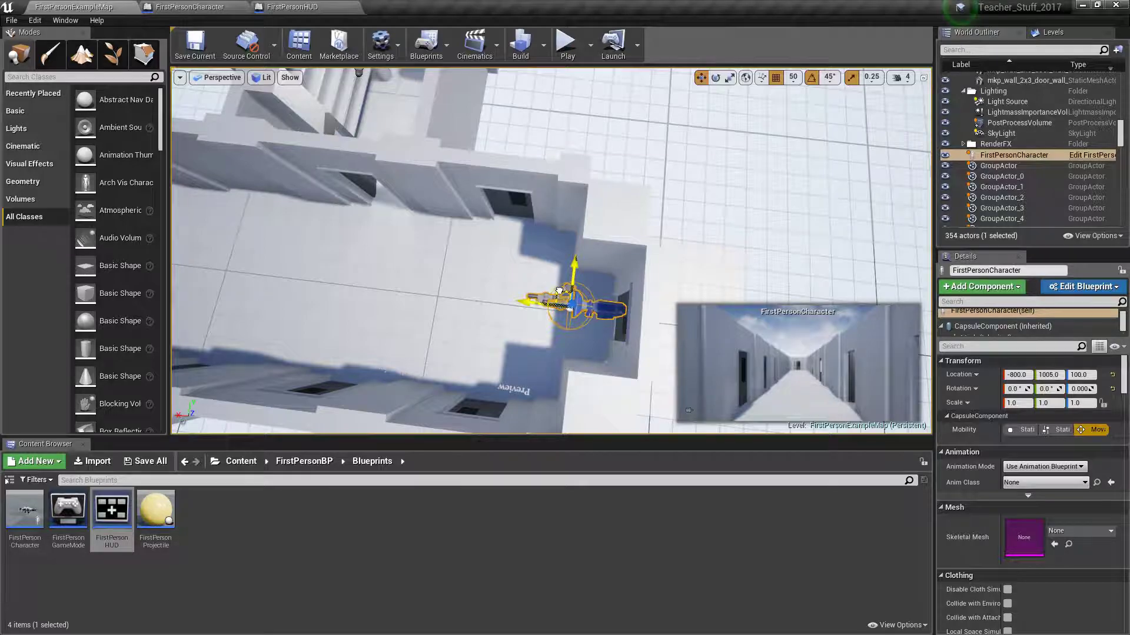
{"action": "left_click_drag", "start_coordinate": [559, 290], "coordinate": [379, 189]}
{"action": "right_click_drag", "start_coordinate": [378, 190], "coordinate": [403, 148]}
{"action": "left_click_drag", "start_coordinate": [556, 307], "coordinate": [535, 284]}
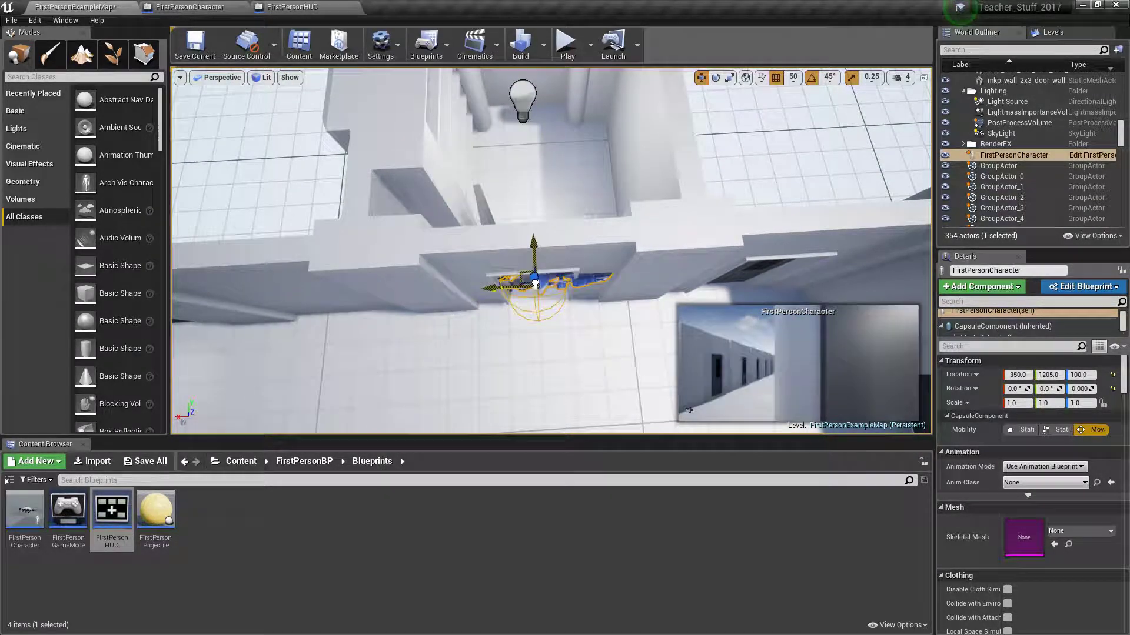
Step: Rotate the placed character to about -90° around Z, facing the corridor, and move it into the side room to Y 1305
{"action": "left_click_drag", "start_coordinate": [566, 342], "coordinate": [523, 312]}
{"action": "key", "text": "space"}
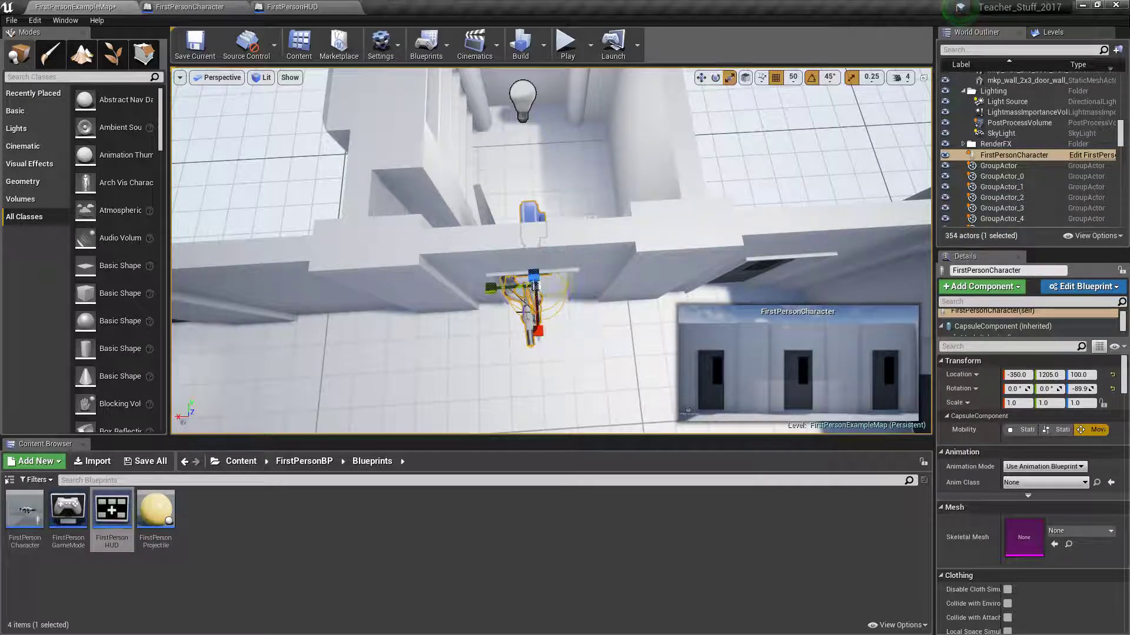
{"action": "right_click_drag", "start_coordinate": [637, 280], "coordinate": [447, 271]}
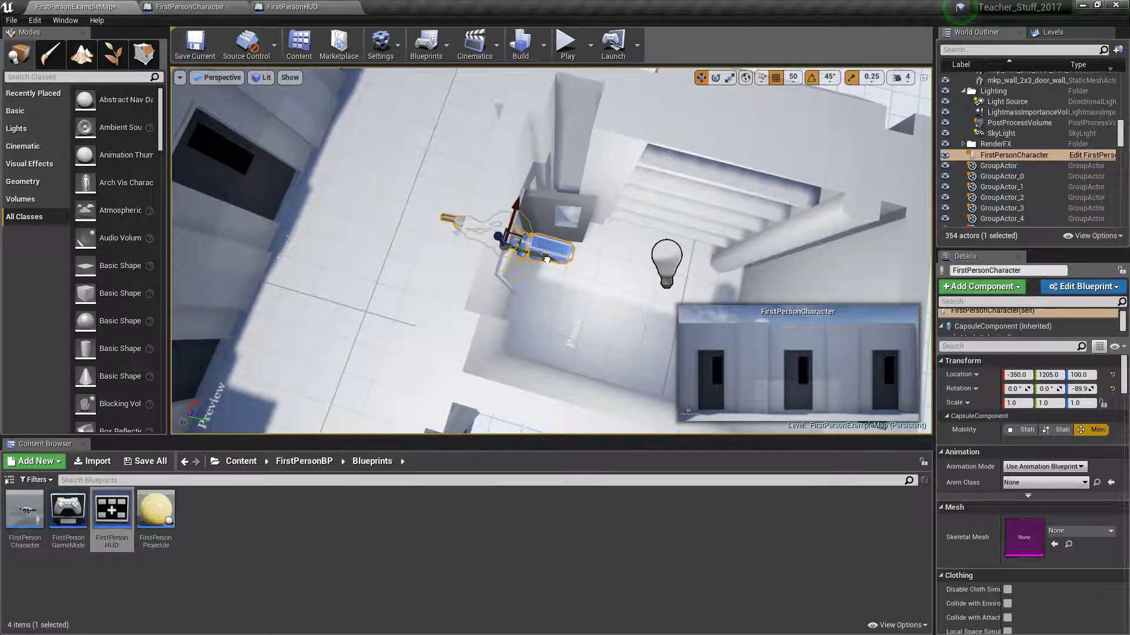
{"action": "left_click_drag", "start_coordinate": [561, 259], "coordinate": [626, 275]}
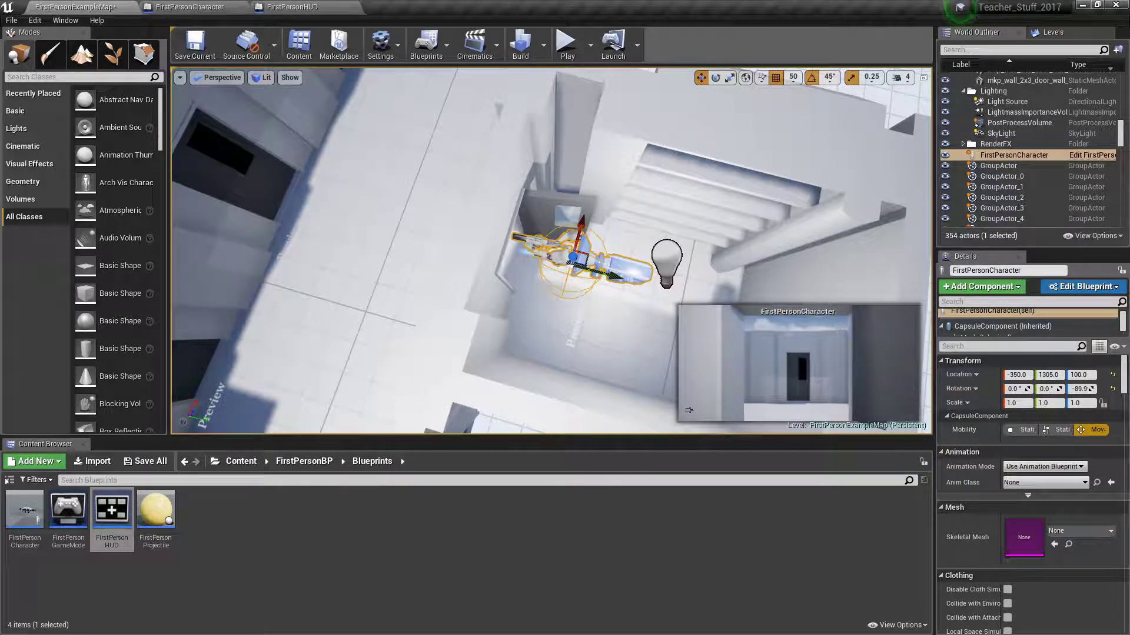
Step: Inspect the character's placement in the side room, play-test from that start point, and end the session
{"action": "mouse_move", "coordinate": [575, 295]}
{"action": "right_mouse_down"}
{"action": "mouse_move", "coordinate": [530, 290]}
{"action": "mouse_move", "coordinate": [441, 212]}
{"action": "mouse_move", "coordinate": [433, 182]}
{"action": "mouse_move", "coordinate": [473, 176]}
{"action": "mouse_move", "coordinate": [434, 181]}
{"action": "mouse_move", "coordinate": [471, 270]}
{"action": "mouse_move", "coordinate": [573, 300]}
{"action": "mouse_move", "coordinate": [579, 289]}
{"action": "right_mouse_up"}
{"action": "key", "text": "w"}
{"action": "key", "text": "w"}
{"action": "key", "text": "s"}
{"action": "key", "text": "w"}
{"action": "key", "text": "s"}
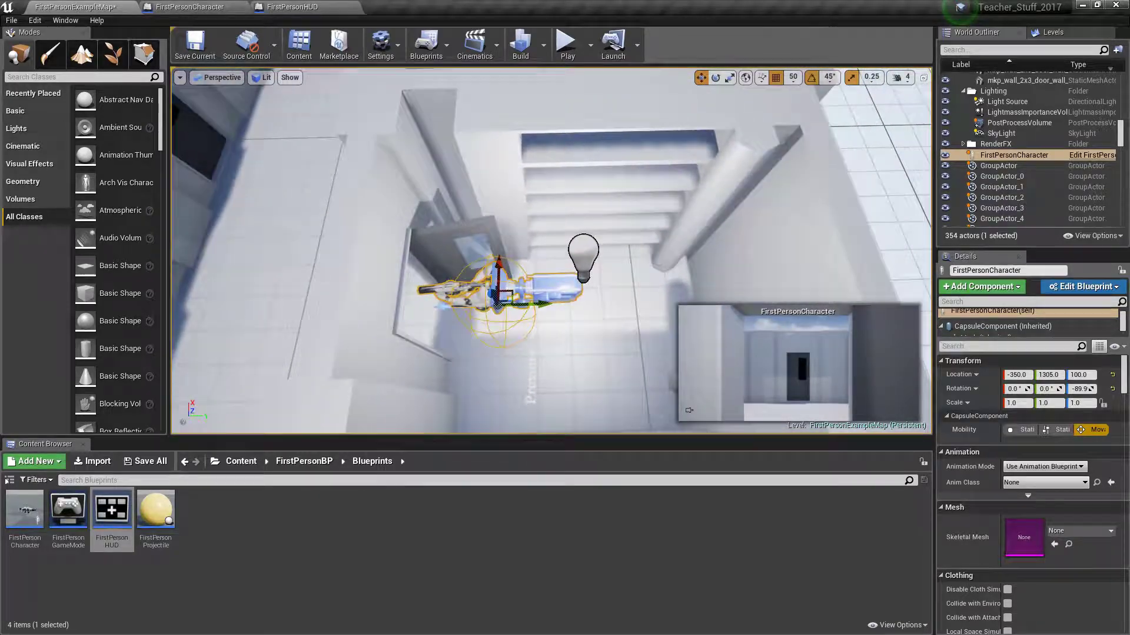
{"action": "left_click", "coordinate": [566, 42]}
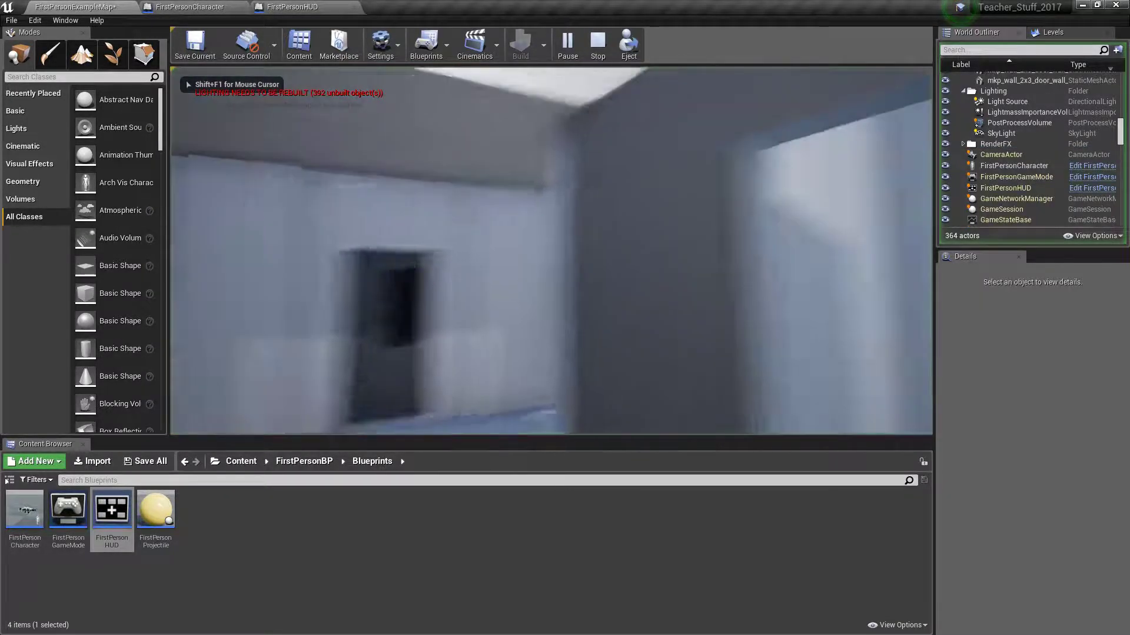
{"action": "key", "text": "Escape"}
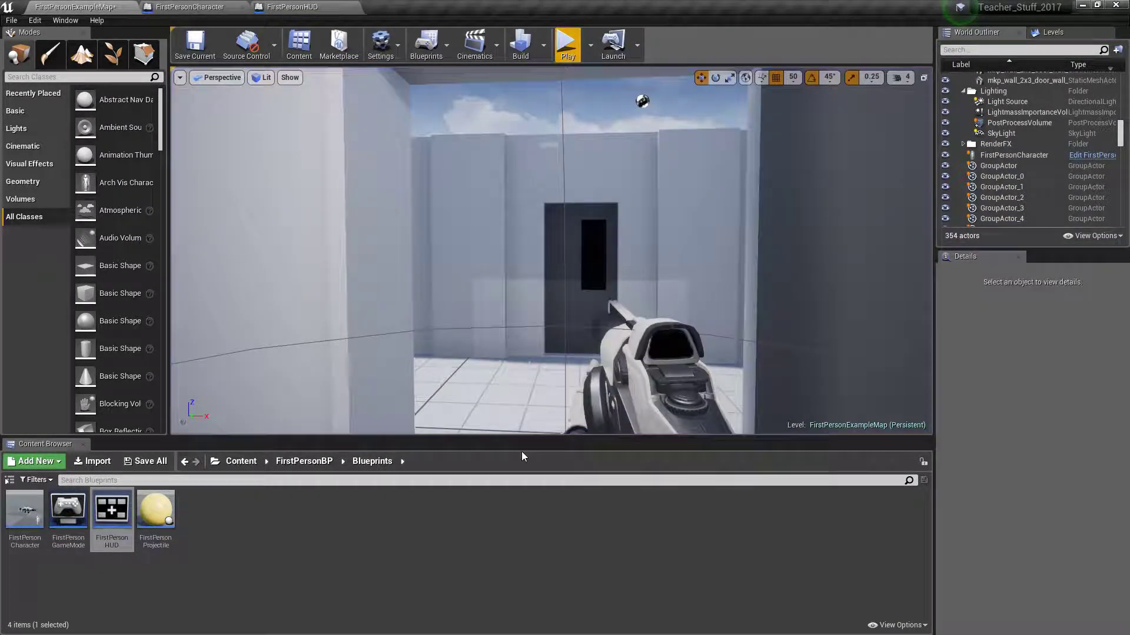
Step: Enlarge the level viewport, view the side room from above, and create a Level Sequence asset in the Blueprints folder
{"action": "left_click_drag", "start_coordinate": [528, 436], "coordinate": [528, 456]}
{"action": "key", "text": "s"}
{"action": "right_click_drag", "start_coordinate": [522, 378], "coordinate": [580, 374]}
{"action": "key", "text": "w"}
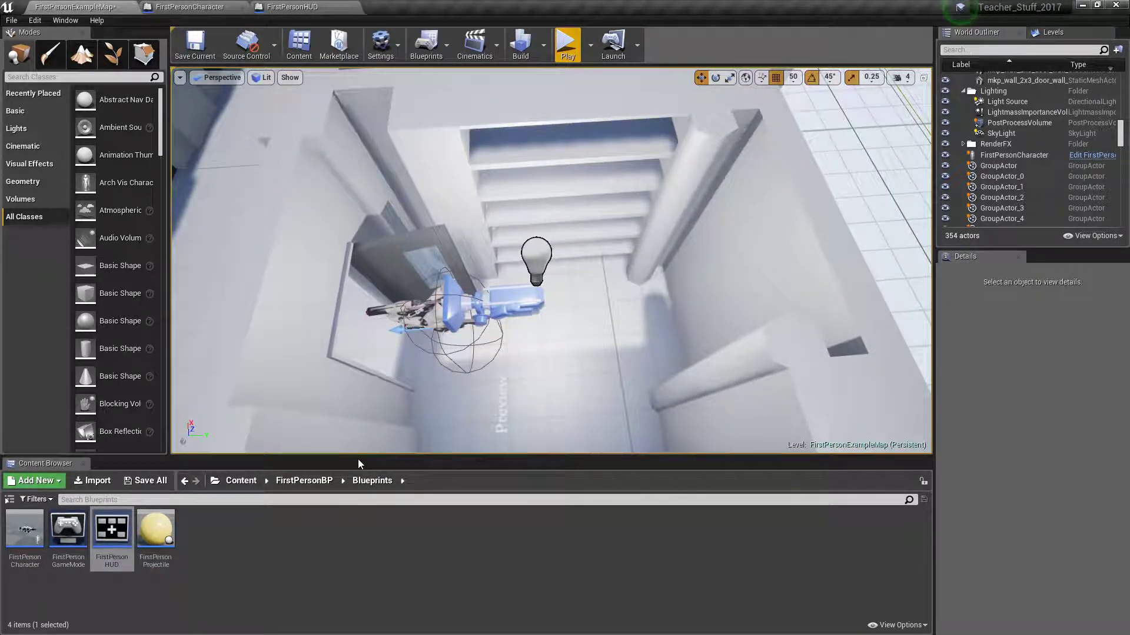
{"action": "left_click", "coordinate": [238, 545]}
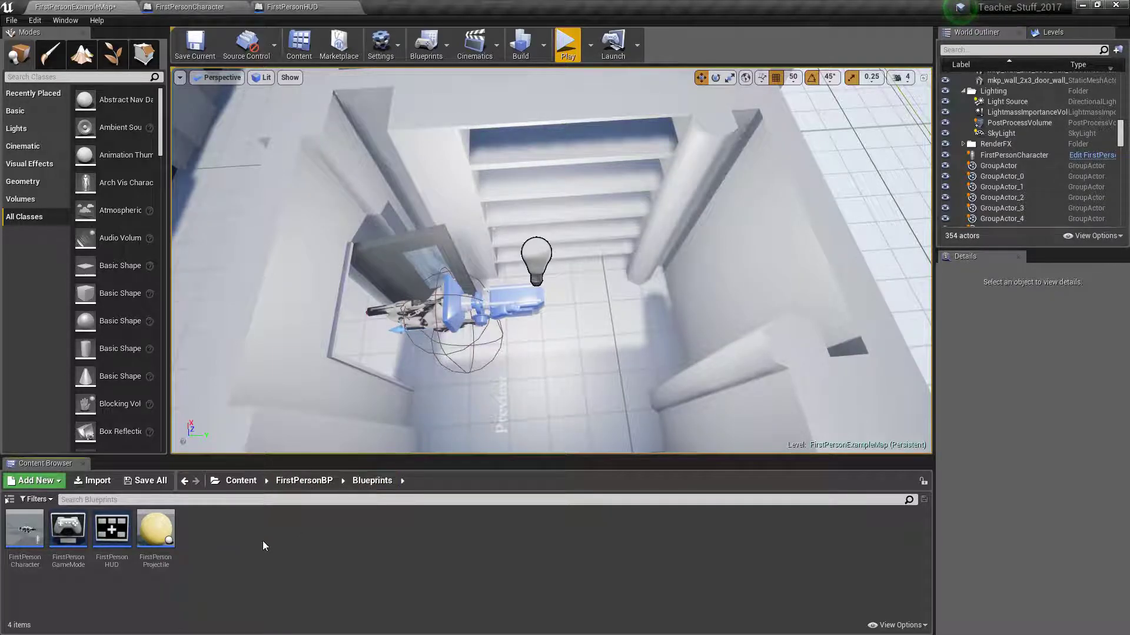
{"action": "right_click", "coordinate": [203, 533]}
{"action": "mouse_move", "coordinate": [255, 392]}
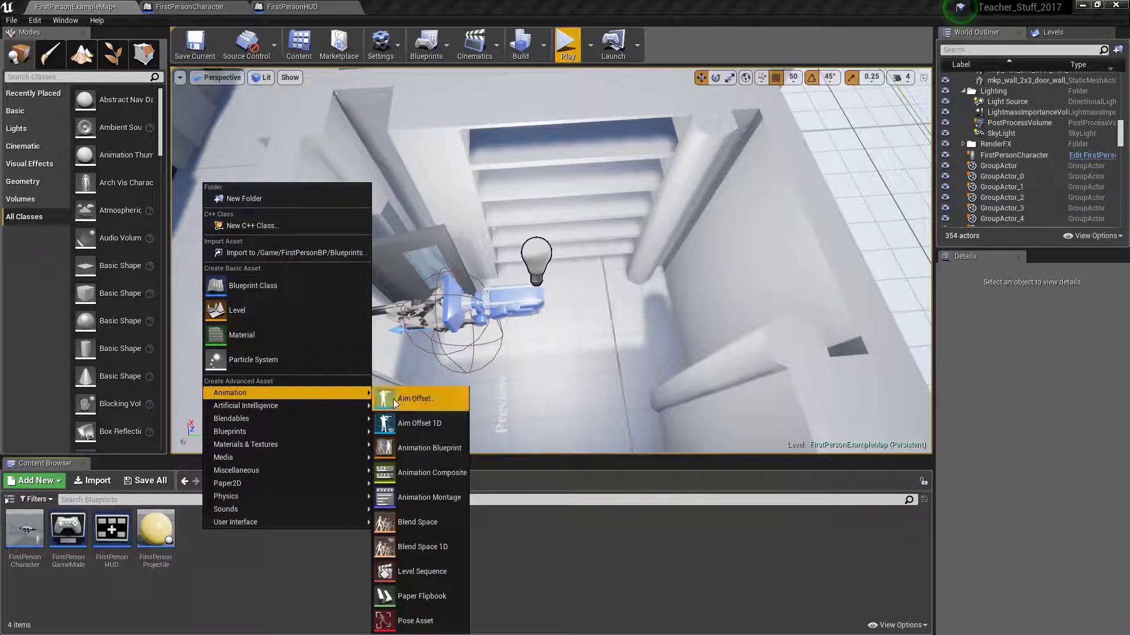
{"action": "left_click", "coordinate": [420, 569]}
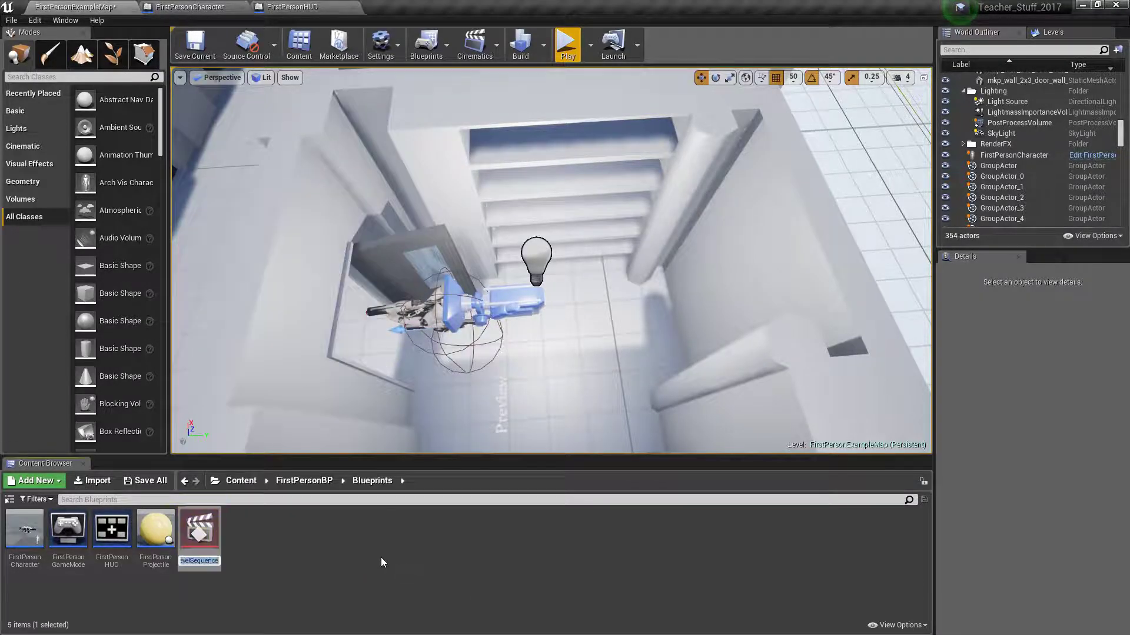
Step: Name the new Level Sequence asset sequence_player_wakeup
{"action": "type", "text": "wake"}
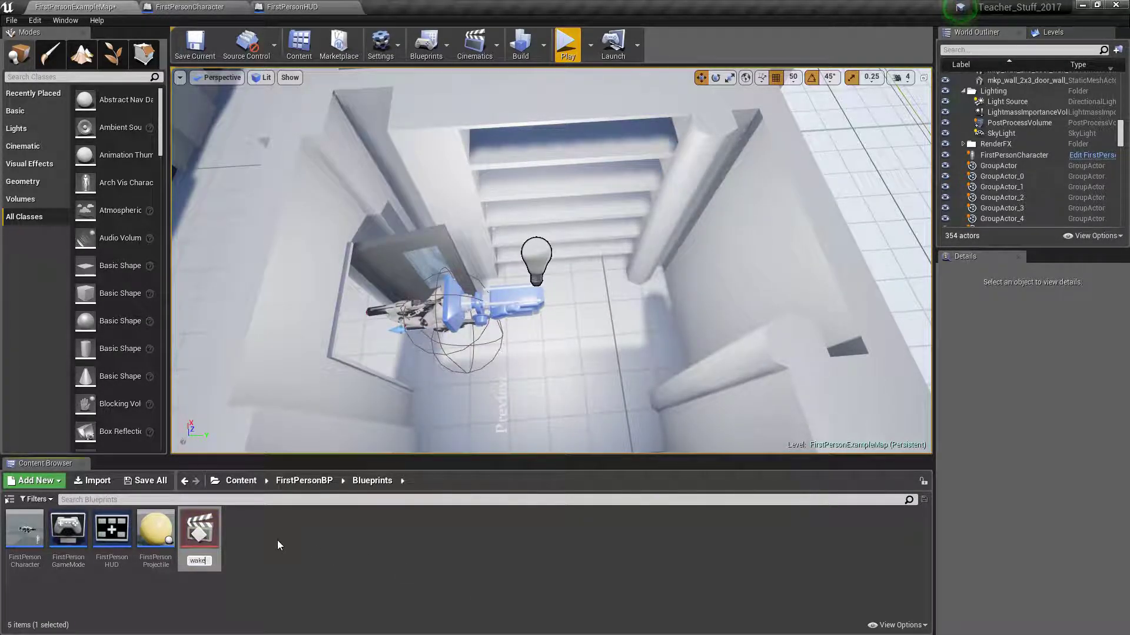
{"action": "type", "text": "sequenc"}
{"action": "type", "text": "e_"}
{"action": "type", "text": "player_wak"}
{"action": "type", "text": "eup"}
{"action": "key", "text": "Return"}
Step: Save all project changes and open sequence_player_wakeup in the Sequencer
{"action": "left_click", "coordinate": [11, 21]}
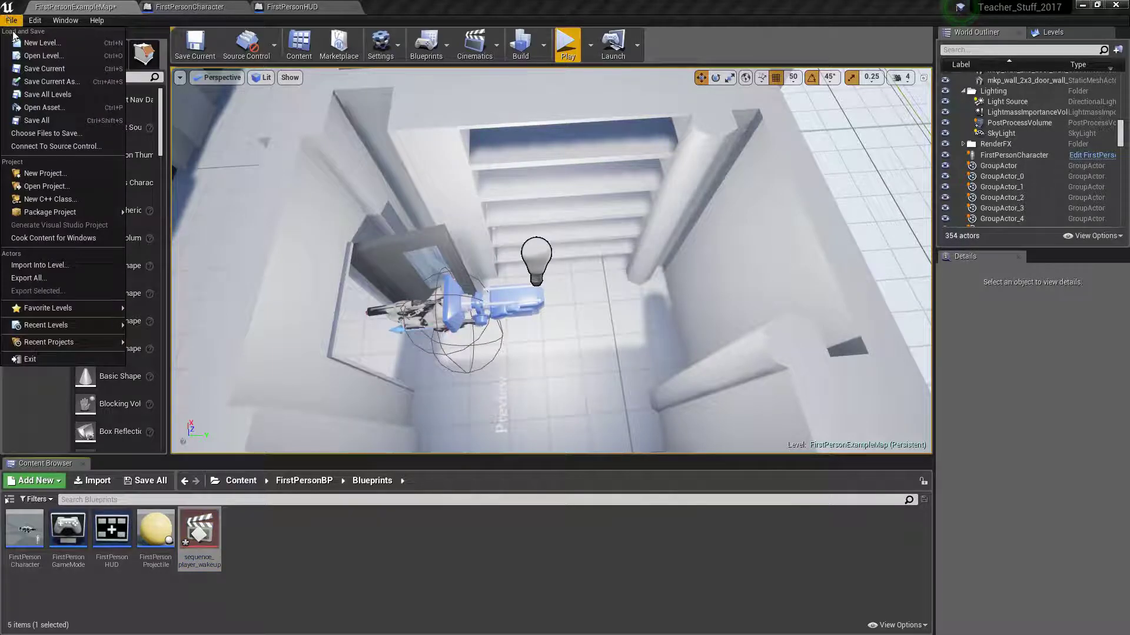
{"action": "left_click", "coordinate": [44, 120]}
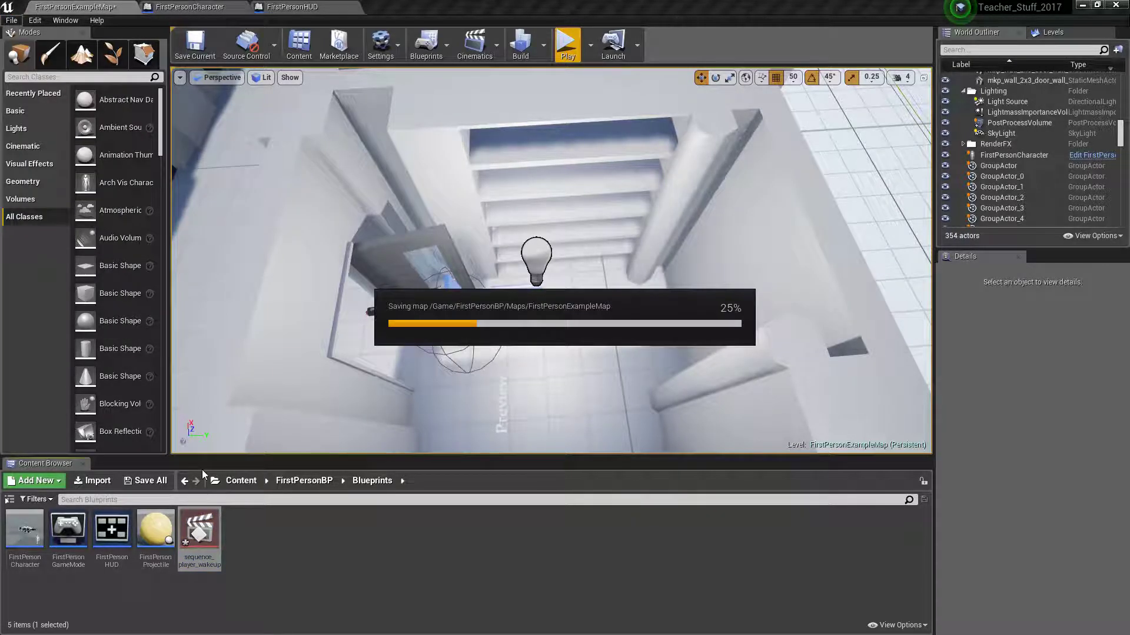
{"action": "double_click", "coordinate": [202, 524]}
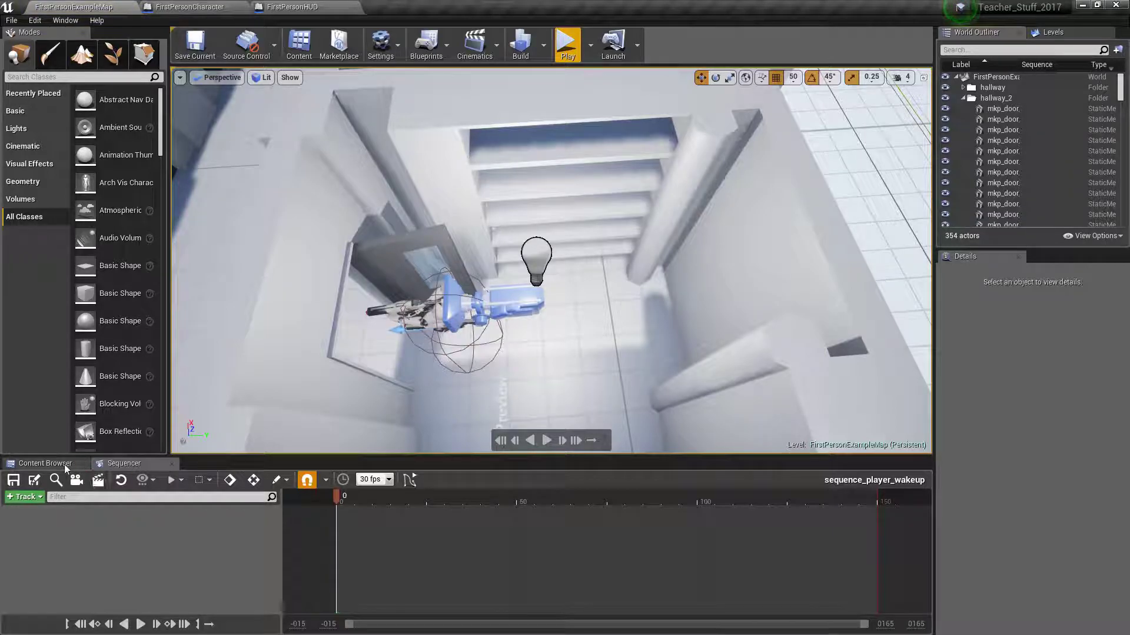
Step: Place the sequence_player_wakeup asset in the side room, beside the character, at X -350, Y 1400, Z 50
{"action": "left_click", "coordinate": [44, 463]}
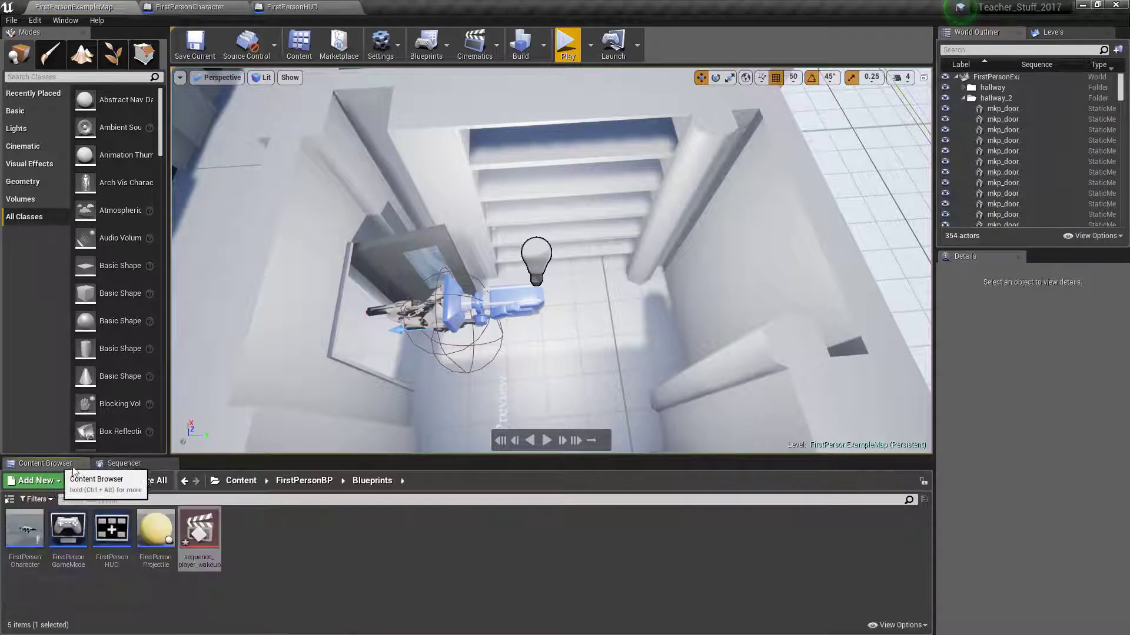
{"action": "left_click_drag", "start_coordinate": [199, 532], "coordinate": [551, 352]}
{"action": "mouse_move", "coordinate": [537, 325]}
{"action": "right_mouse_down"}
{"action": "mouse_move", "coordinate": [547, 327]}
{"action": "mouse_move", "coordinate": [520, 315]}
{"action": "right_mouse_up"}
{"action": "key", "text": "w"}
{"action": "left_click_drag", "start_coordinate": [546, 346], "coordinate": [544, 323]}
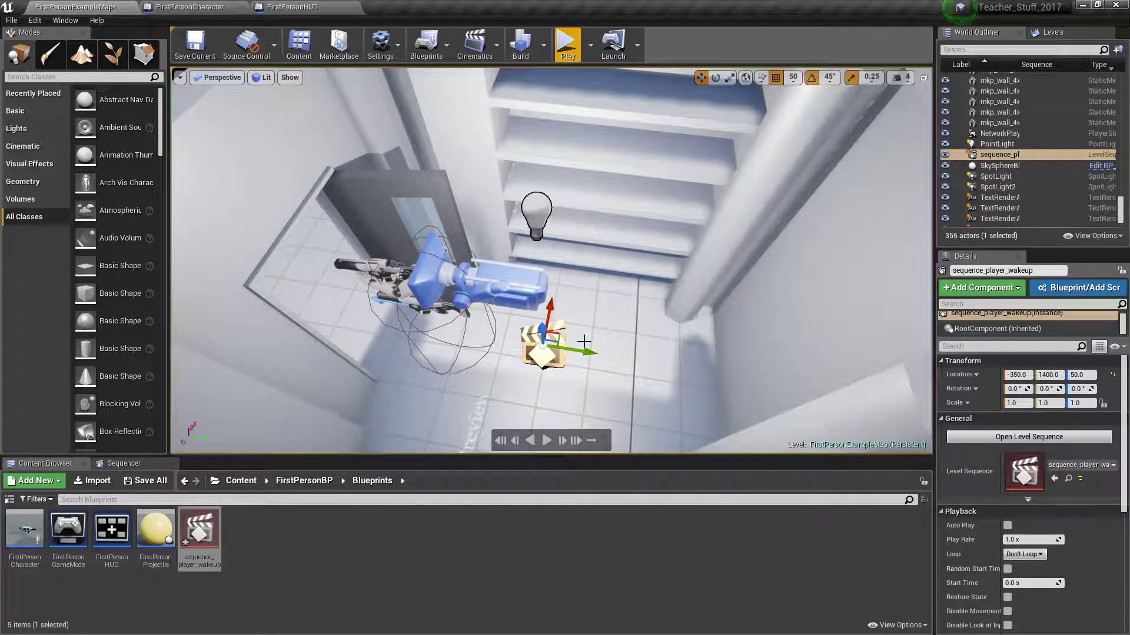
{"action": "mouse_move", "coordinate": [586, 351]}
{"action": "left_mouse_down"}
{"action": "mouse_move", "coordinate": [548, 351]}
{"action": "mouse_move", "coordinate": [586, 351]}
{"action": "left_mouse_up"}
{"action": "mouse_move", "coordinate": [586, 351]}
{"action": "right_mouse_down"}
{"action": "mouse_move", "coordinate": [606, 338]}
{"action": "mouse_move", "coordinate": [624, 259]}
{"action": "mouse_move", "coordinate": [589, 329]}
{"action": "mouse_move", "coordinate": [580, 382]}
{"action": "mouse_move", "coordinate": [568, 377]}
{"action": "mouse_move", "coordinate": [580, 365]}
{"action": "mouse_move", "coordinate": [565, 358]}
{"action": "right_mouse_up"}
{"action": "right_click_drag", "start_coordinate": [593, 320], "coordinate": [594, 320]}
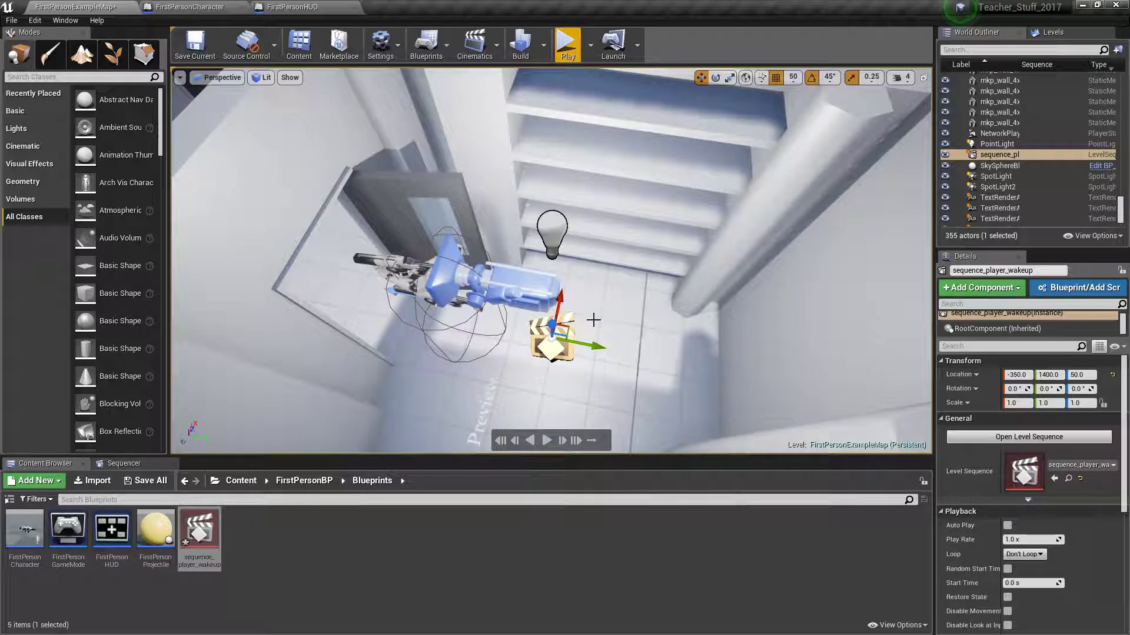
Step: Bring up the empty sequence, search the placeable classes for camera, and place a Camera actor at X -350, Y 1500, Z 0
{"action": "left_click", "coordinate": [132, 464]}
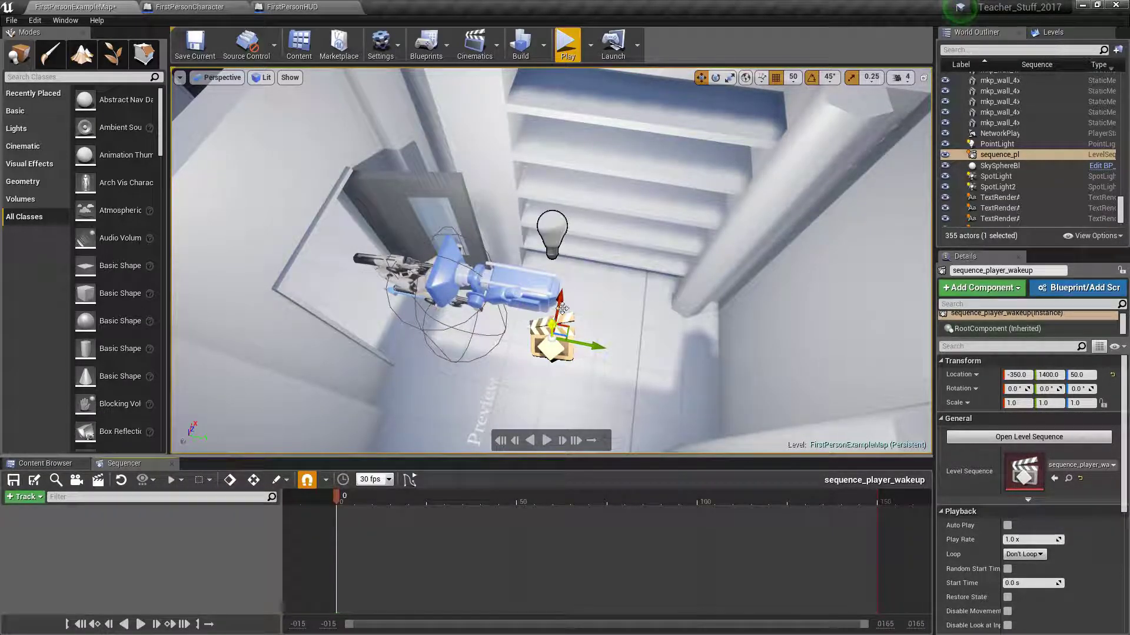
{"action": "right_click_drag", "start_coordinate": [562, 309], "coordinate": [576, 308]}
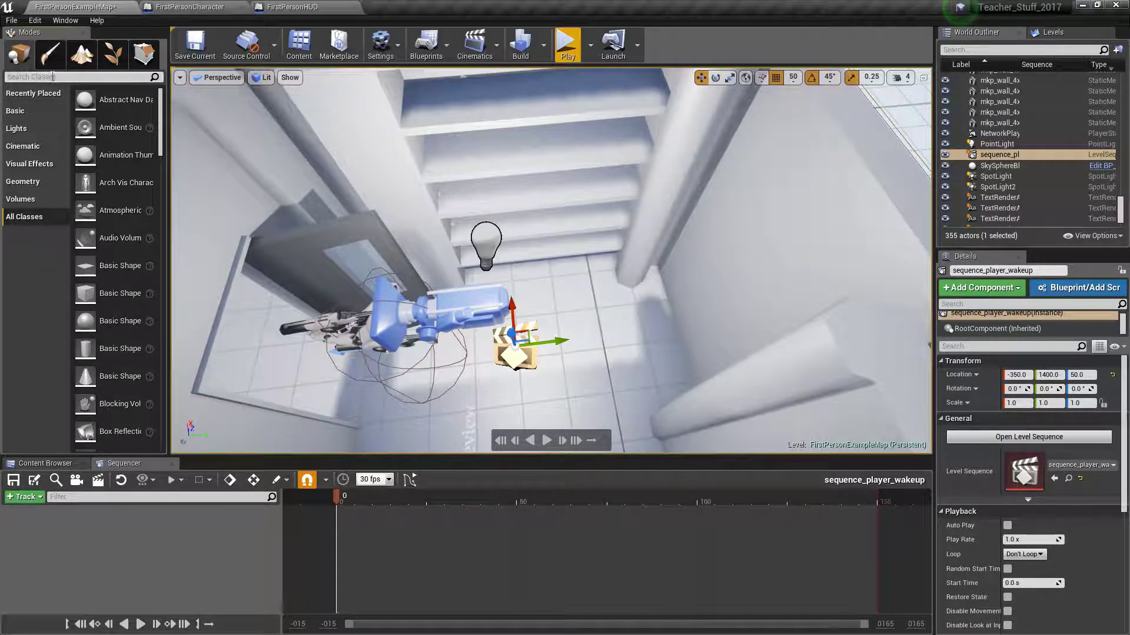
{"action": "type", "text": "camera"}
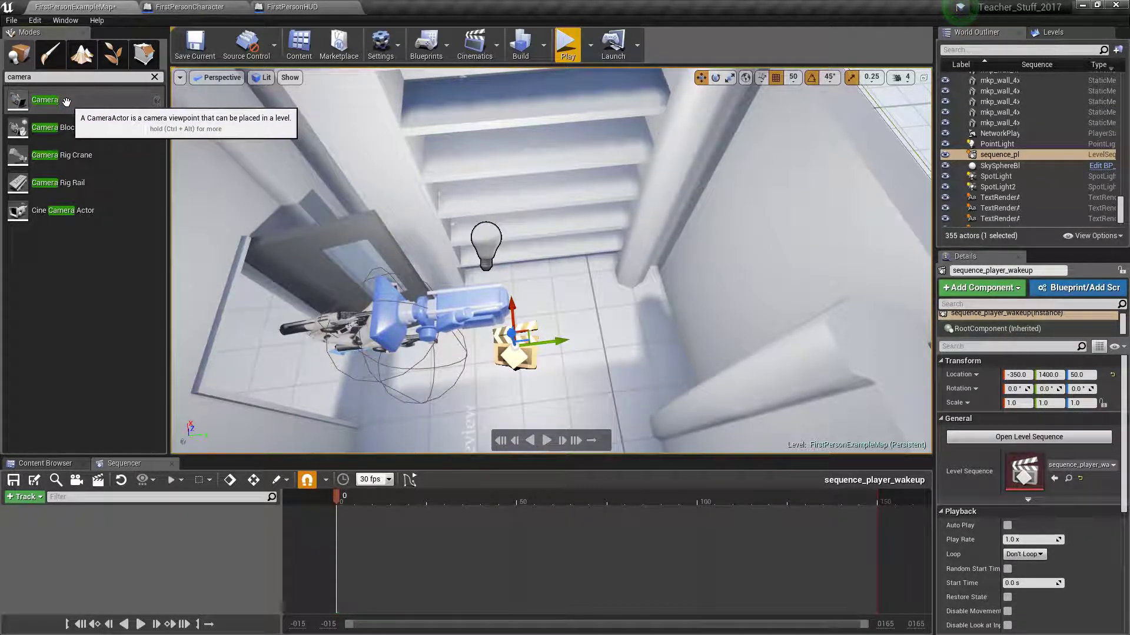
{"action": "left_click_drag", "start_coordinate": [66, 101], "coordinate": [597, 338]}
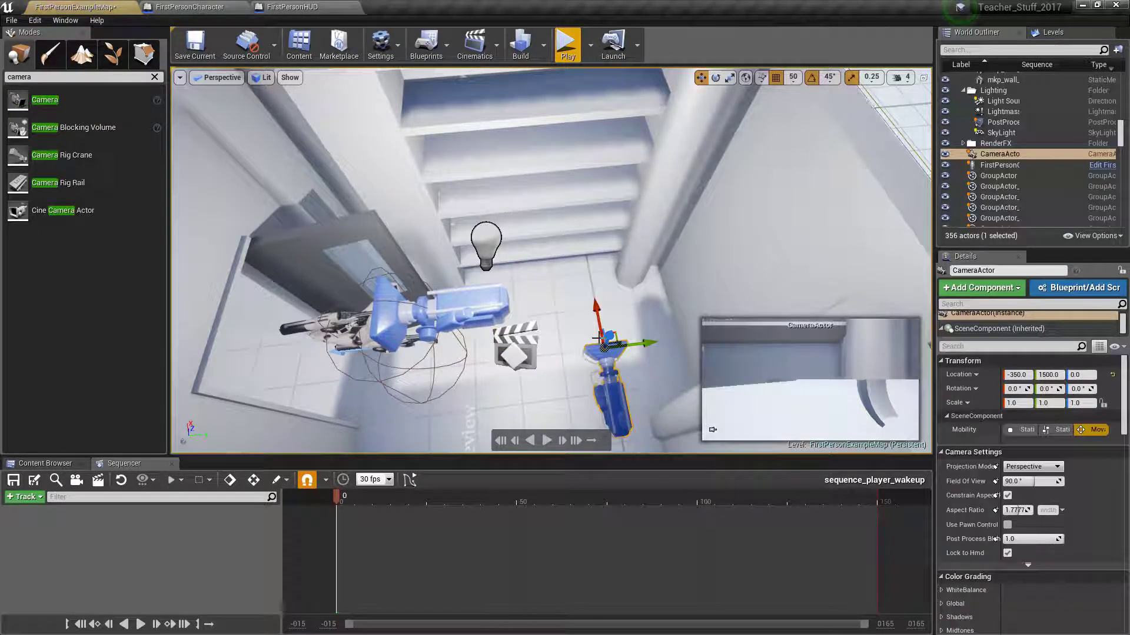
Step: Try placing a Cine Camera Actor on the room's floor at X -400, Y 1400, and delete it
{"action": "right_click_drag", "start_coordinate": [559, 302], "coordinate": [580, 329]}
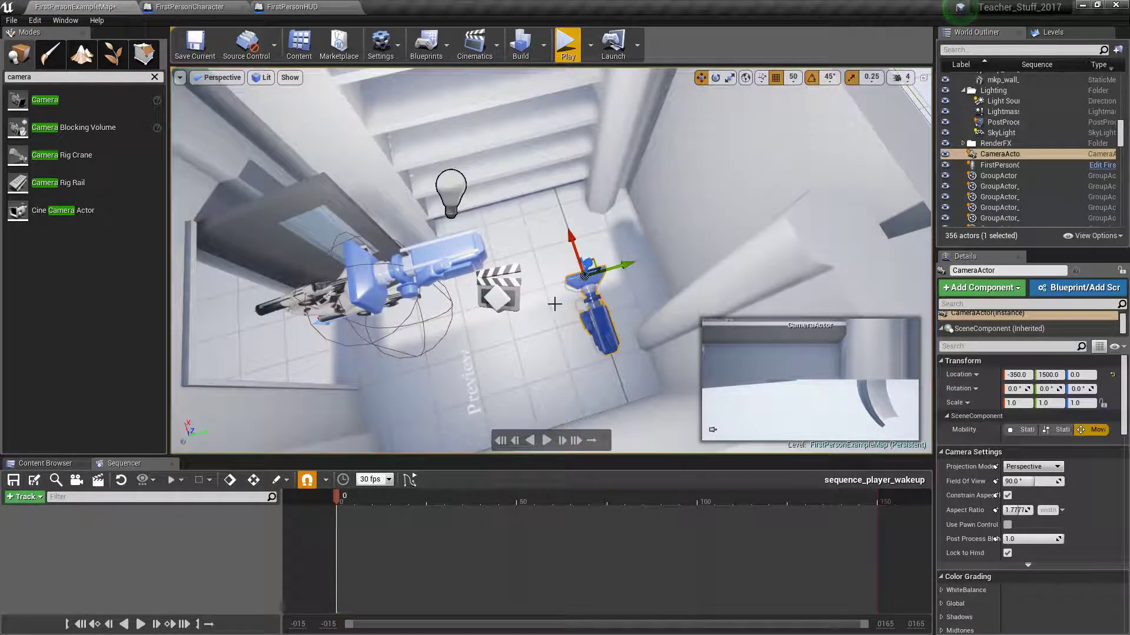
{"action": "left_click_drag", "start_coordinate": [63, 207], "coordinate": [537, 366]}
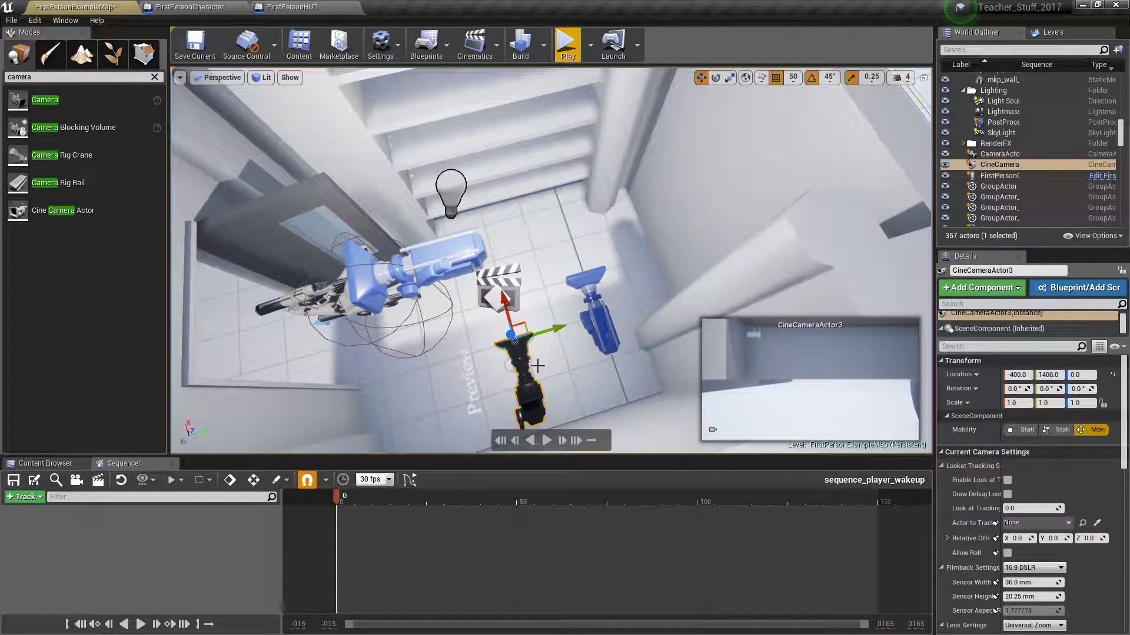
{"action": "key", "text": "Delete"}
Step: Rotate the placed CameraActor by 90° to look up at the ceiling and raise it to Z 50
{"action": "left_click", "coordinate": [589, 319]}
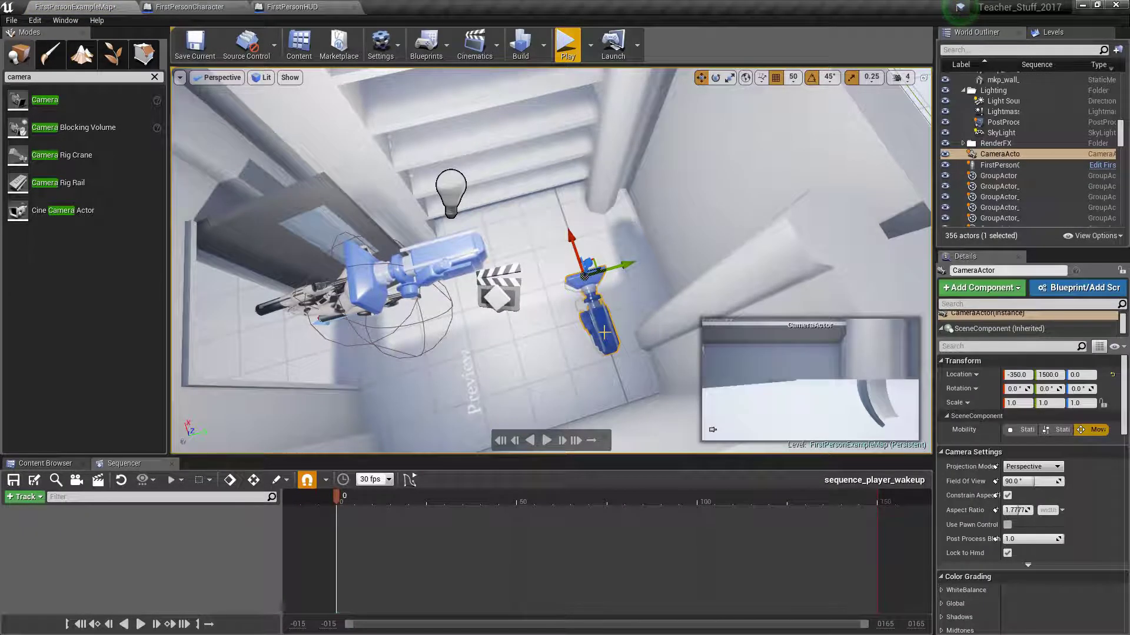
{"action": "key", "text": "e"}
{"action": "left_click_drag", "start_coordinate": [547, 330], "coordinate": [565, 253]}
{"action": "left_click_drag", "start_coordinate": [646, 243], "coordinate": [596, 247]}
{"action": "key", "text": "w"}
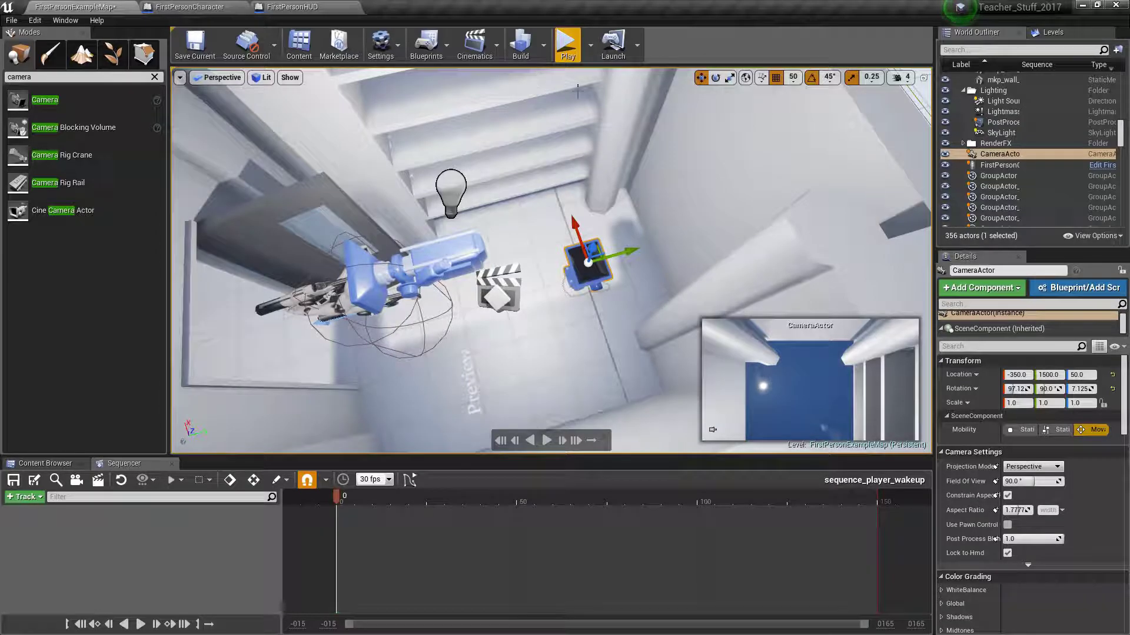
Step: Set the position snap to 5 and lower the CameraActor to Z 45
{"action": "left_click", "coordinate": [792, 77]}
{"action": "left_click", "coordinate": [801, 115]}
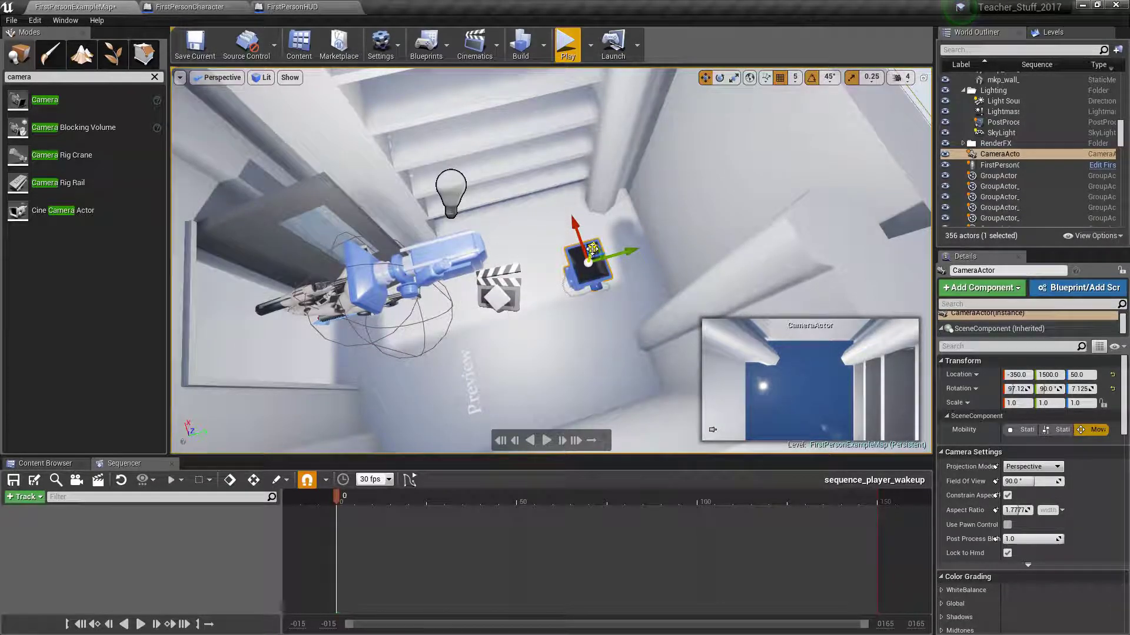
{"action": "left_click_drag", "start_coordinate": [593, 248], "coordinate": [624, 238]}
Step: Set the rotation snap to 5°, tilt the CameraActor to about 75° around Y, and set the position snap back to 50
{"action": "key", "text": "e"}
{"action": "left_click", "coordinate": [830, 80]}
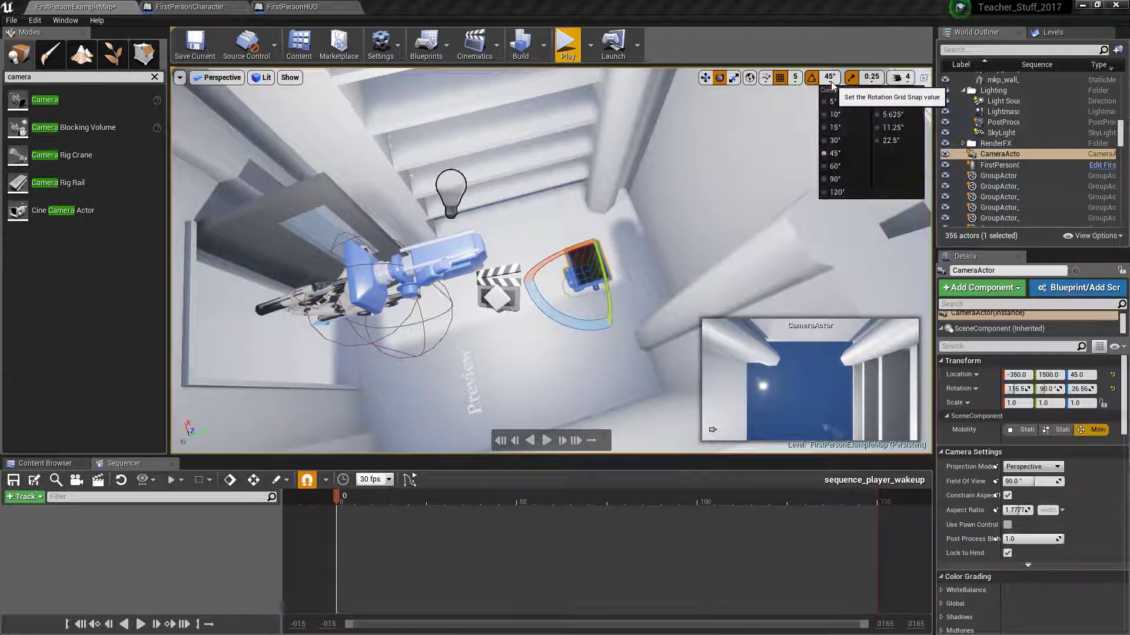
{"action": "left_click", "coordinate": [843, 111]}
{"action": "left_click_drag", "start_coordinate": [559, 252], "coordinate": [579, 270]}
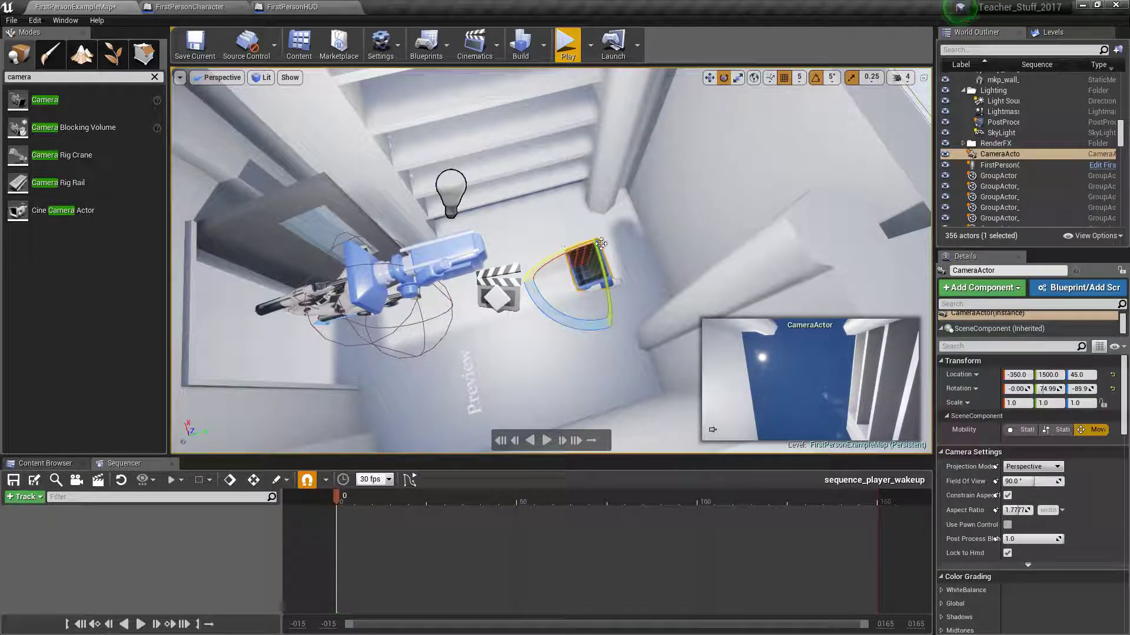
{"action": "left_click", "coordinate": [800, 77]}
{"action": "left_click", "coordinate": [807, 142]}
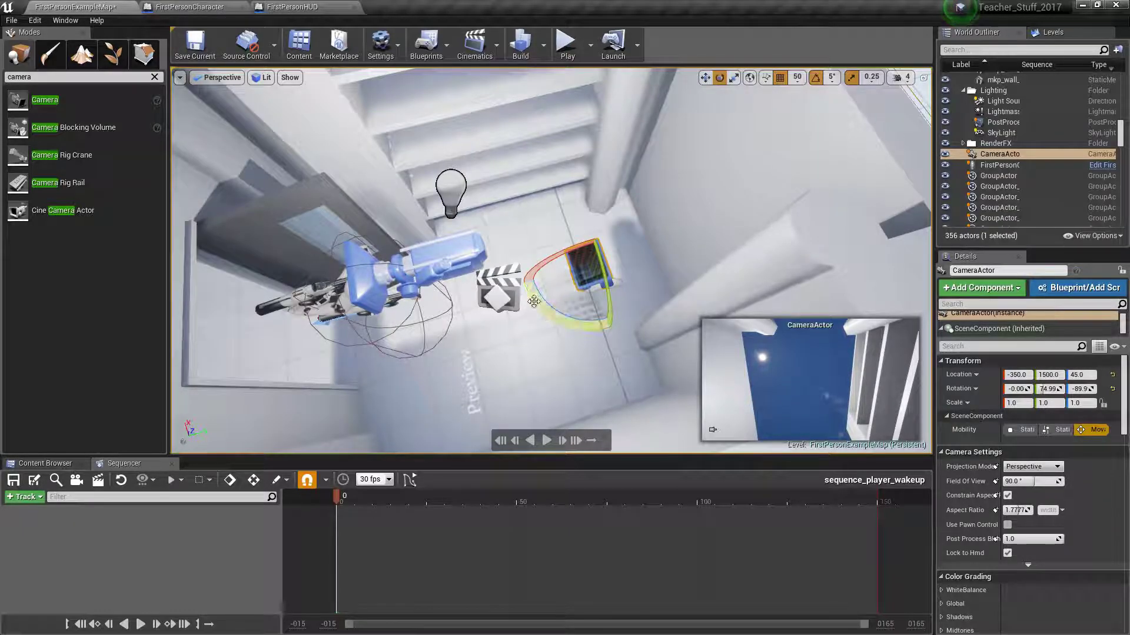
Step: Reselect the CameraActor and add it to the sequence_player_wakeup sequence as an actor track
{"action": "right_click_drag", "start_coordinate": [556, 336], "coordinate": [512, 330]}
{"action": "key", "text": "Escape"}
{"action": "left_click", "coordinate": [587, 283]}
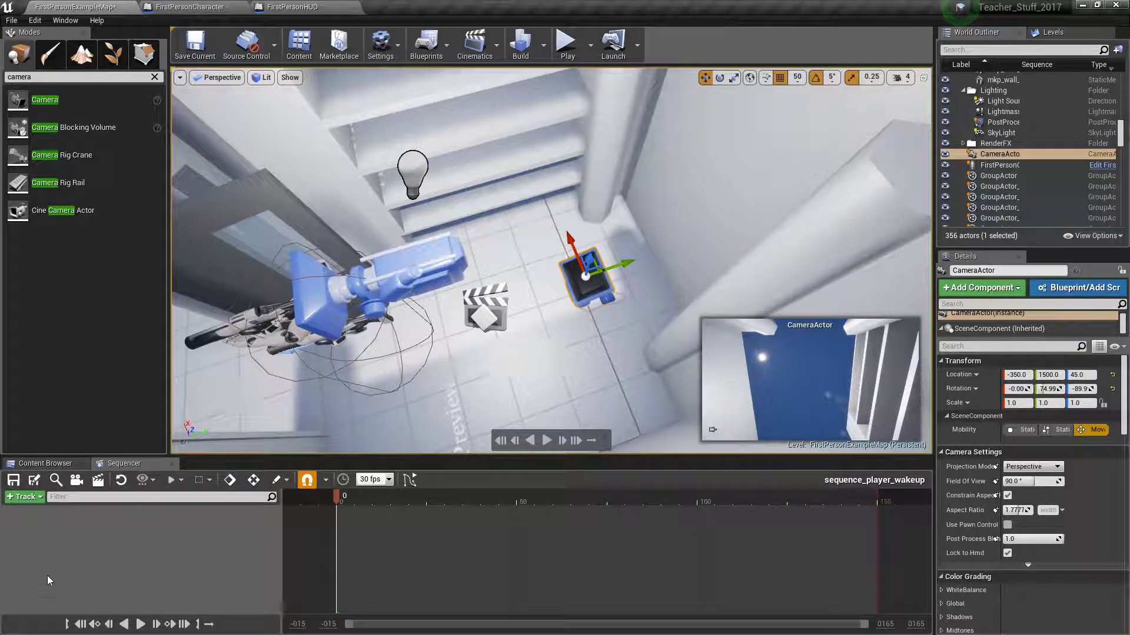
{"action": "left_click", "coordinate": [33, 498]}
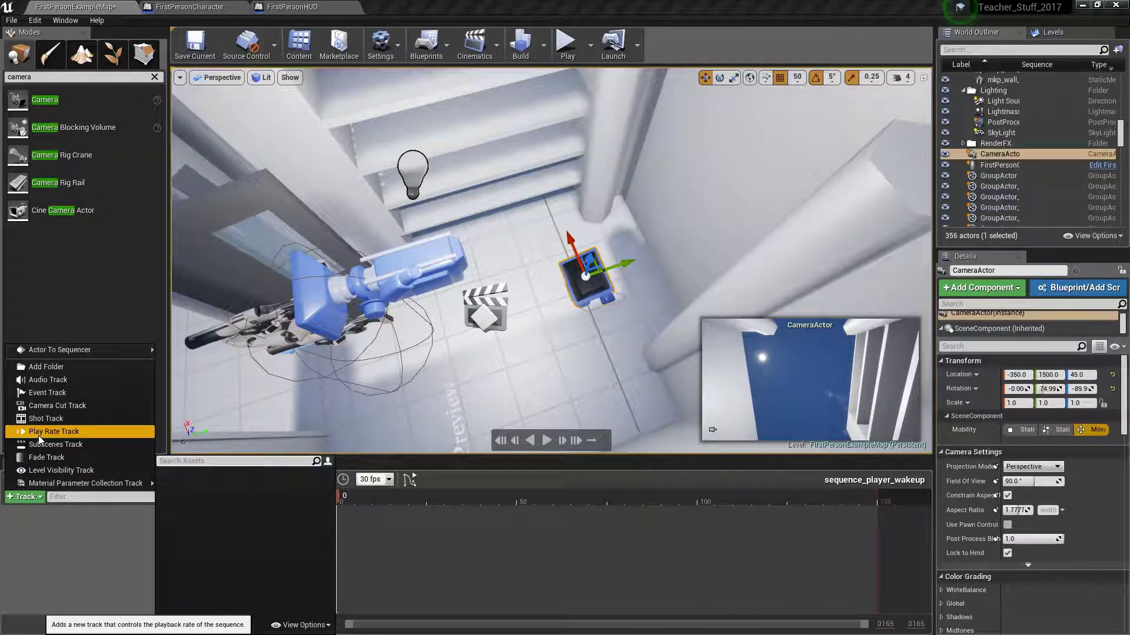
{"action": "mouse_move", "coordinate": [56, 355]}
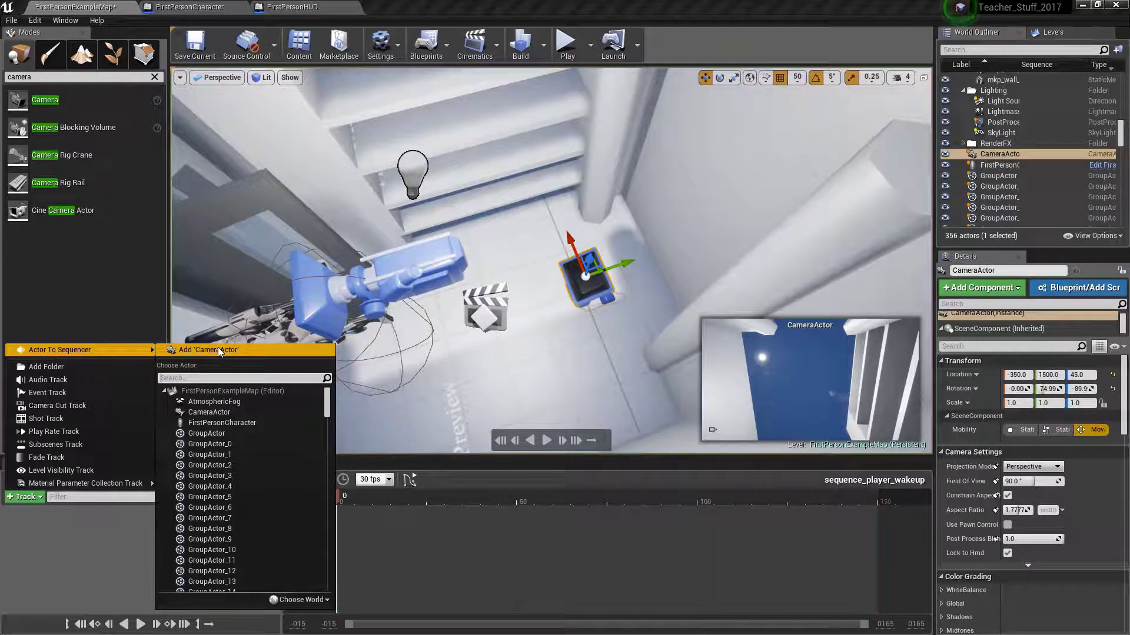
{"action": "left_click", "coordinate": [207, 378]}
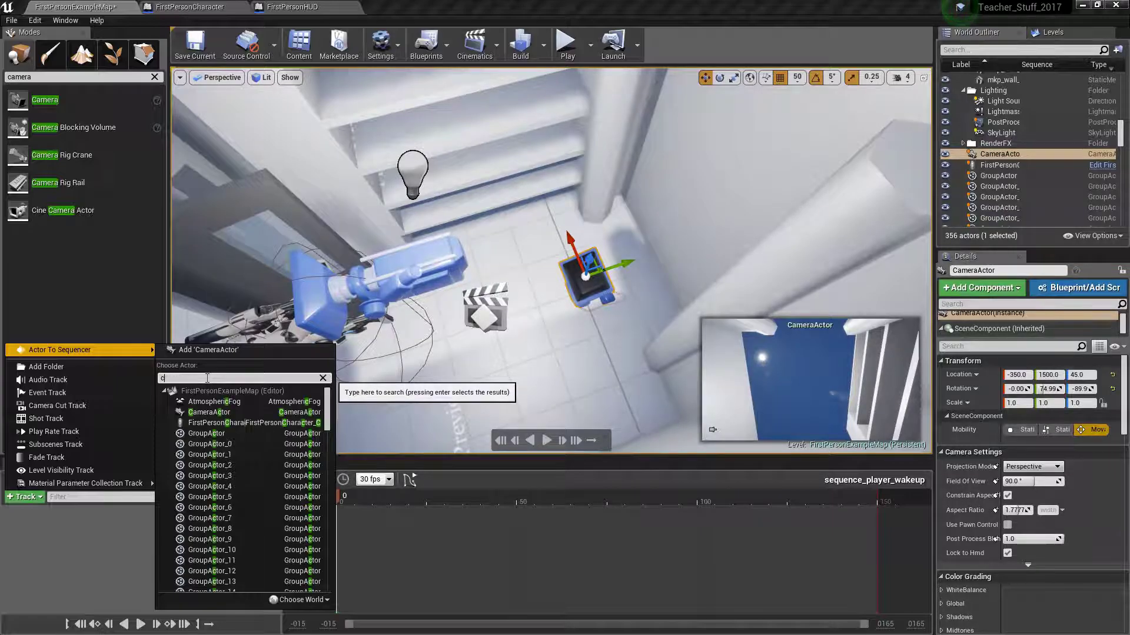
{"action": "type", "text": "came"}
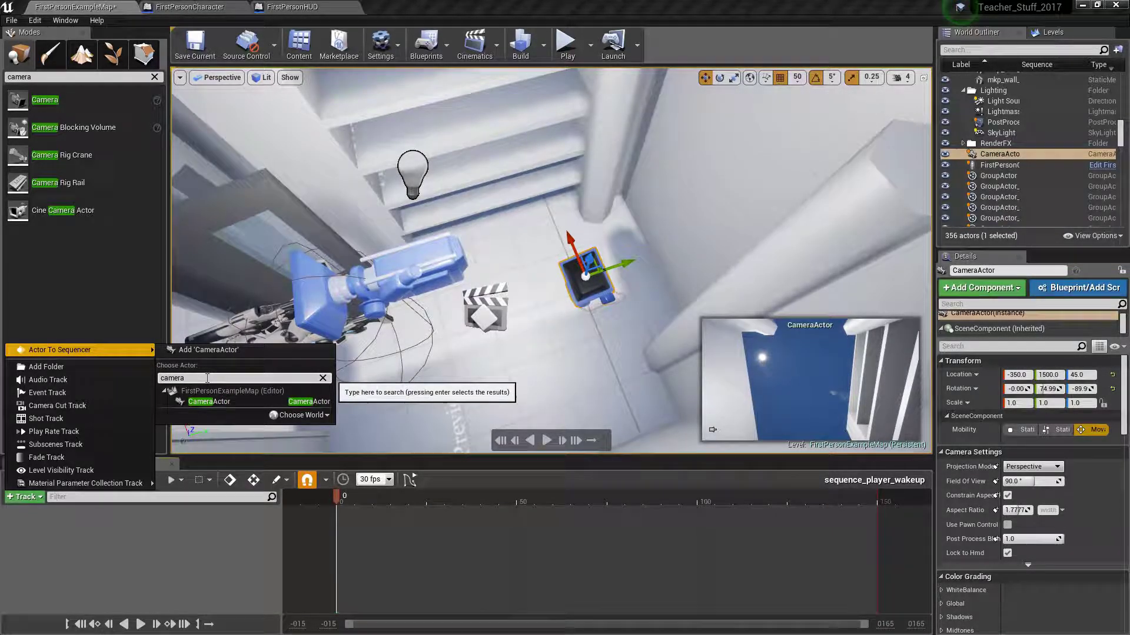
{"action": "type", "text": "ra"}
{"action": "left_click", "coordinate": [217, 402]}
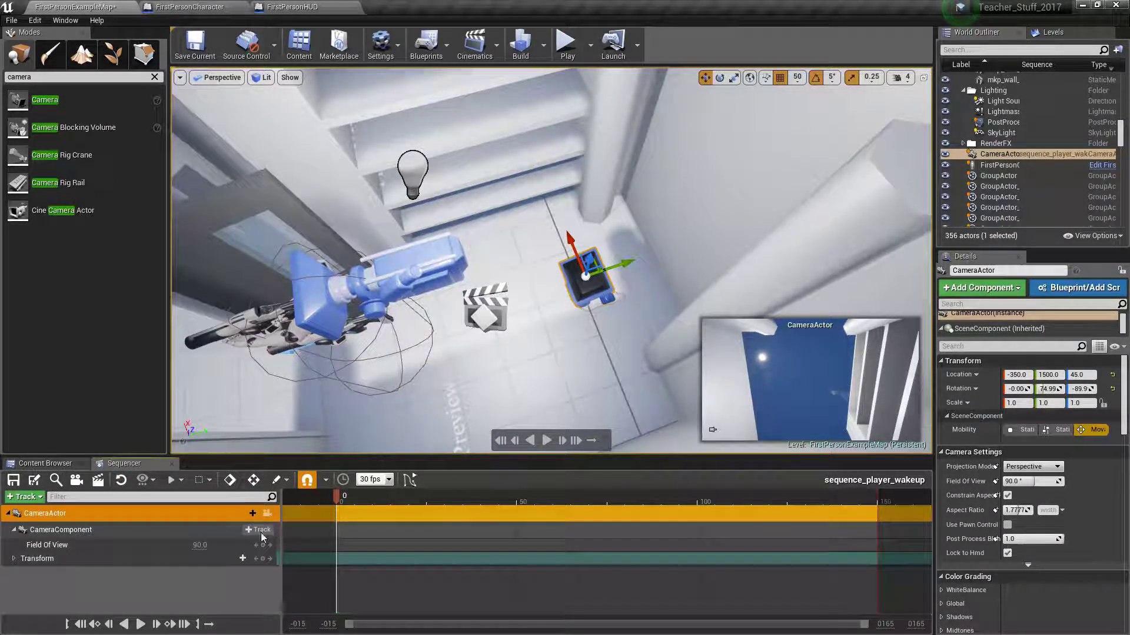
Step: Collapse the CameraActor track and add a Camera Cut Track to the sequence
{"action": "mouse_move", "coordinate": [338, 500]}
{"action": "left_mouse_down"}
{"action": "mouse_move", "coordinate": [429, 496]}
{"action": "mouse_move", "coordinate": [338, 500]}
{"action": "left_mouse_up"}
{"action": "left_click", "coordinate": [8, 513]}
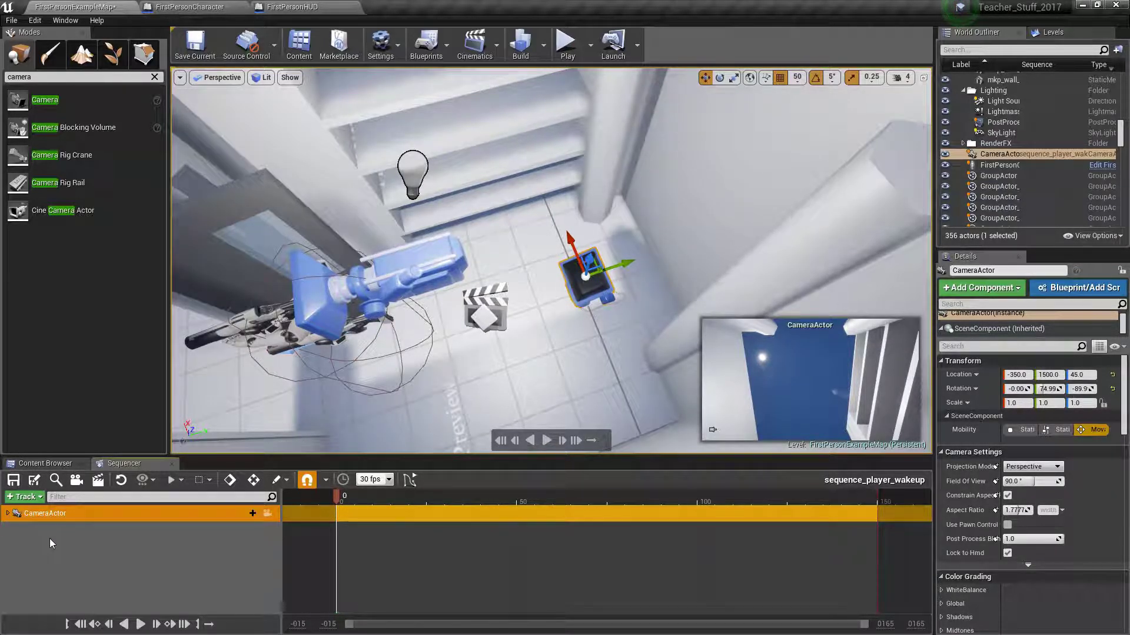
{"action": "left_click", "coordinate": [50, 540]}
{"action": "left_click", "coordinate": [26, 497]}
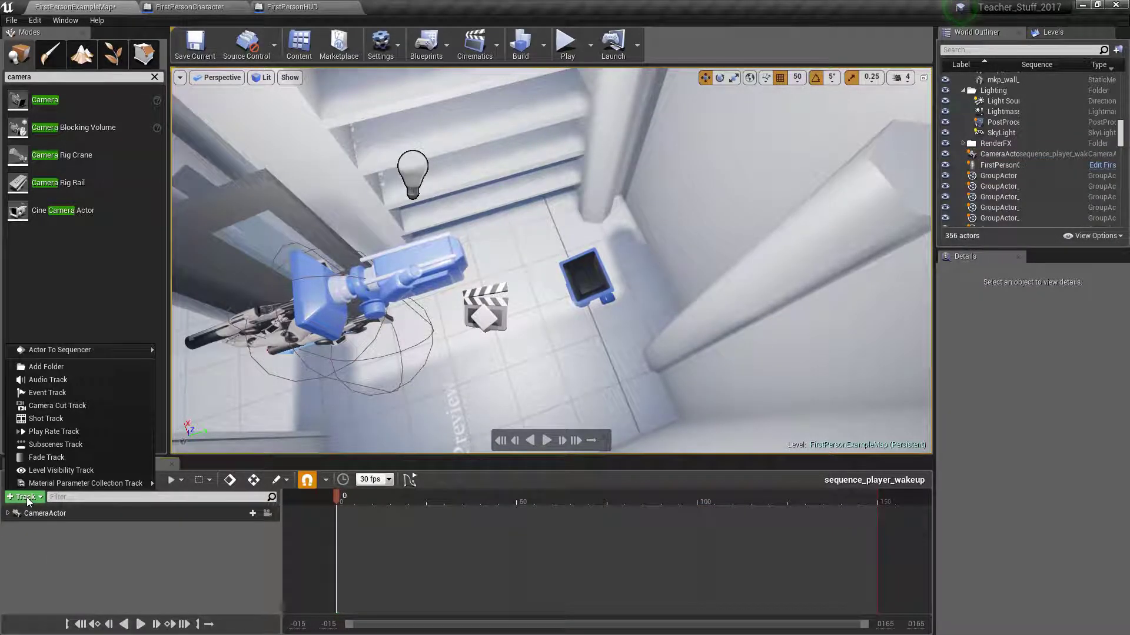
{"action": "left_click", "coordinate": [50, 405]}
{"action": "left_click", "coordinate": [83, 510]}
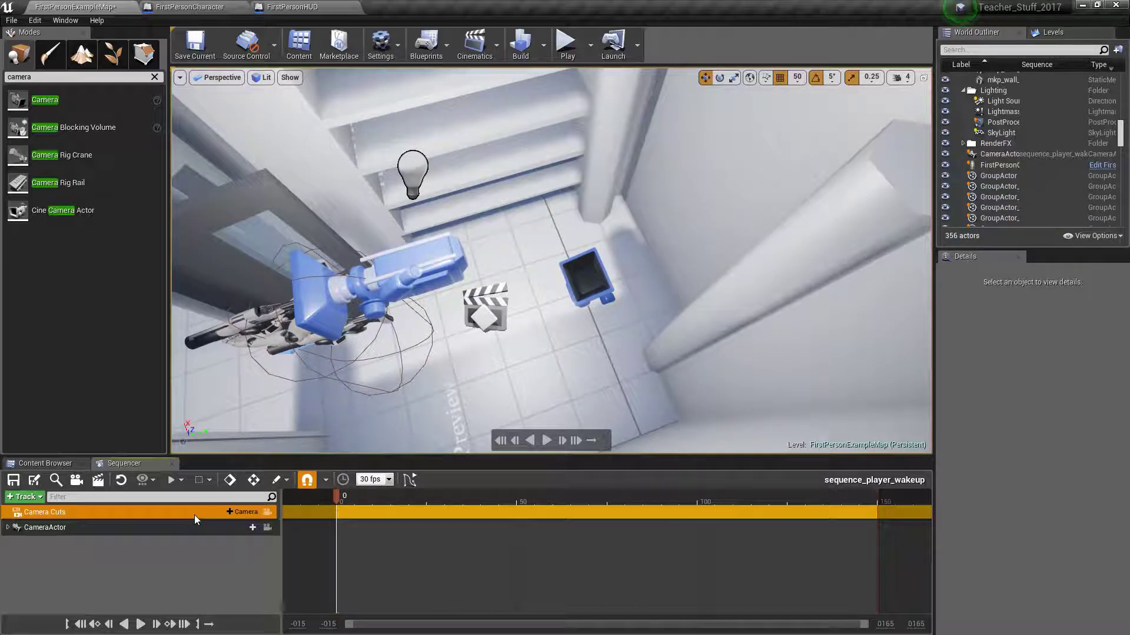
Step: Assign the CameraActor as the camera of the Camera Cuts track
{"action": "left_click", "coordinate": [244, 511]}
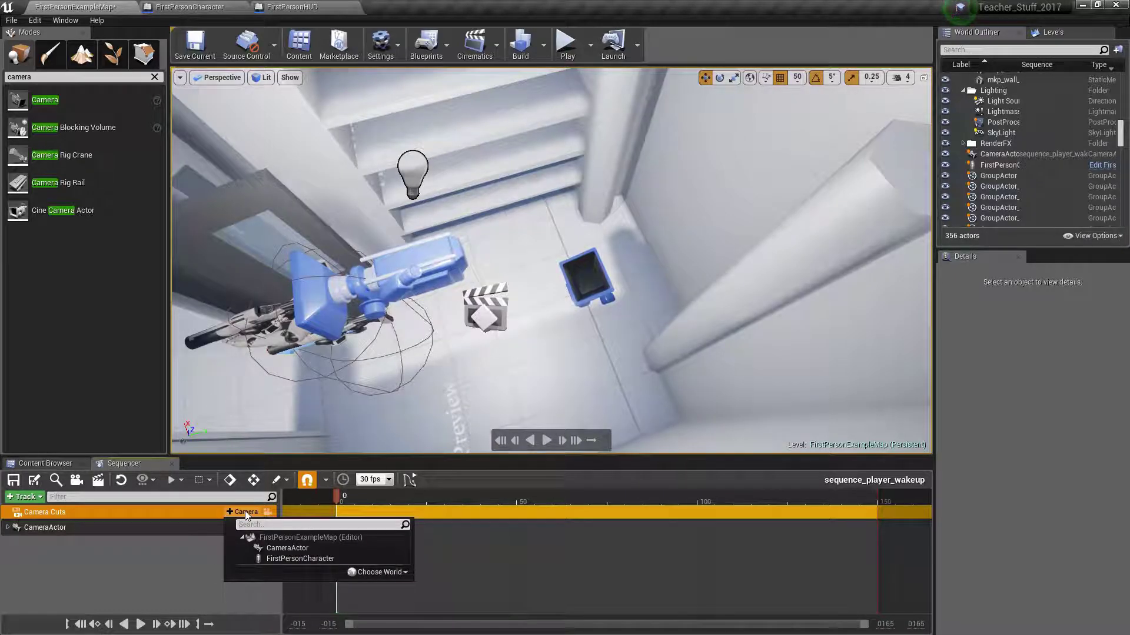
{"action": "left_click", "coordinate": [291, 550]}
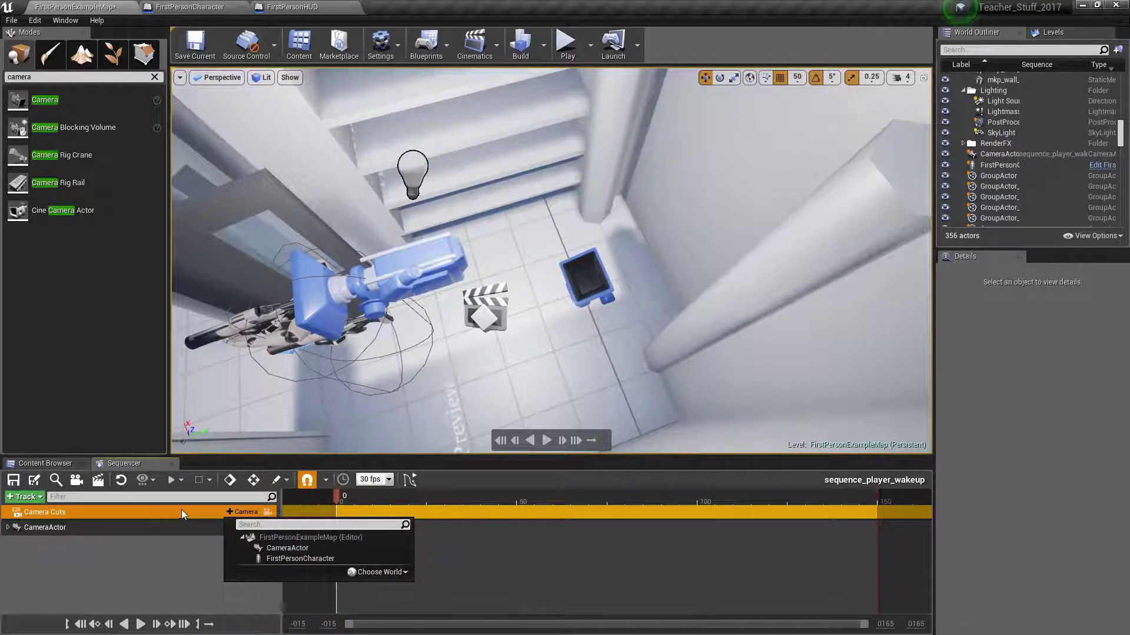
{"action": "left_click", "coordinate": [235, 512]}
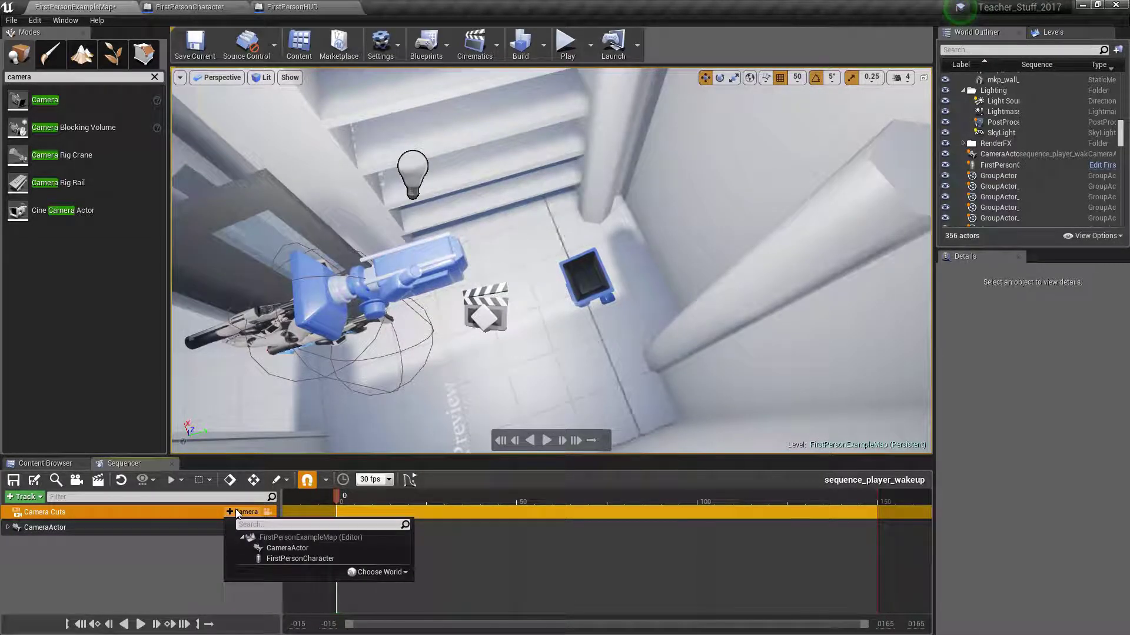
{"action": "left_click", "coordinate": [286, 548]}
Step: Scrub the sequence to about frame 40 and back to the start, and select the CameraActor in the level
{"action": "left_click_drag", "start_coordinate": [341, 504], "coordinate": [483, 500]}
{"action": "left_click", "coordinate": [590, 282]}
{"action": "left_click_drag", "start_coordinate": [590, 281], "coordinate": [594, 259]}
{"action": "left_click_drag", "start_coordinate": [492, 503], "coordinate": [338, 497]}
{"action": "left_click_drag", "start_coordinate": [596, 234], "coordinate": [593, 255]}
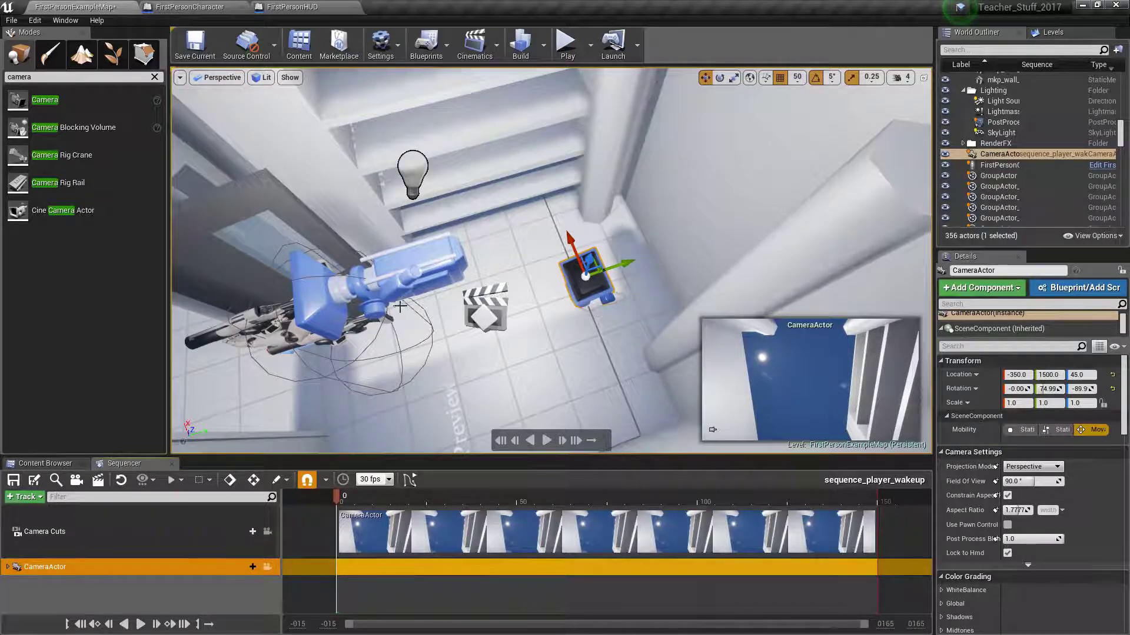
Step: Play-test the level to check whether the wake-up sequence runs at start, and stop the session
{"action": "right_click_drag", "start_coordinate": [400, 306], "coordinate": [368, 289]}
{"action": "key", "text": "w"}
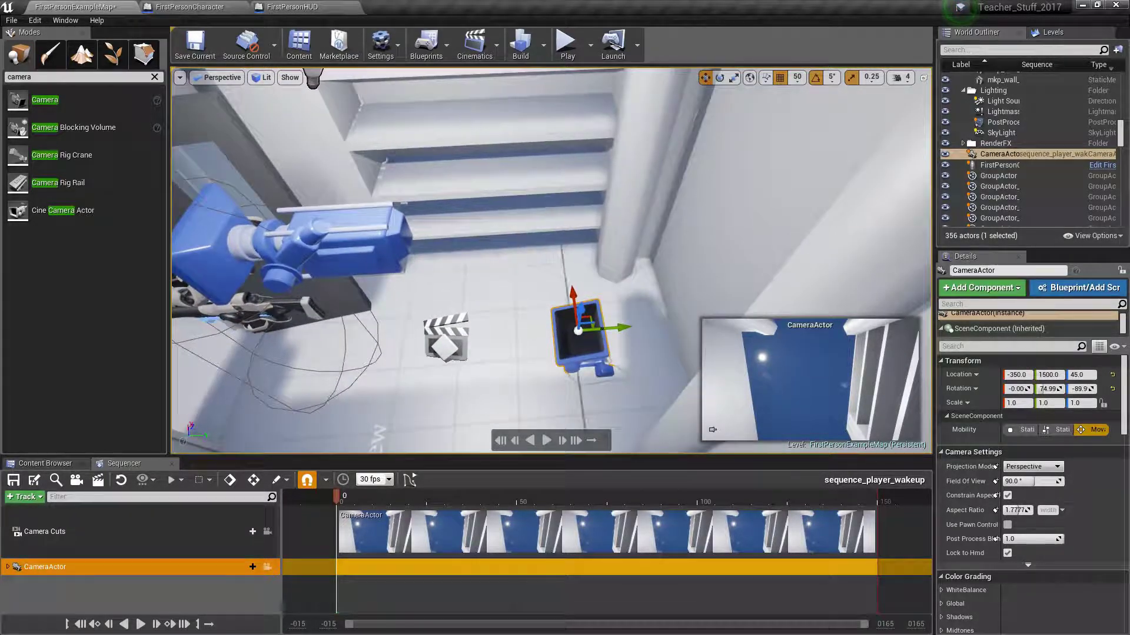
{"action": "left_click_drag", "start_coordinate": [399, 247], "coordinate": [400, 232]}
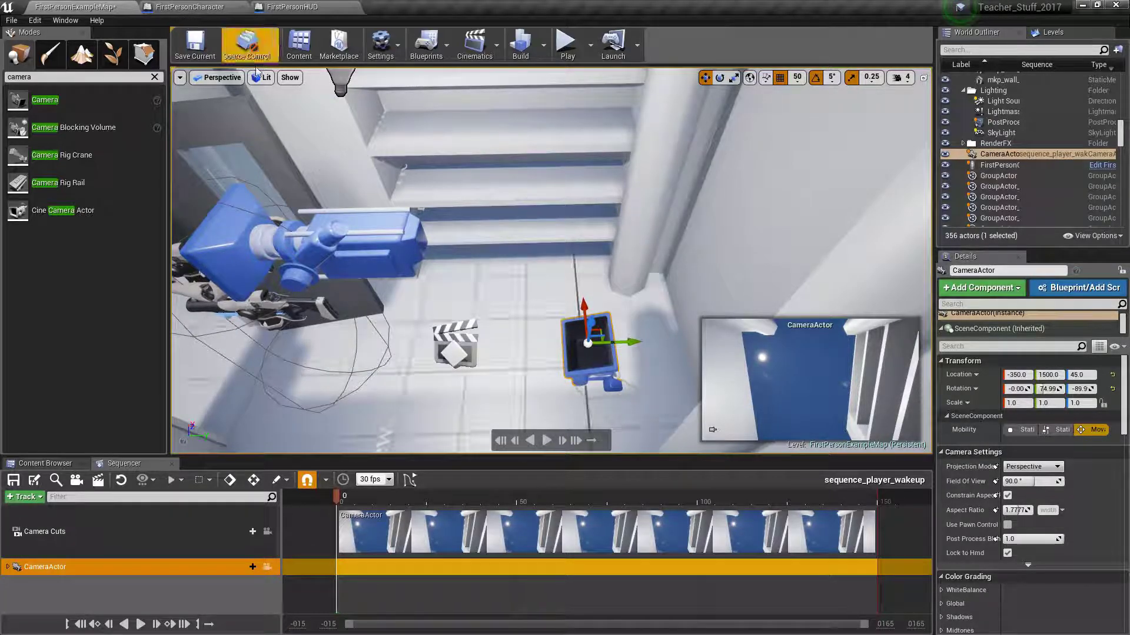
{"action": "mouse_move", "coordinate": [473, 305]}
{"action": "right_mouse_down"}
{"action": "mouse_move", "coordinate": [474, 288]}
{"action": "mouse_move", "coordinate": [507, 304]}
{"action": "mouse_move", "coordinate": [493, 301]}
{"action": "right_mouse_up"}
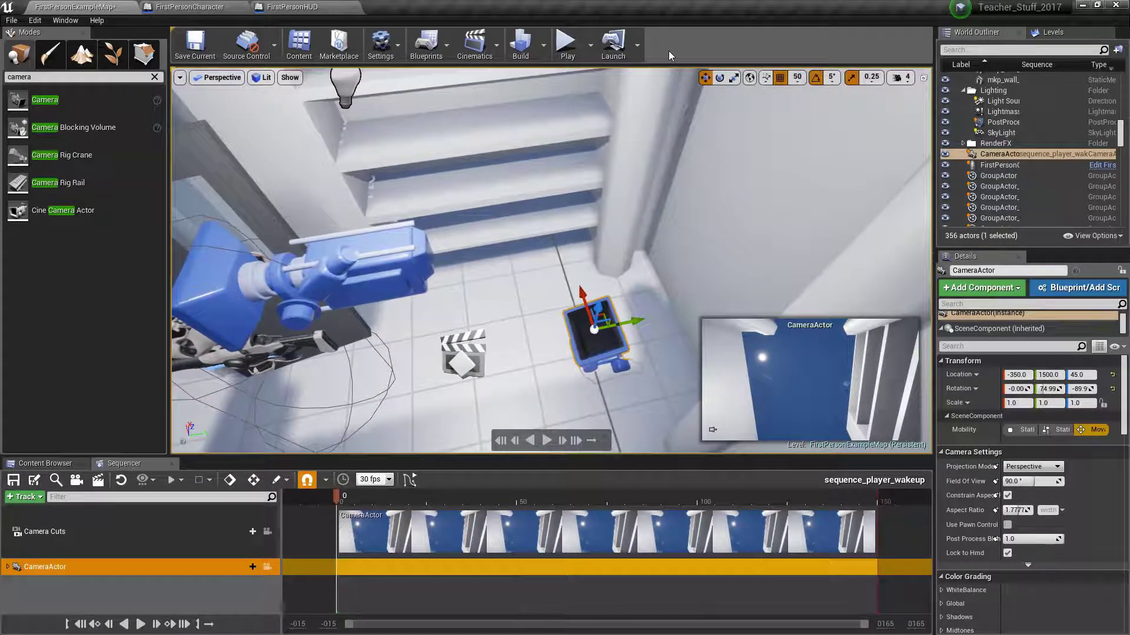
{"action": "left_click", "coordinate": [568, 41]}
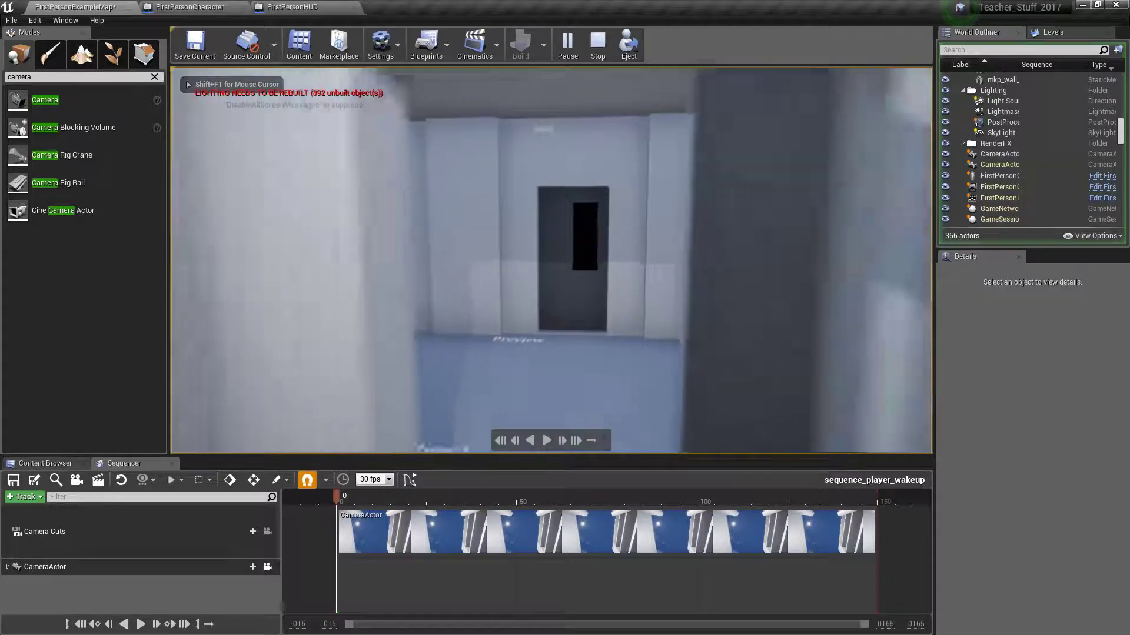
{"action": "key", "text": "Escape"}
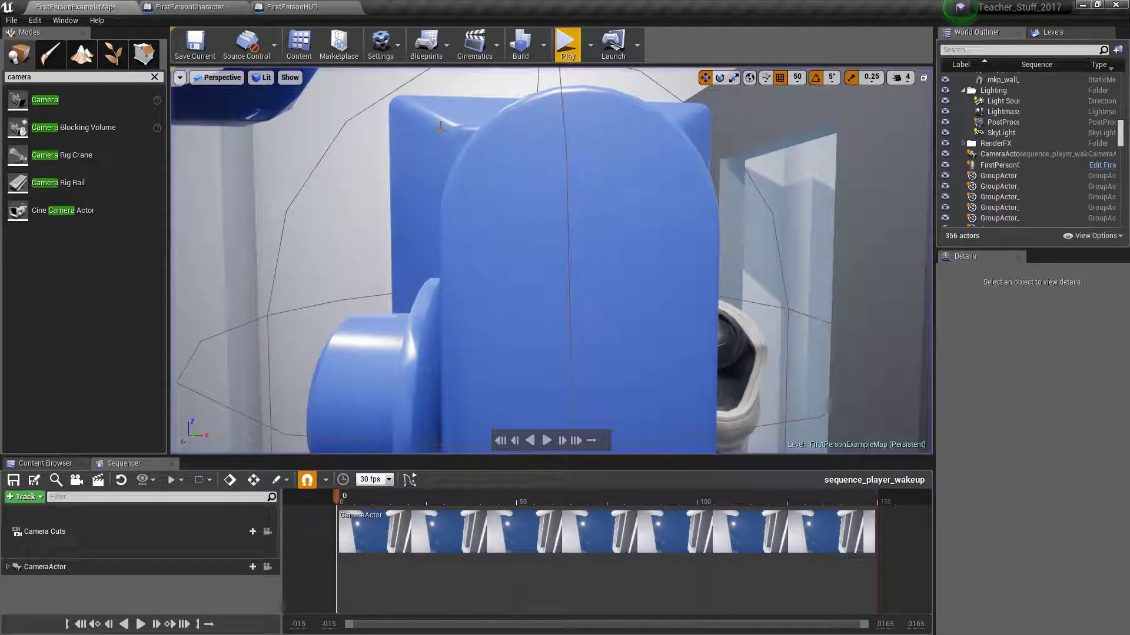
Step: Return to the start room and select the sequence_player_wakeup actor in the level
{"action": "key", "text": "s"}
{"action": "right_click_drag", "start_coordinate": [440, 128], "coordinate": [559, 212]}
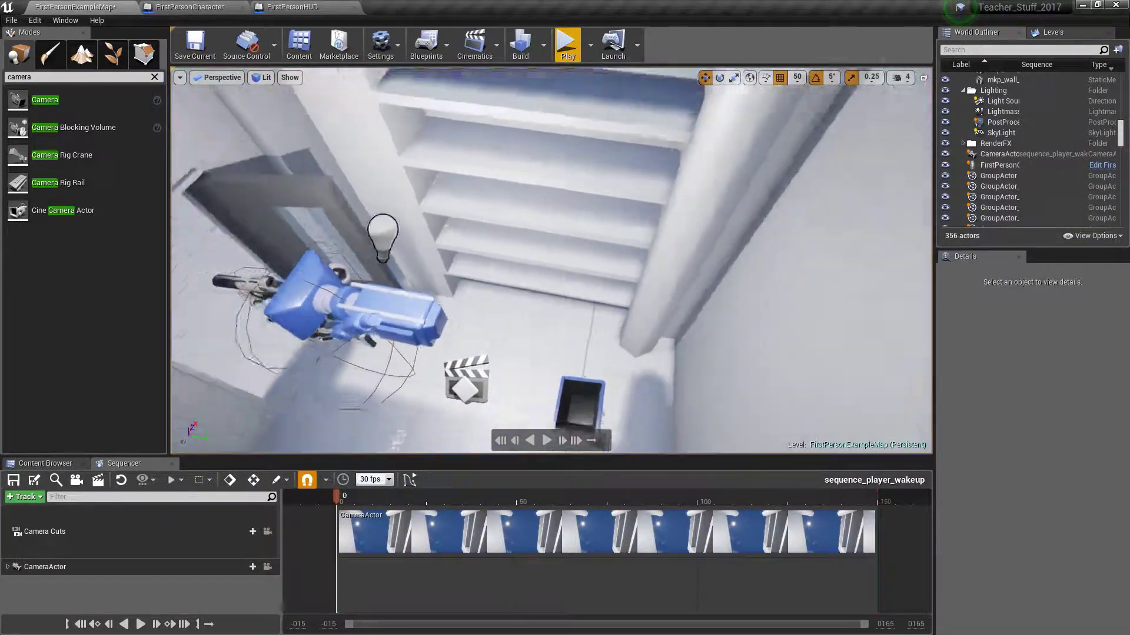
{"action": "right_click_drag", "start_coordinate": [440, 182], "coordinate": [440, 197]}
{"action": "left_click", "coordinate": [475, 271]}
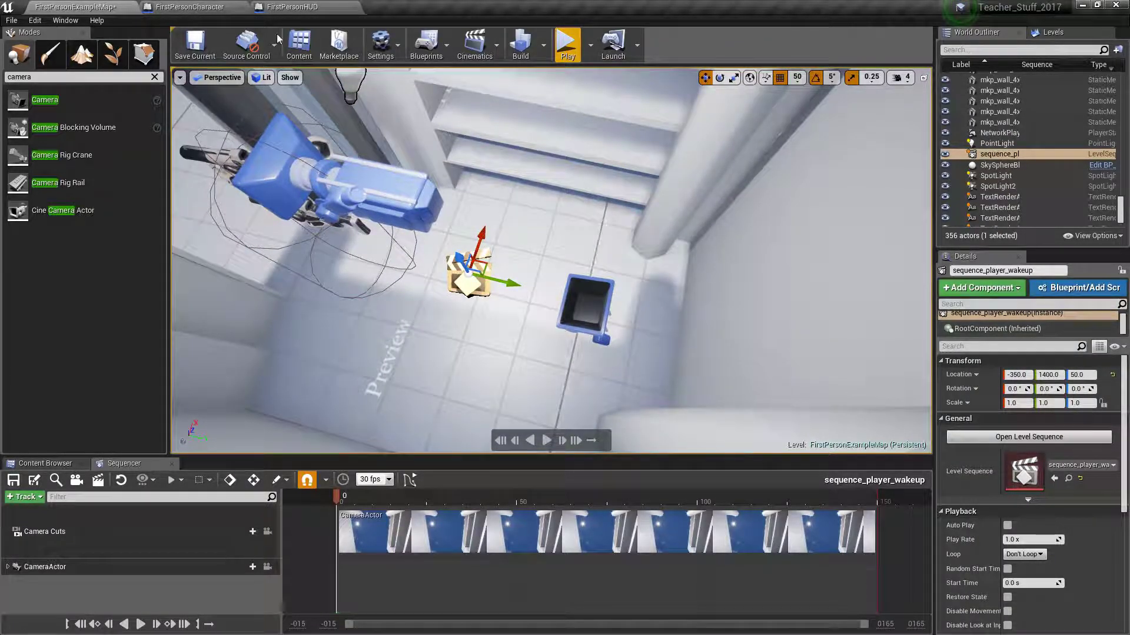
Step: Close the FirstPersonCharacter and FirstPersonHUD editors and open the Level Blueprint
{"action": "left_click", "coordinate": [241, 7]}
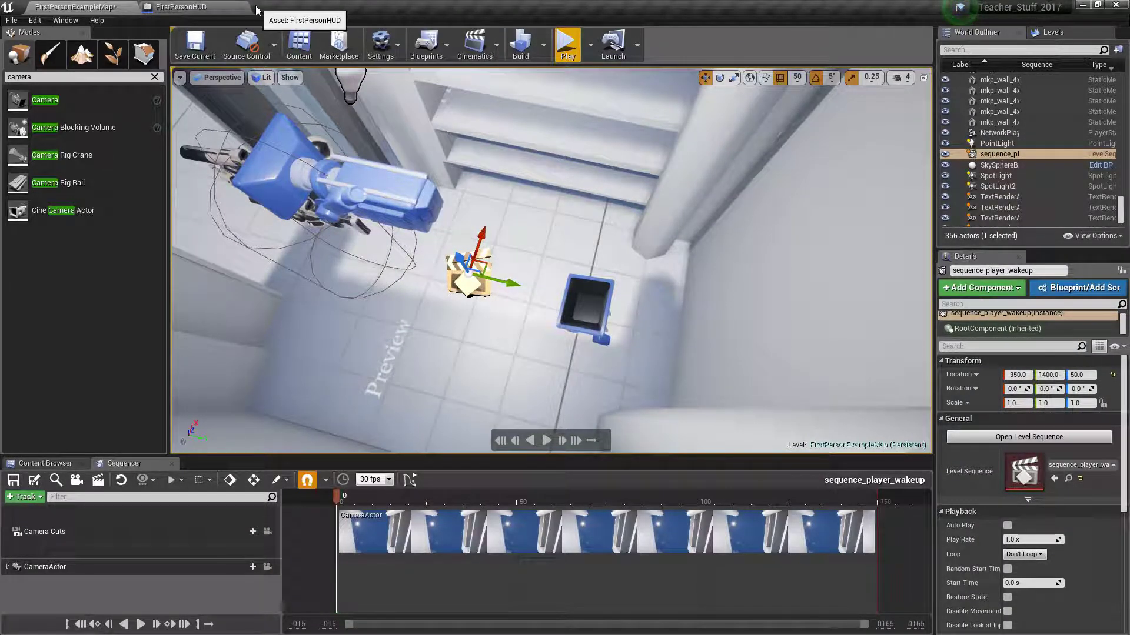
{"action": "left_click", "coordinate": [241, 7]}
{"action": "left_click", "coordinate": [437, 54]}
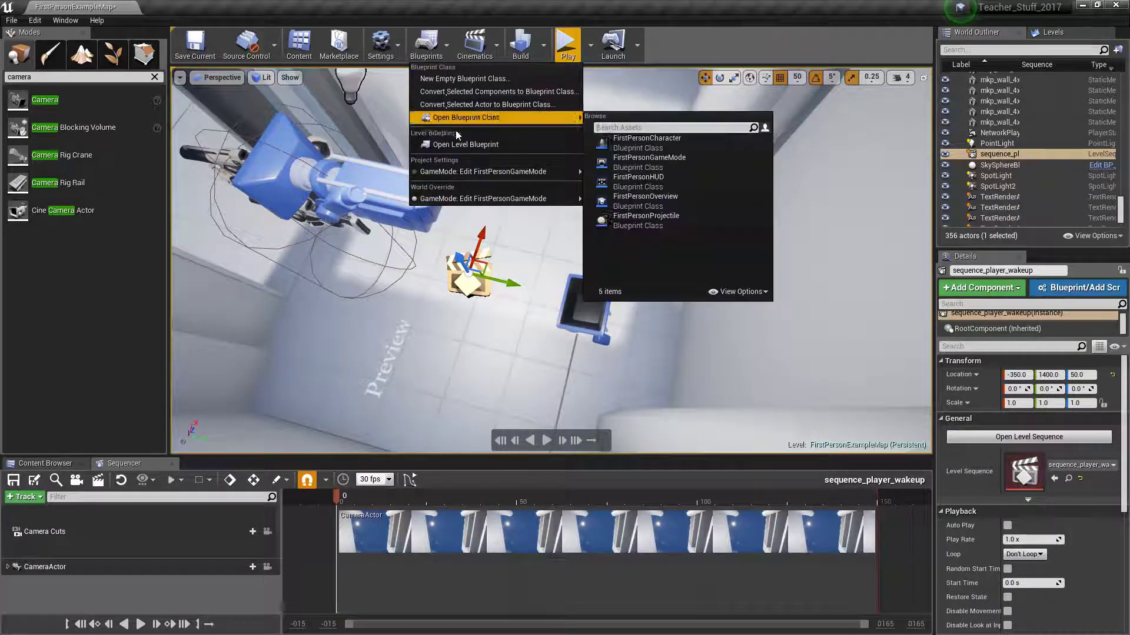
{"action": "left_click", "coordinate": [457, 146]}
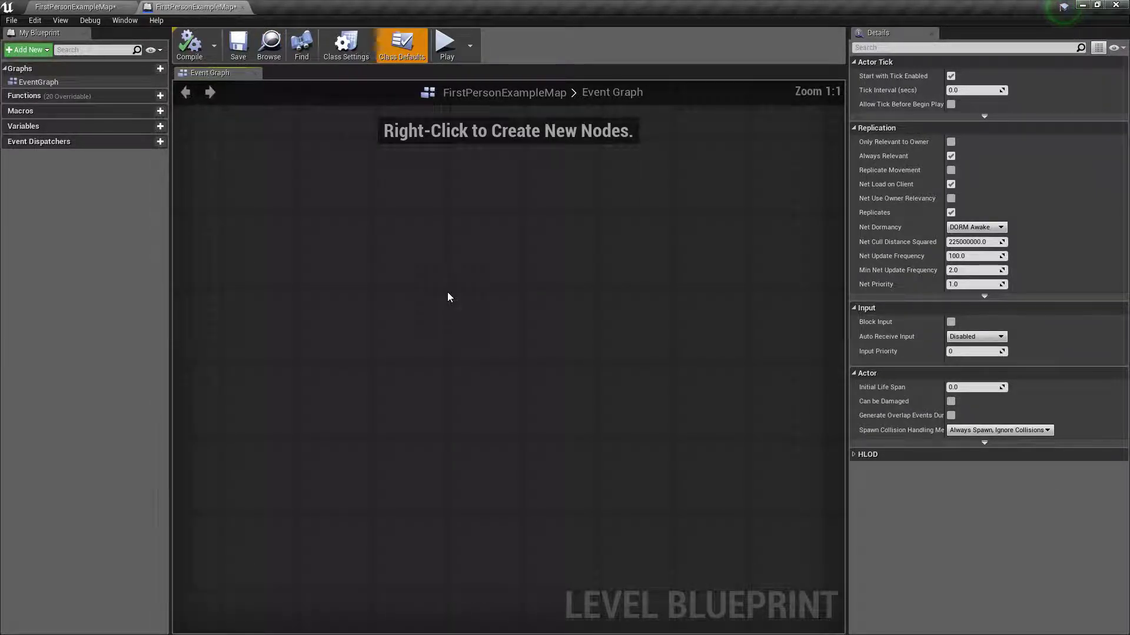
Step: Look at the levels list of the map and return to the Level Blueprint's Event Graph
{"action": "right_click_drag", "start_coordinate": [447, 297], "coordinate": [486, 311]}
{"action": "right_click", "coordinate": [450, 265]}
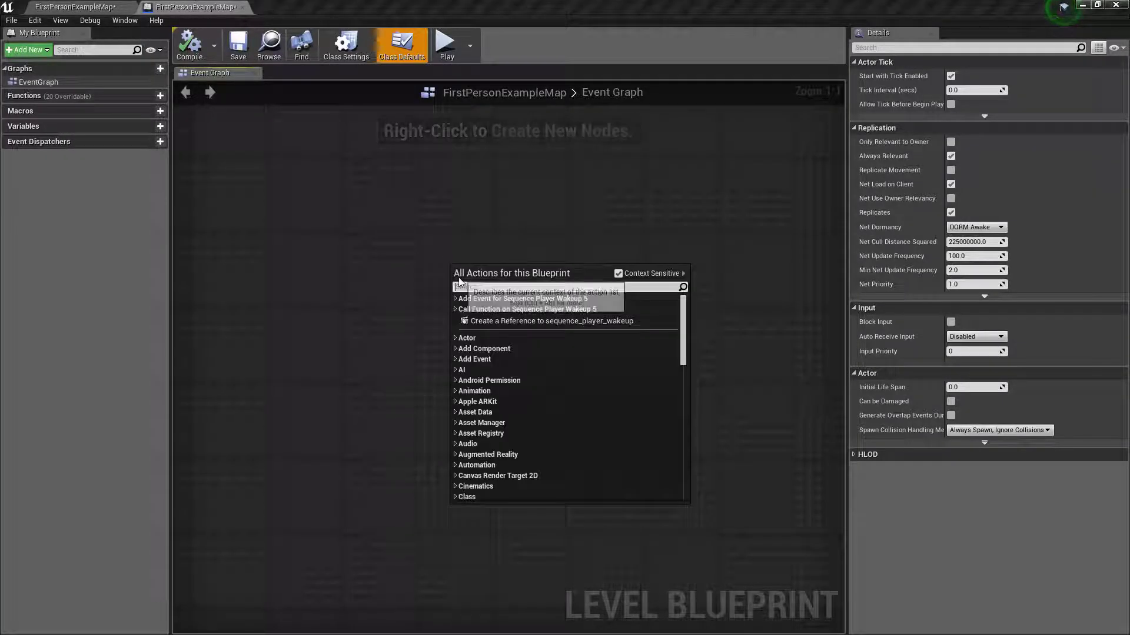
{"action": "left_click", "coordinate": [136, 6]}
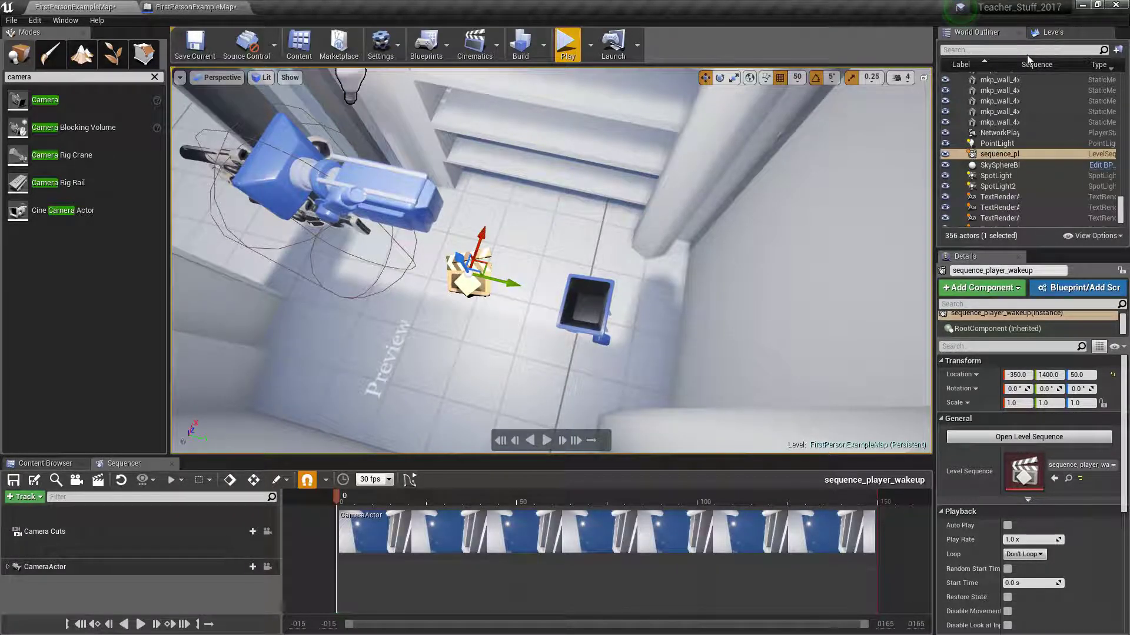
{"action": "left_click", "coordinate": [1053, 34]}
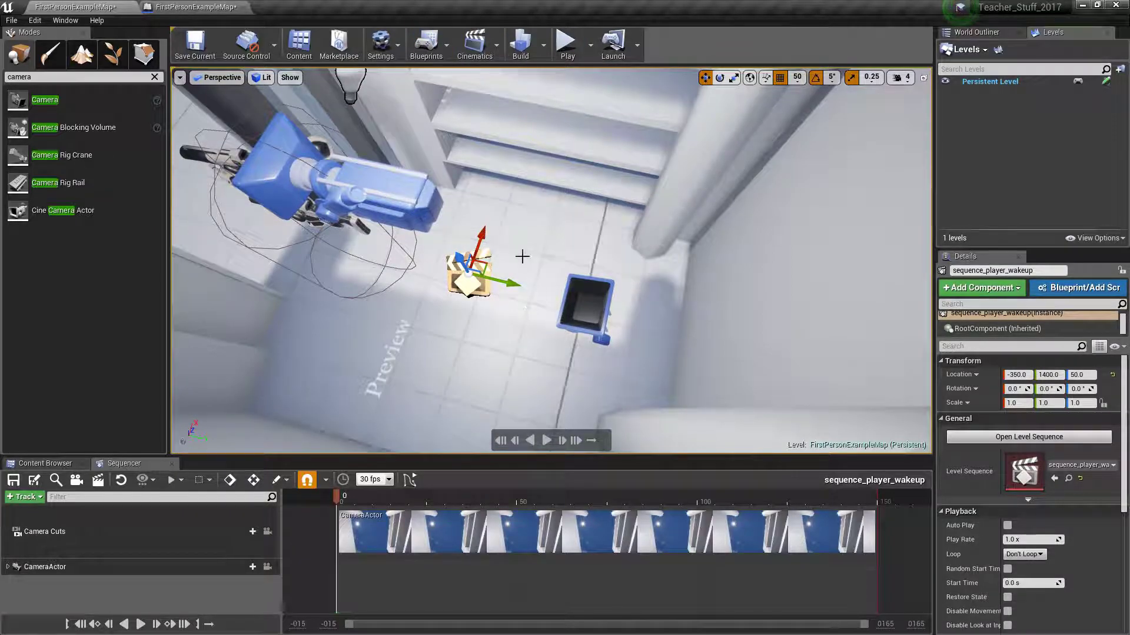
{"action": "left_click", "coordinate": [175, 6]}
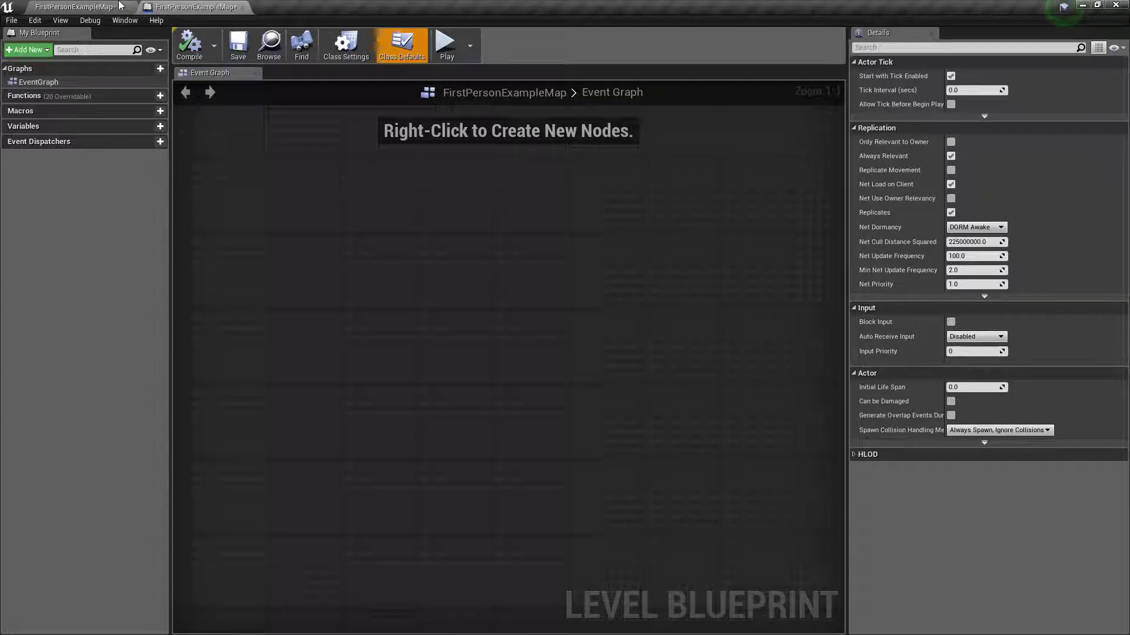
{"action": "left_click", "coordinate": [119, 6]}
{"action": "left_click", "coordinate": [196, 6]}
Step: Create a reference to sequence_player_wakeup in the Event Graph and add a Play (SequencePlayer) node from it
{"action": "right_click", "coordinate": [436, 262]}
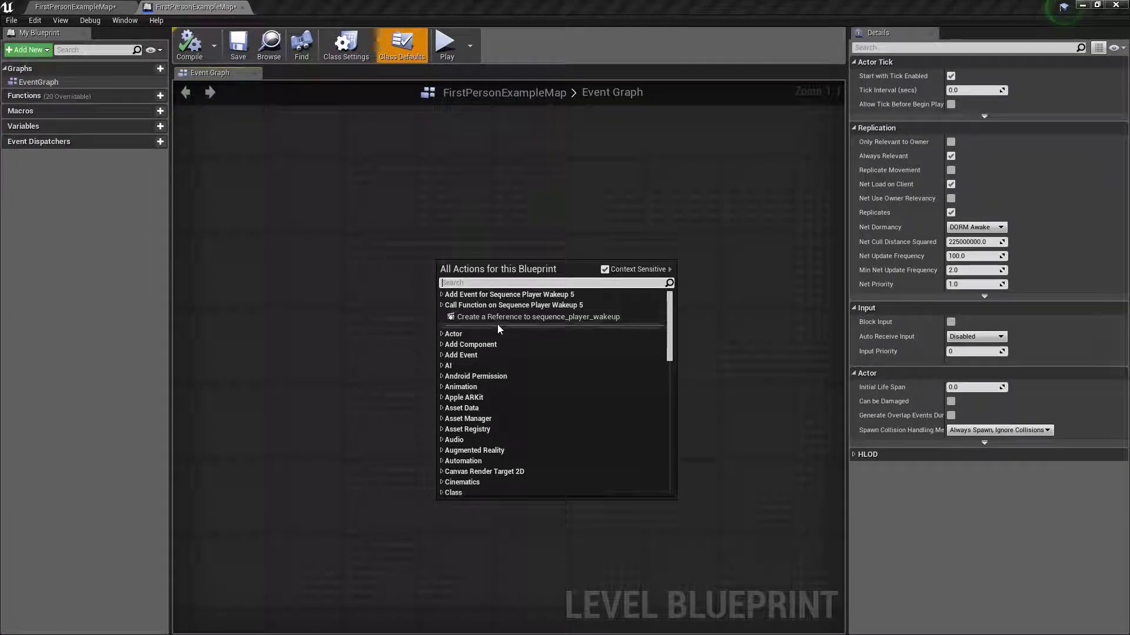
{"action": "left_click", "coordinate": [499, 319]}
{"action": "left_click_drag", "start_coordinate": [525, 281], "coordinate": [573, 311]}
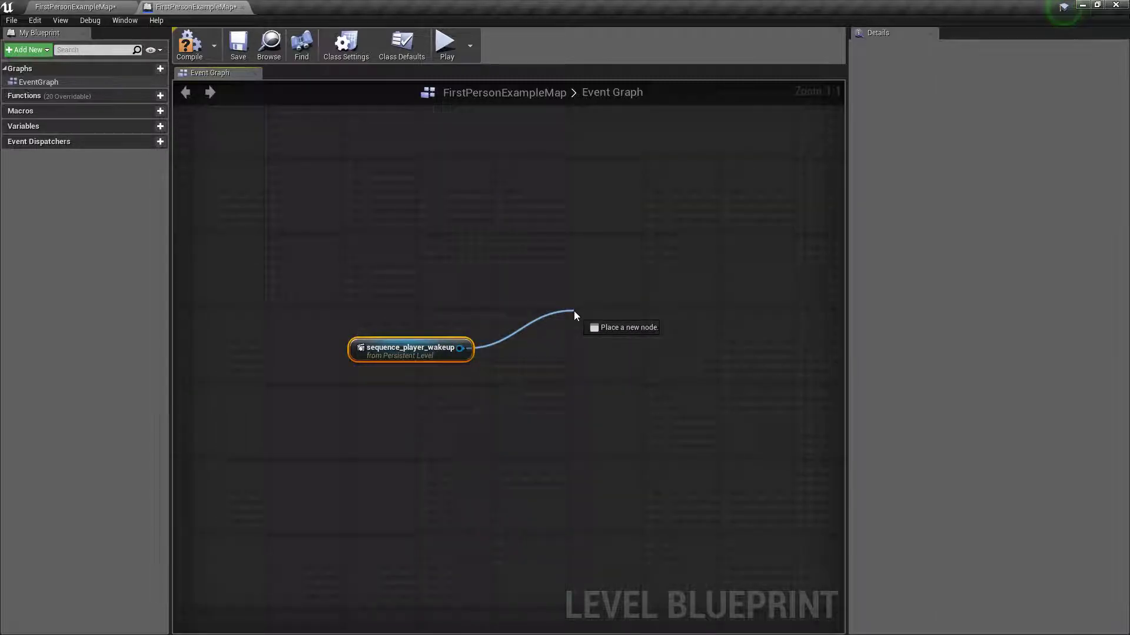
{"action": "type", "text": "play"}
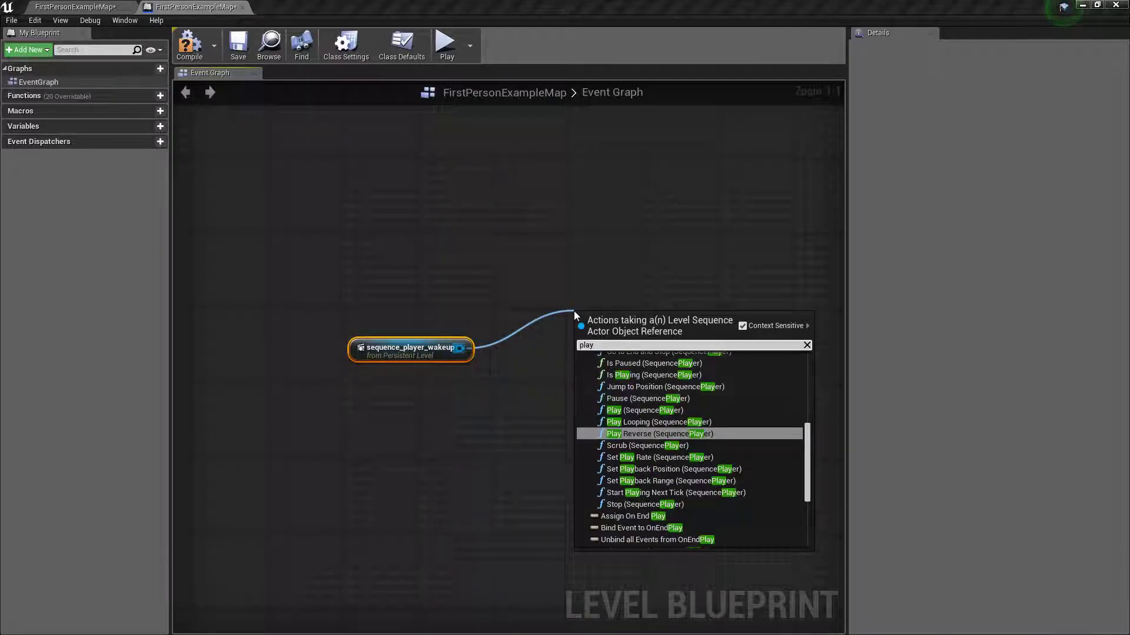
{"action": "left_click", "coordinate": [645, 411]}
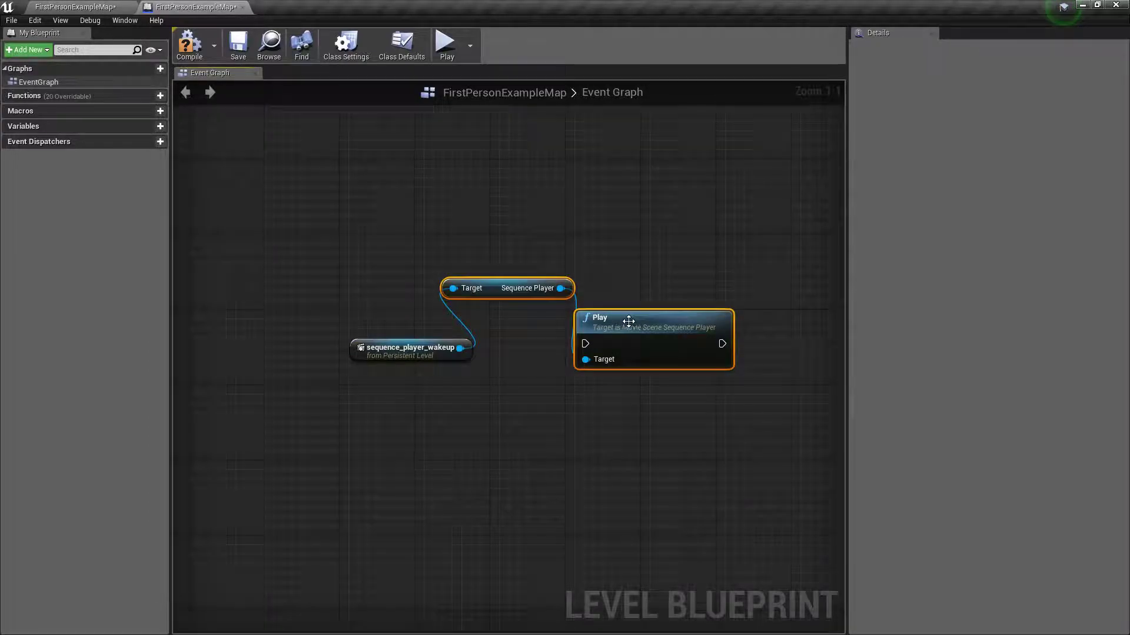
Step: Arrange the sequence reference, Sequence Player and Play nodes compactly, and compile the Level Blueprint
{"action": "left_click_drag", "start_coordinate": [629, 322], "coordinate": [561, 309]}
{"action": "left_click", "coordinate": [533, 407]}
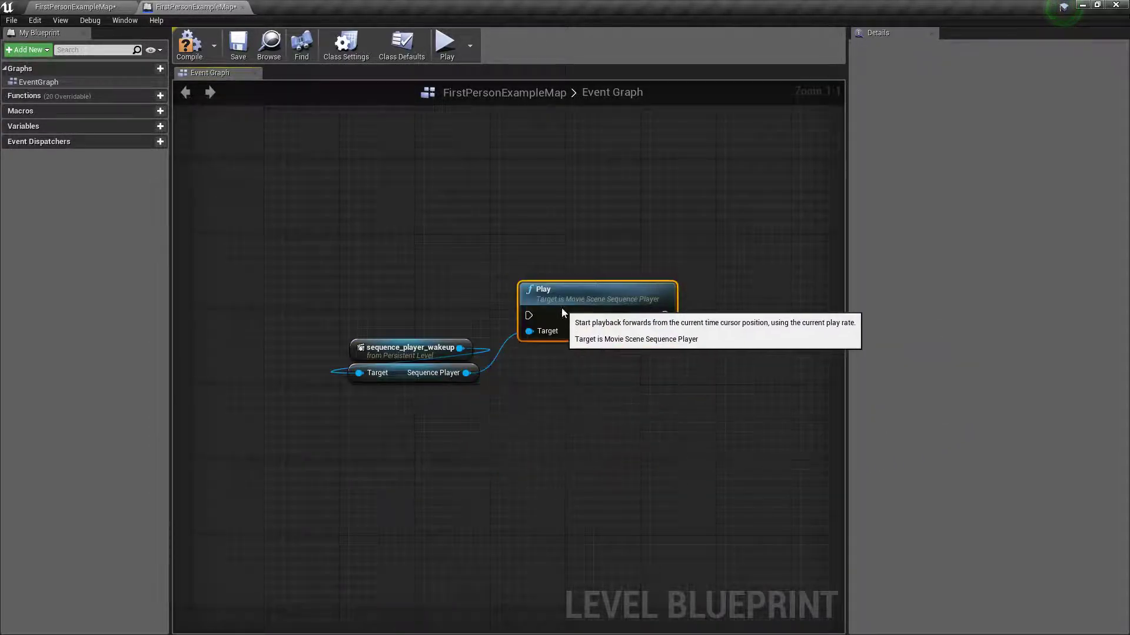
{"action": "left_click_drag", "start_coordinate": [328, 252], "coordinate": [635, 423]}
{"action": "left_click_drag", "start_coordinate": [571, 305], "coordinate": [609, 333]}
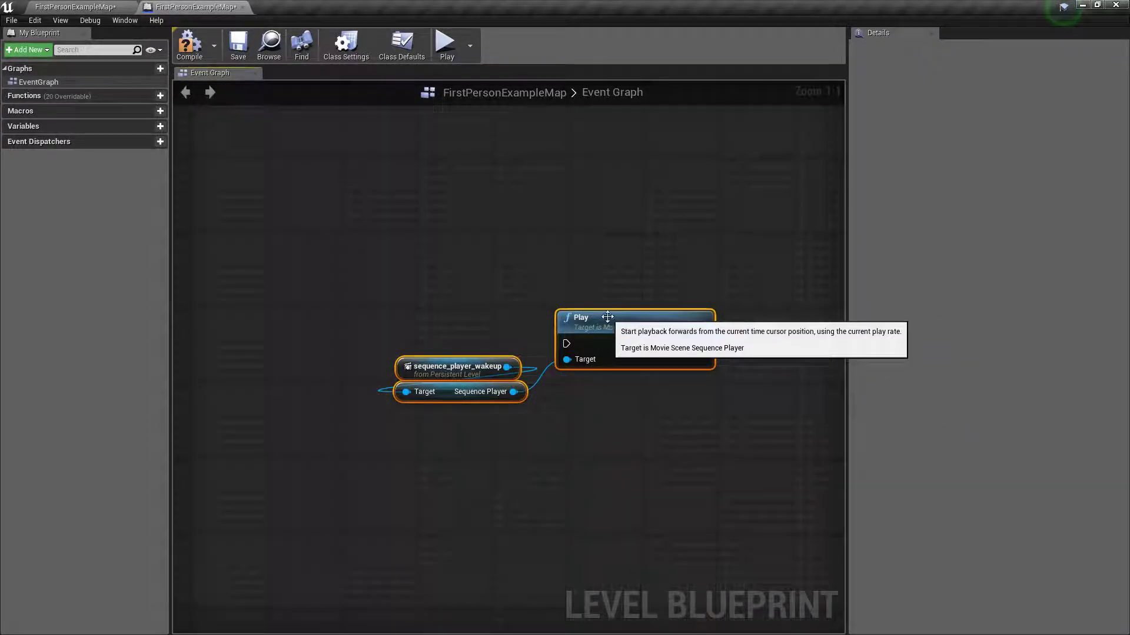
{"action": "left_click", "coordinate": [400, 307]}
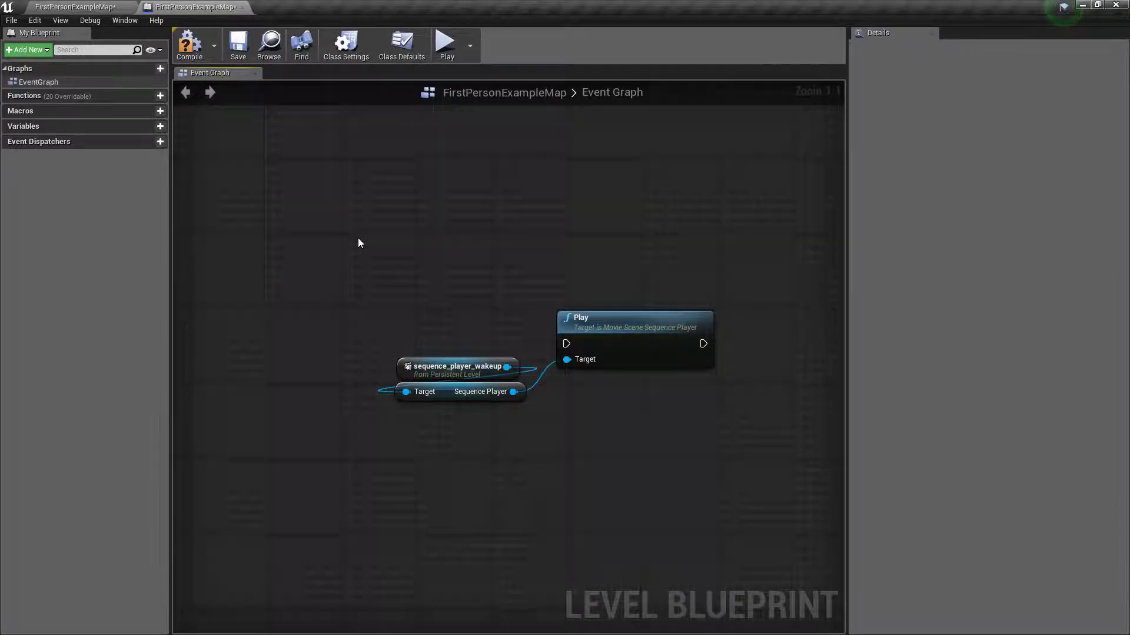
{"action": "left_click", "coordinate": [190, 44]}
Step: Add an Event BeginPlay node and connect its execution output to the Play node
{"action": "right_click", "coordinate": [381, 302]}
{"action": "type", "text": "begin"}
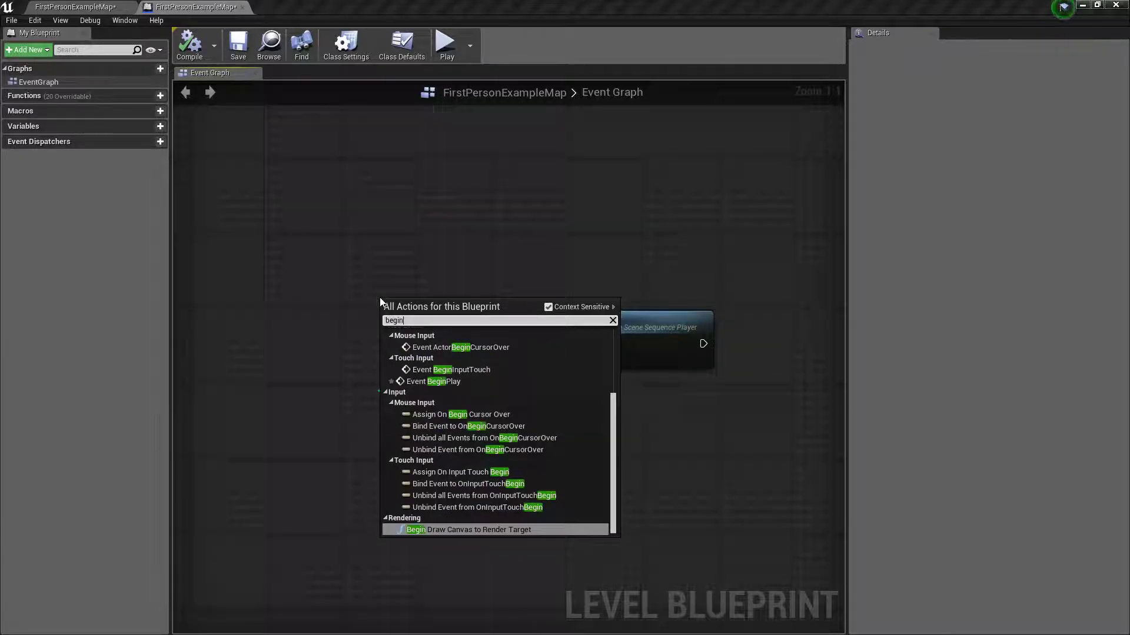
{"action": "left_click", "coordinate": [445, 381]}
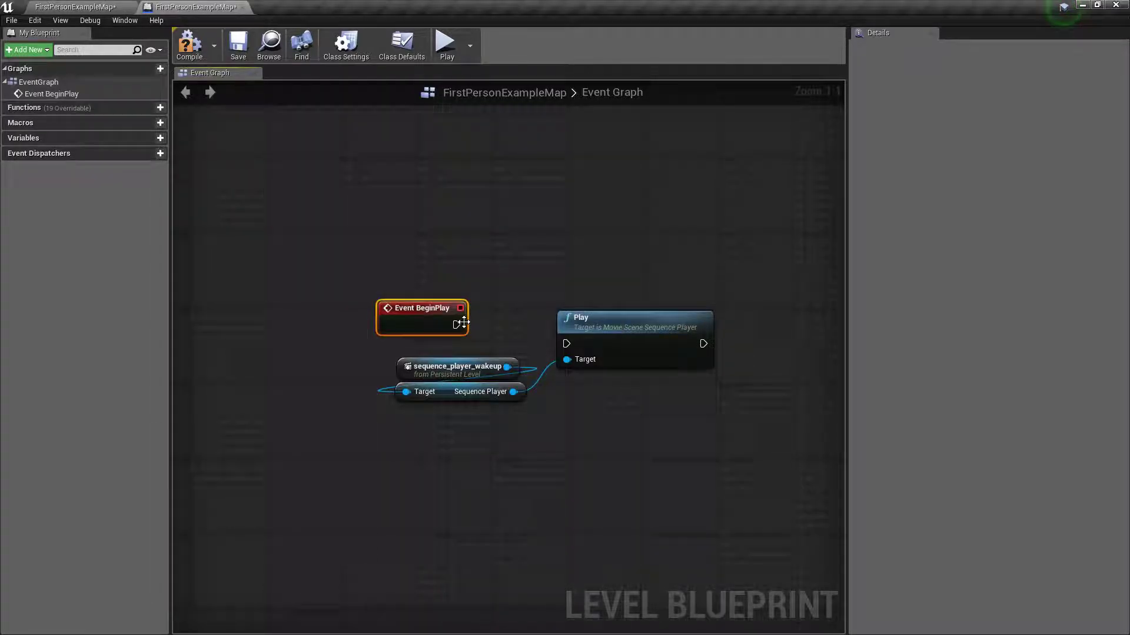
{"action": "left_click_drag", "start_coordinate": [455, 326], "coordinate": [566, 343]}
Step: Tidy the BeginPlay node and the whole node group, and compile and save the Level Blueprint
{"action": "left_click_drag", "start_coordinate": [425, 312], "coordinate": [453, 322]}
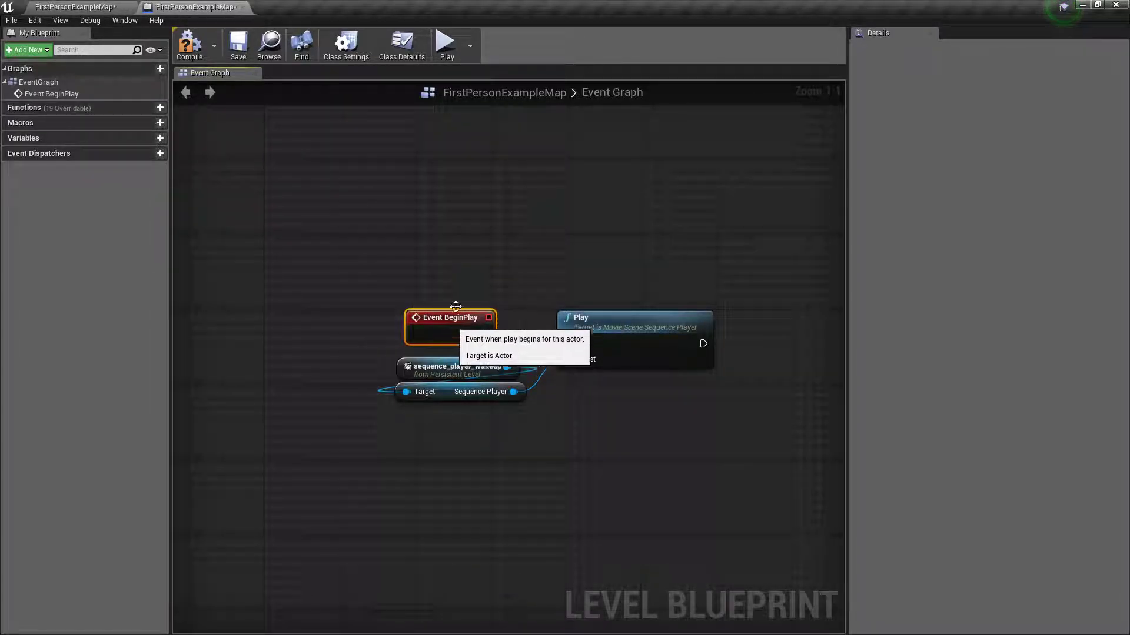
{"action": "left_click_drag", "start_coordinate": [306, 240], "coordinate": [699, 455]}
{"action": "left_click_drag", "start_coordinate": [630, 329], "coordinate": [620, 328]}
{"action": "left_click", "coordinate": [495, 233]}
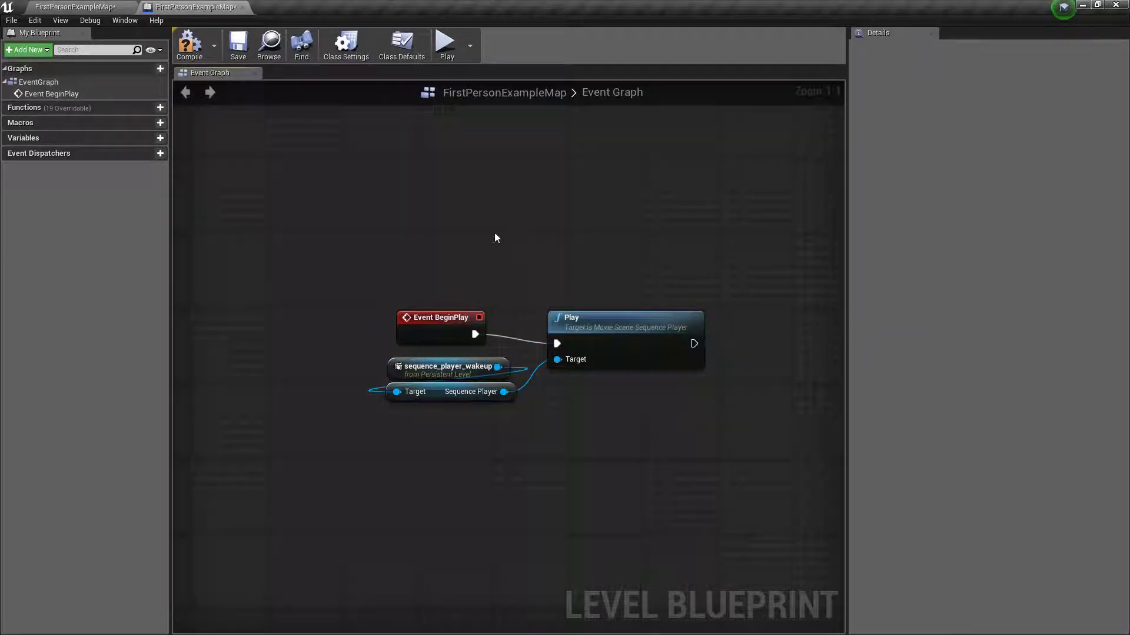
{"action": "left_click", "coordinate": [191, 48]}
{"action": "left_click", "coordinate": [239, 46]}
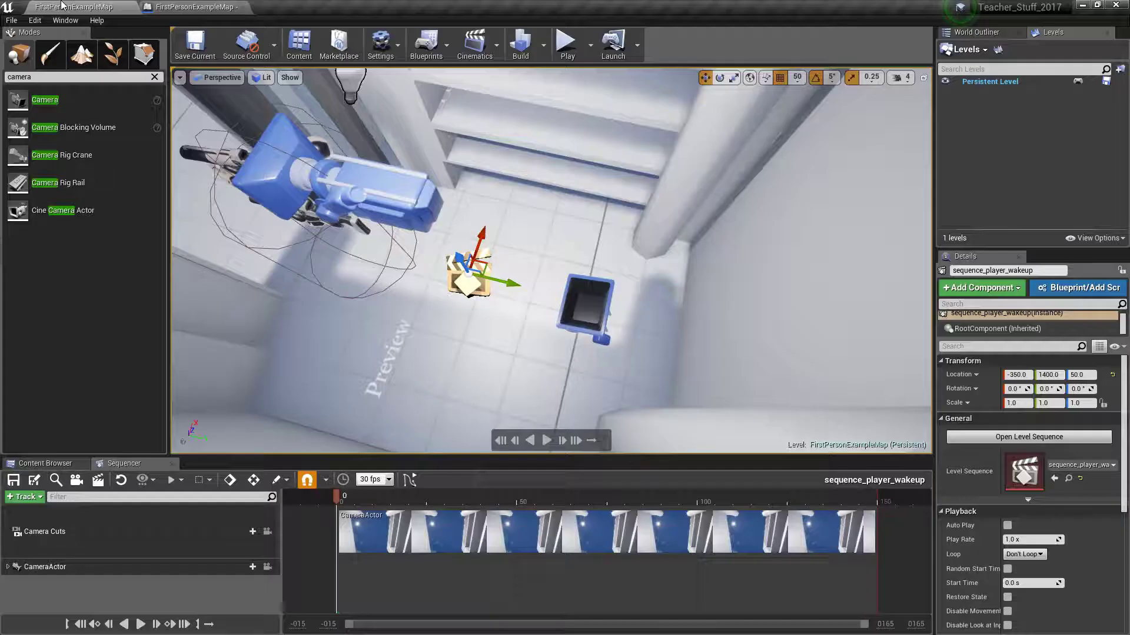
Step: Select the Camera Cuts track in the map's sequence and play-test the level twice to check the wake-up camera
{"action": "left_click", "coordinate": [91, 532]}
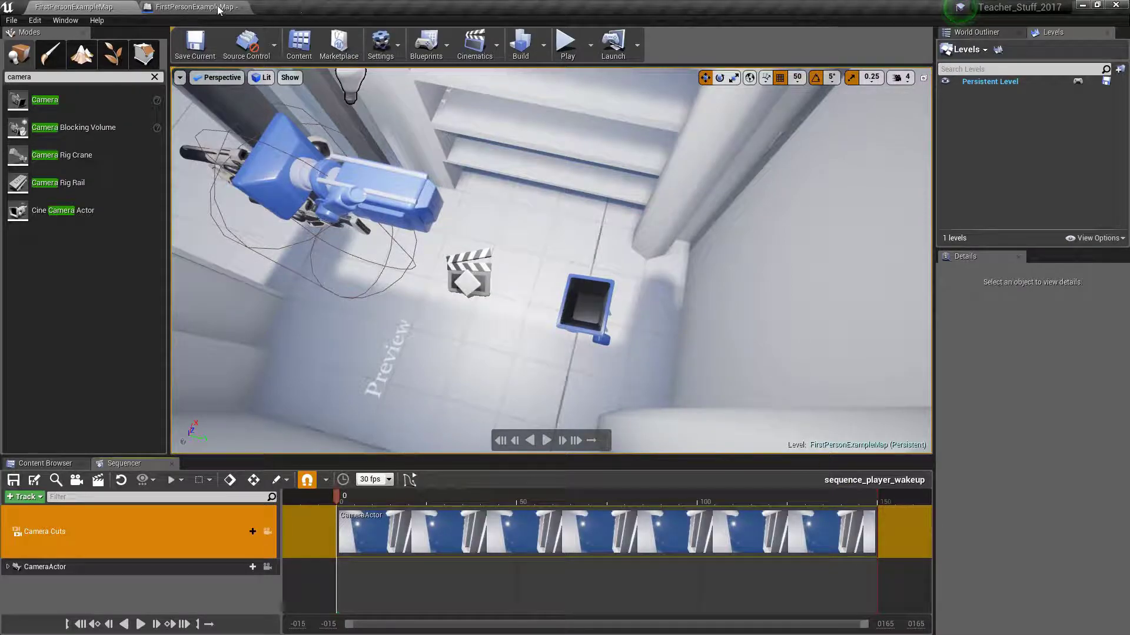
{"action": "left_click", "coordinate": [566, 43]}
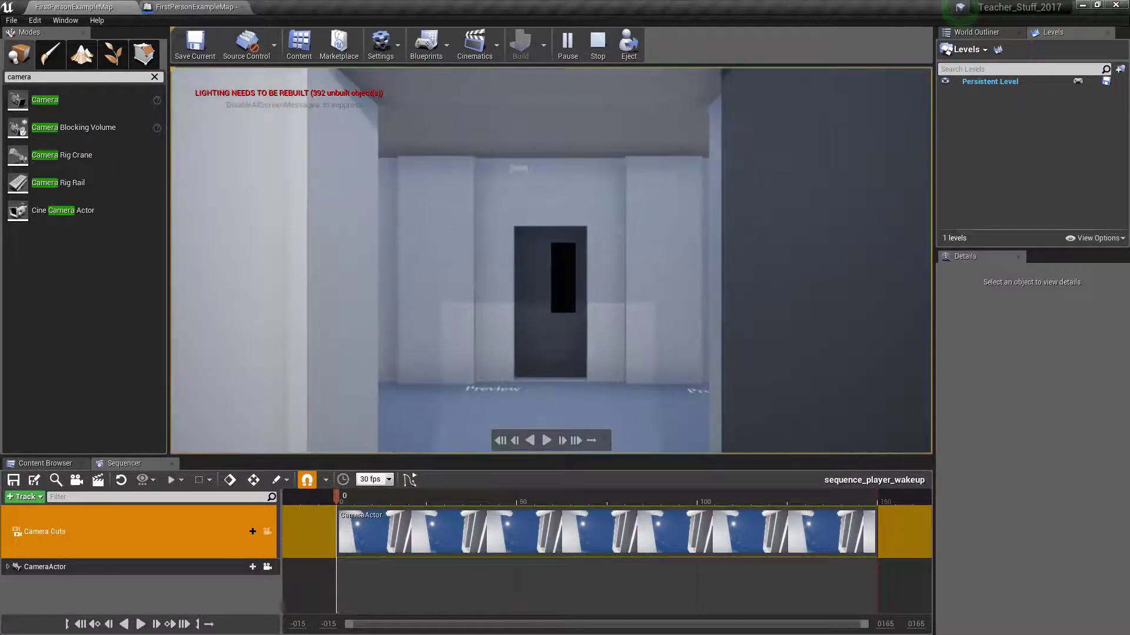
{"action": "key", "text": "Escape"}
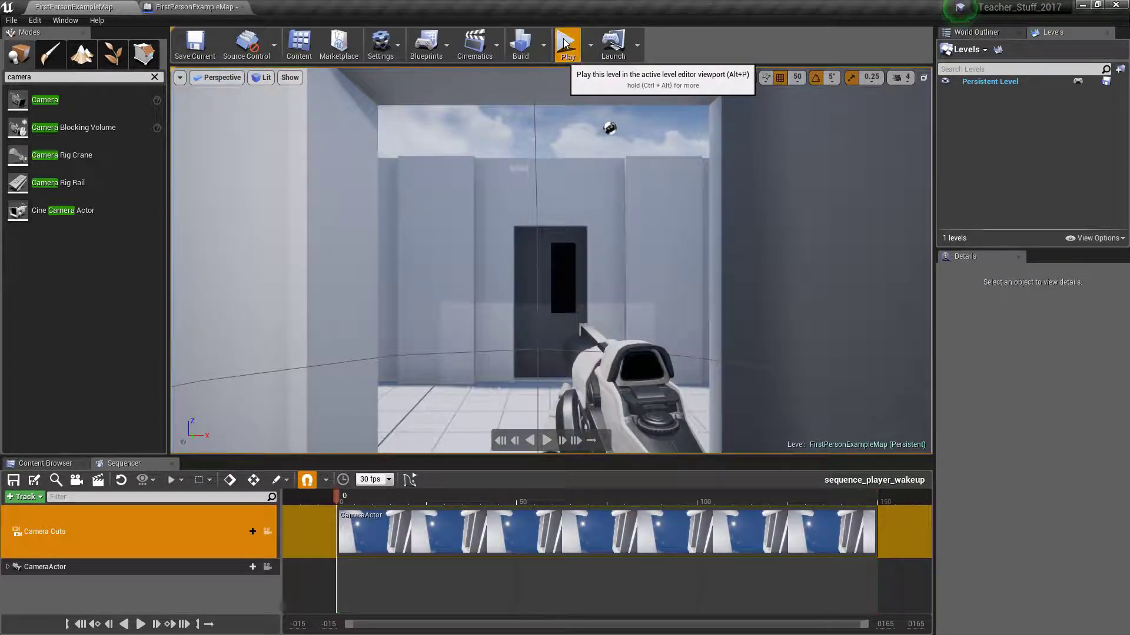
{"action": "left_click", "coordinate": [566, 44]}
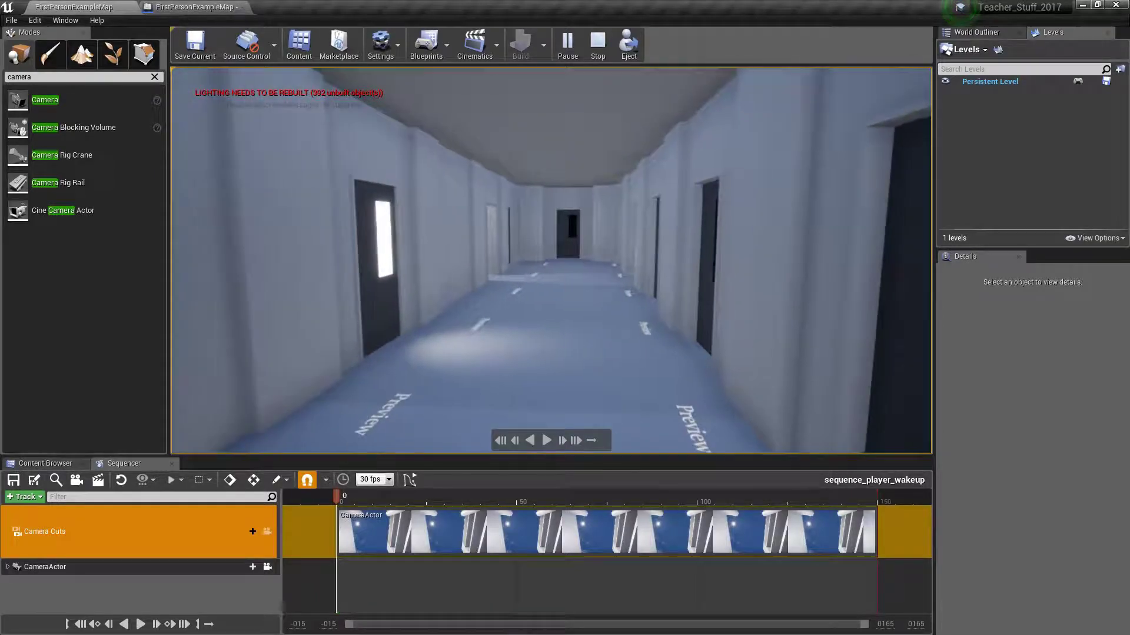
{"action": "key", "text": "Escape"}
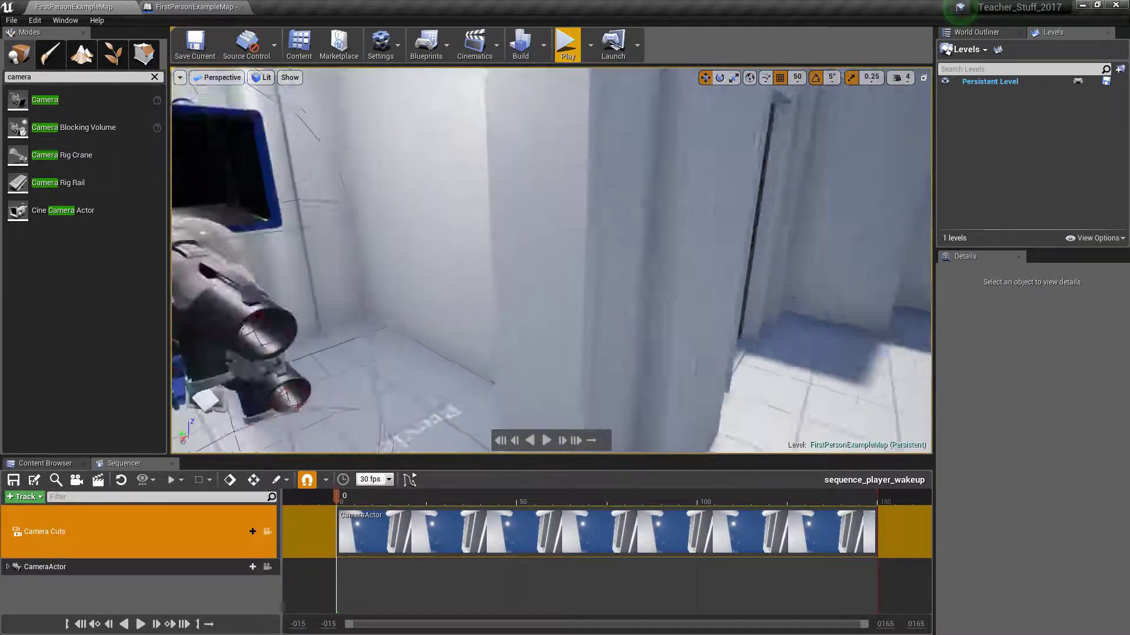
Step: Select the floor-level camera in the level and expand its CameraActor and Transform tracks in the sequence
{"action": "right_click_drag", "start_coordinate": [551, 260], "coordinate": [512, 347]}
{"action": "right_click_drag", "start_coordinate": [671, 361], "coordinate": [671, 362]}
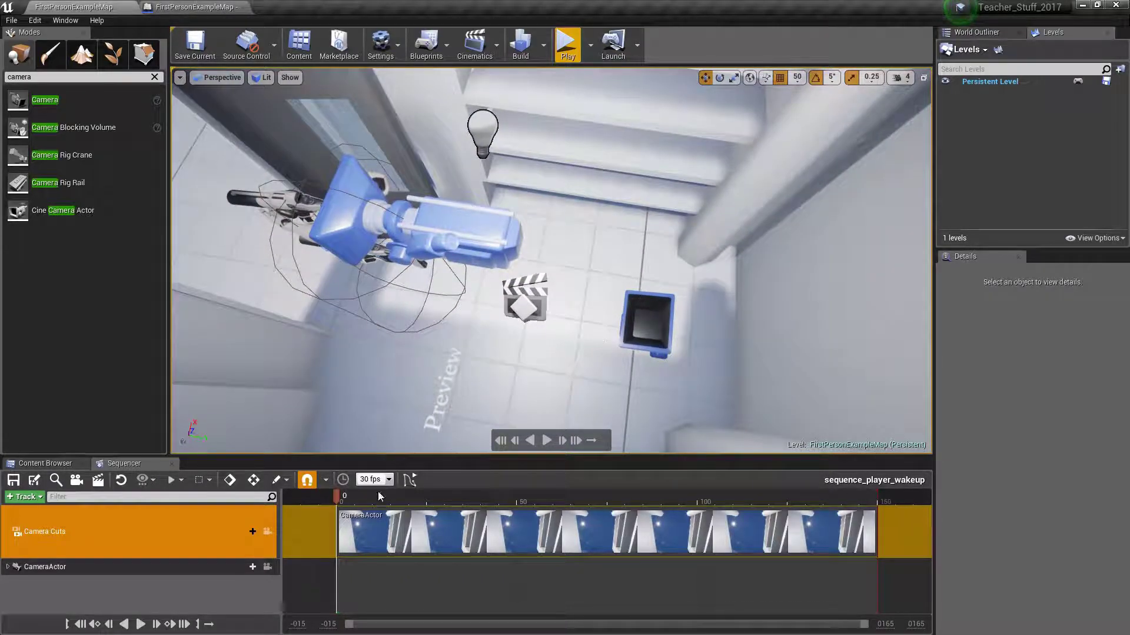
{"action": "mouse_move", "coordinate": [339, 497]}
{"action": "left_mouse_down"}
{"action": "mouse_move", "coordinate": [353, 497]}
{"action": "mouse_move", "coordinate": [340, 495]}
{"action": "left_mouse_up"}
{"action": "left_click", "coordinate": [658, 343]}
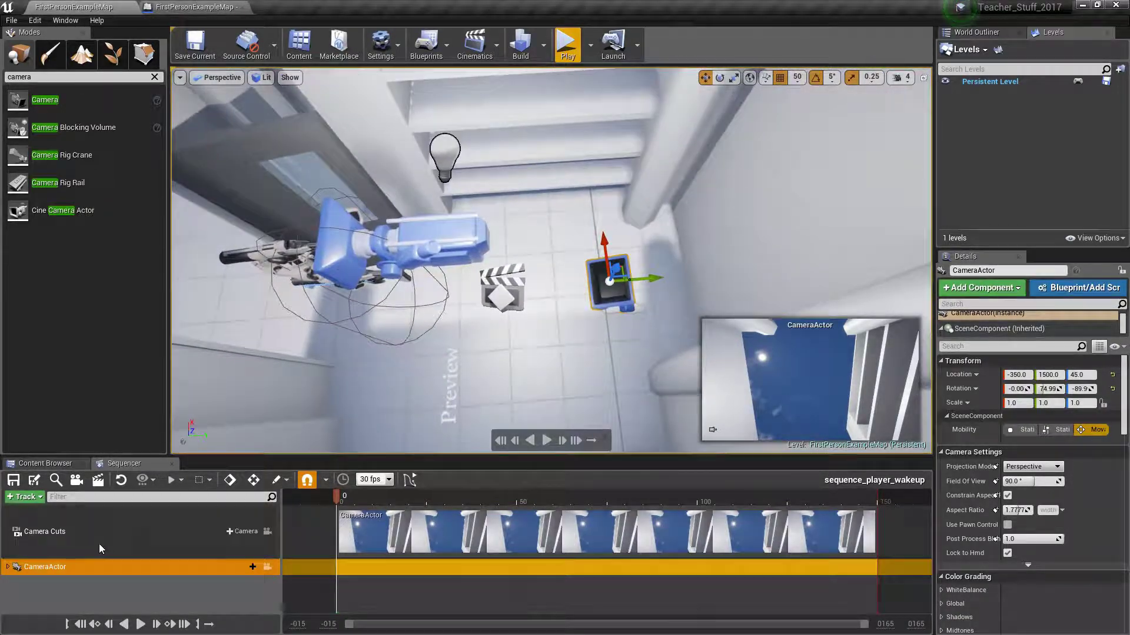
{"action": "left_click", "coordinate": [9, 569]}
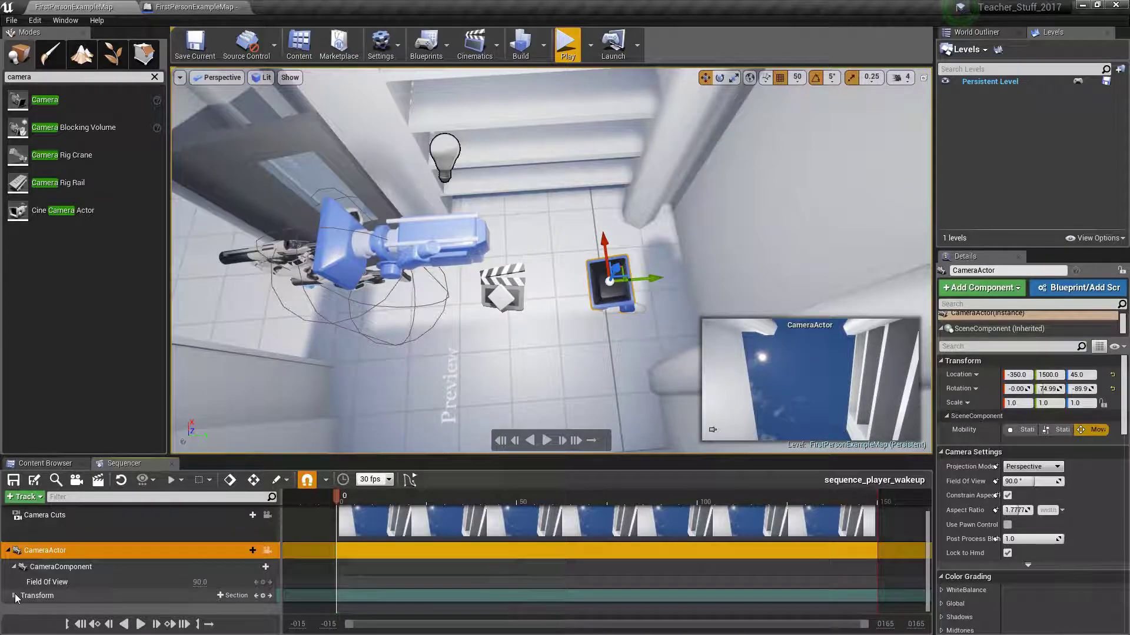
{"action": "left_click", "coordinate": [14, 595]}
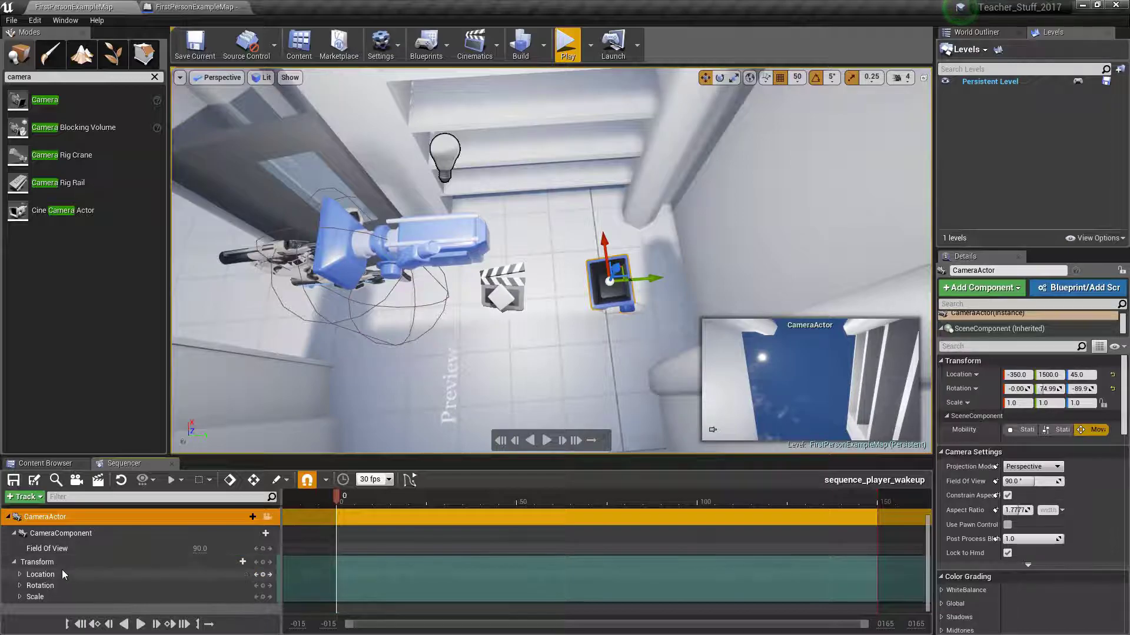
Step: Add a Transform key for the camera at frame 0 and collapse its Transform track
{"action": "left_click", "coordinate": [15, 565]}
{"action": "left_click", "coordinate": [13, 563]}
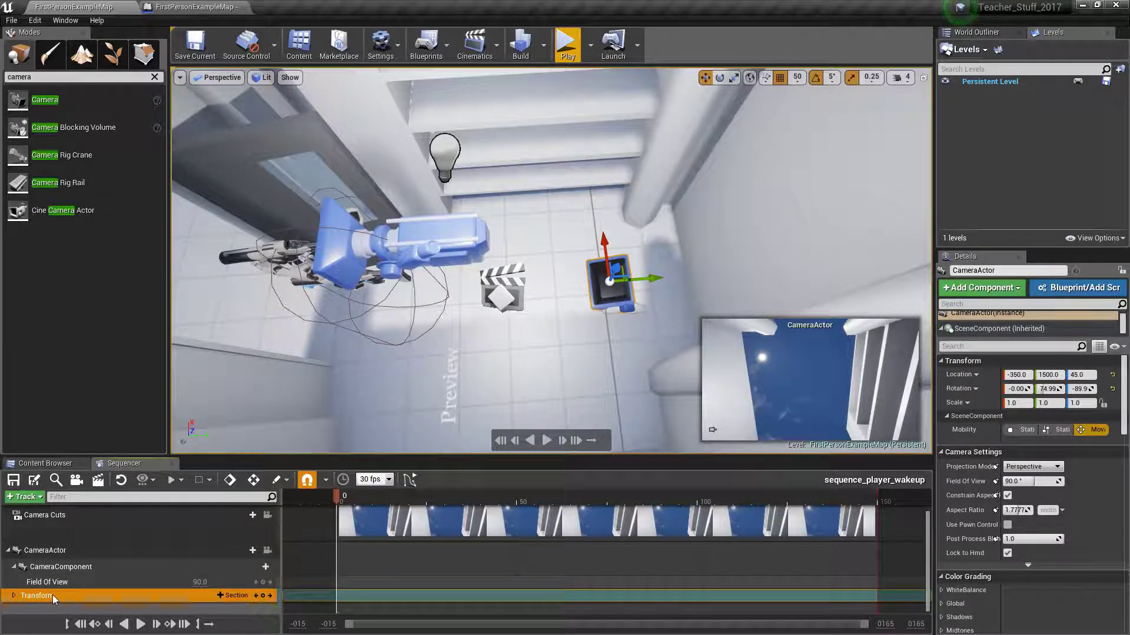
{"action": "left_click", "coordinate": [13, 595]}
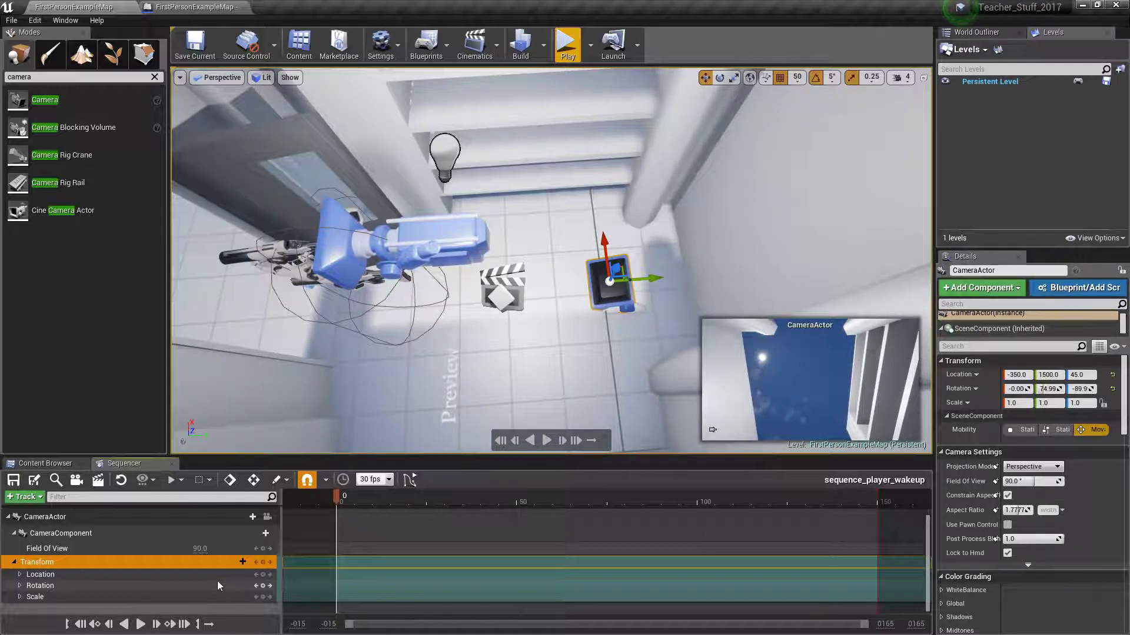
{"action": "left_click", "coordinate": [264, 586]}
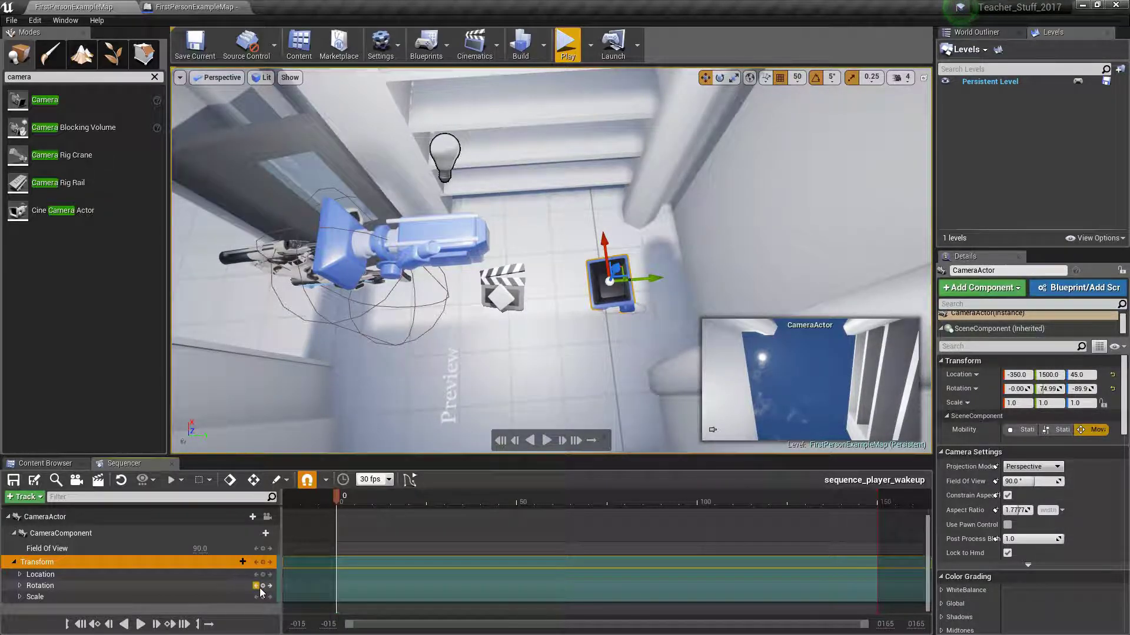
{"action": "left_click", "coordinate": [265, 587]}
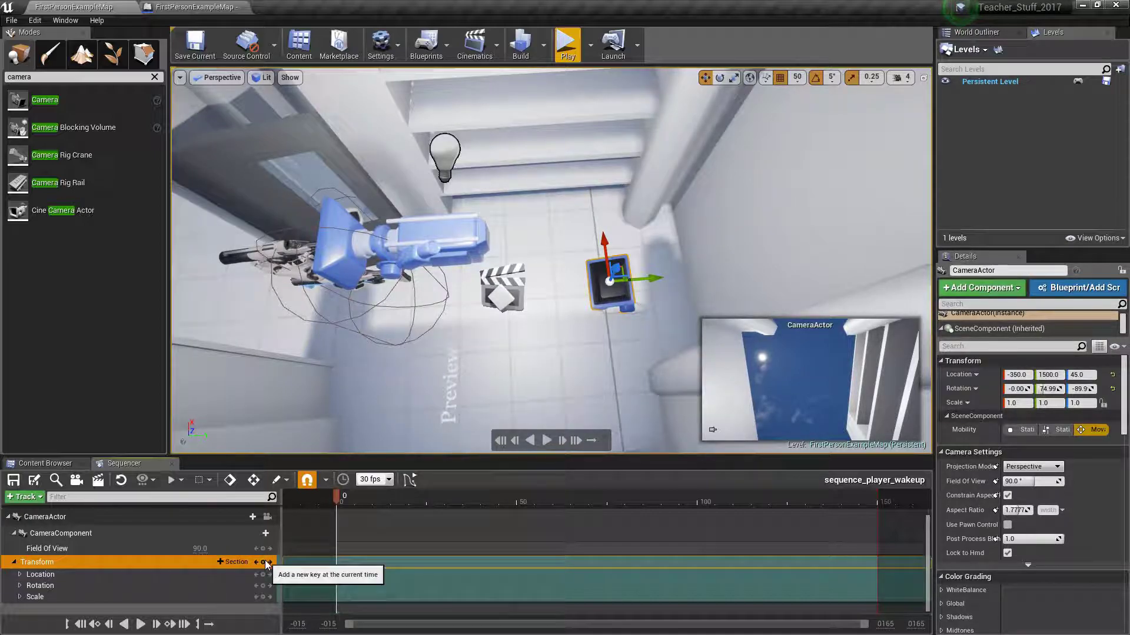
{"action": "left_click", "coordinate": [13, 563]}
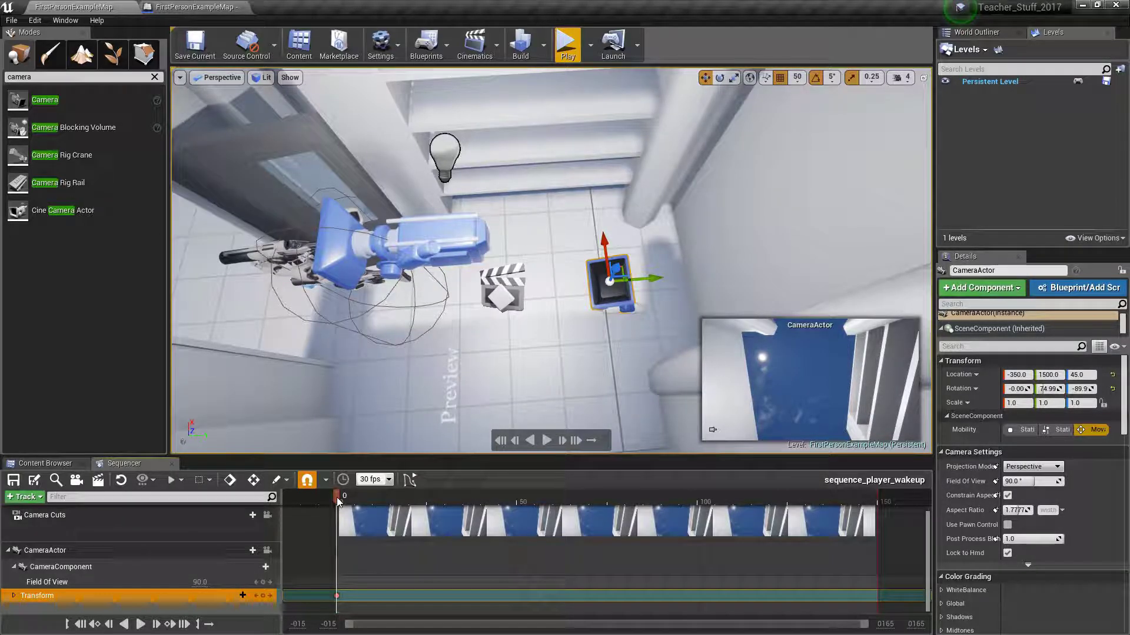
{"action": "right_click_drag", "start_coordinate": [530, 366], "coordinate": [528, 337]}
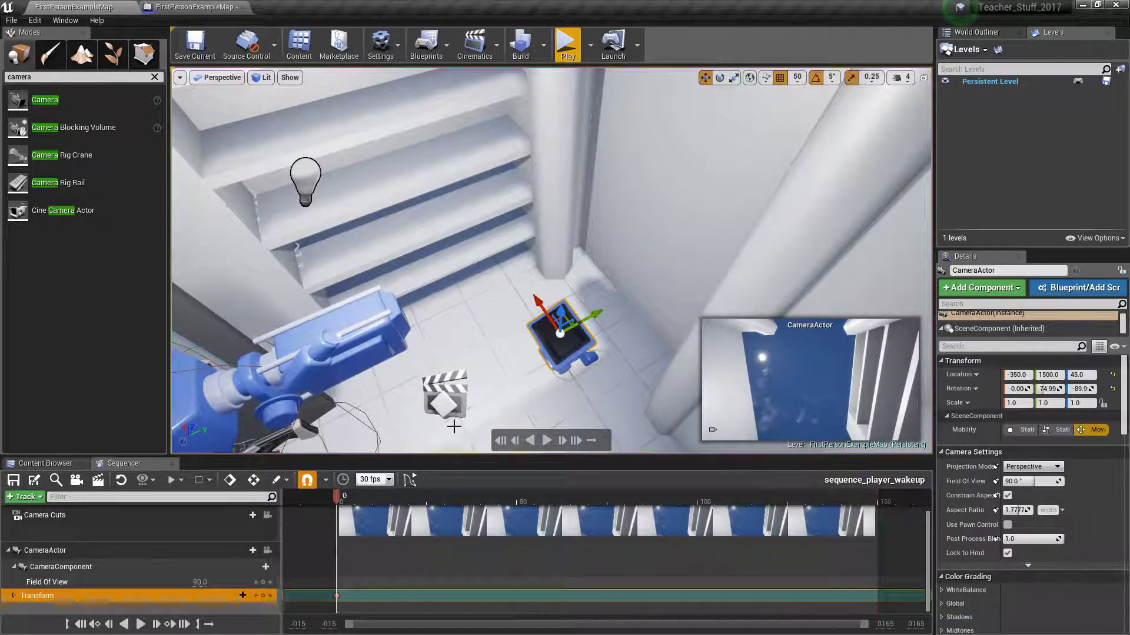
{"action": "right_click_drag", "start_coordinate": [524, 312], "coordinate": [545, 303]}
{"action": "left_click_drag", "start_coordinate": [540, 297], "coordinate": [463, 271]}
{"action": "key", "text": "e"}
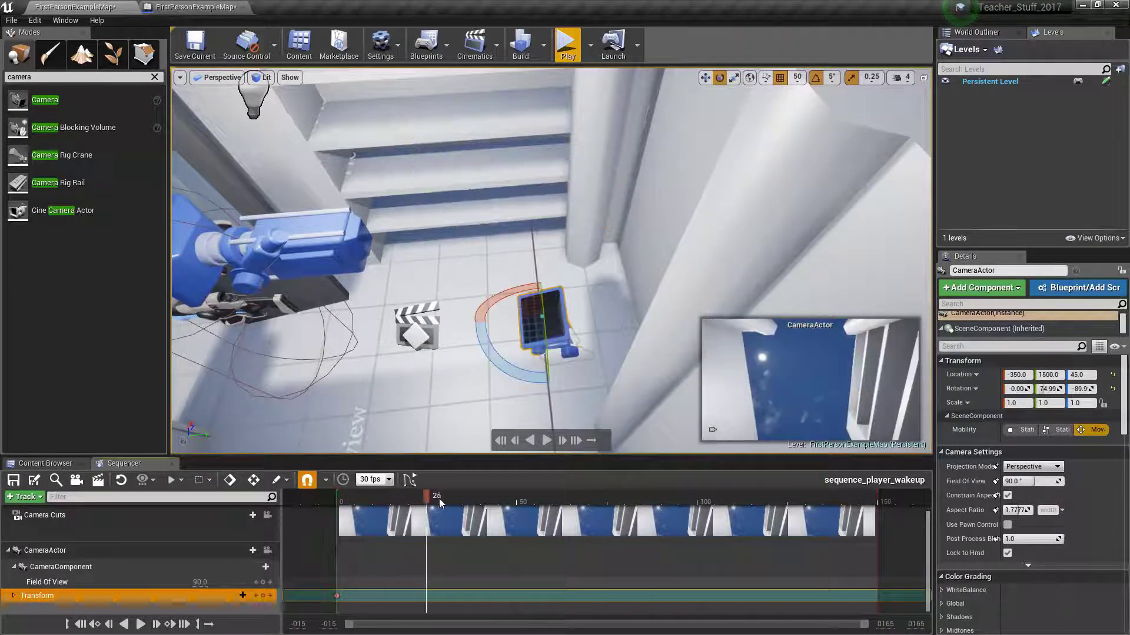
Step: At frame 50, raise the camera to Z 145, tilt it to a pitch of -10 degrees and key its Transform
{"action": "left_click_drag", "start_coordinate": [513, 498], "coordinate": [517, 498]}
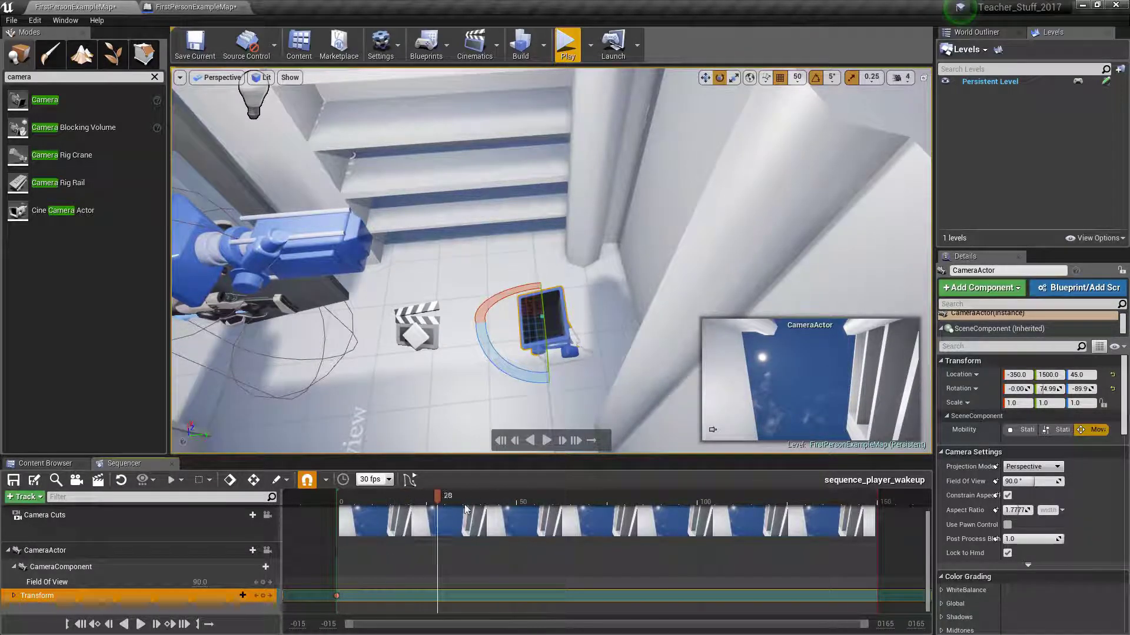
{"action": "left_click_drag", "start_coordinate": [519, 496], "coordinate": [516, 529]}
{"action": "right_click_drag", "start_coordinate": [492, 403], "coordinate": [497, 400]}
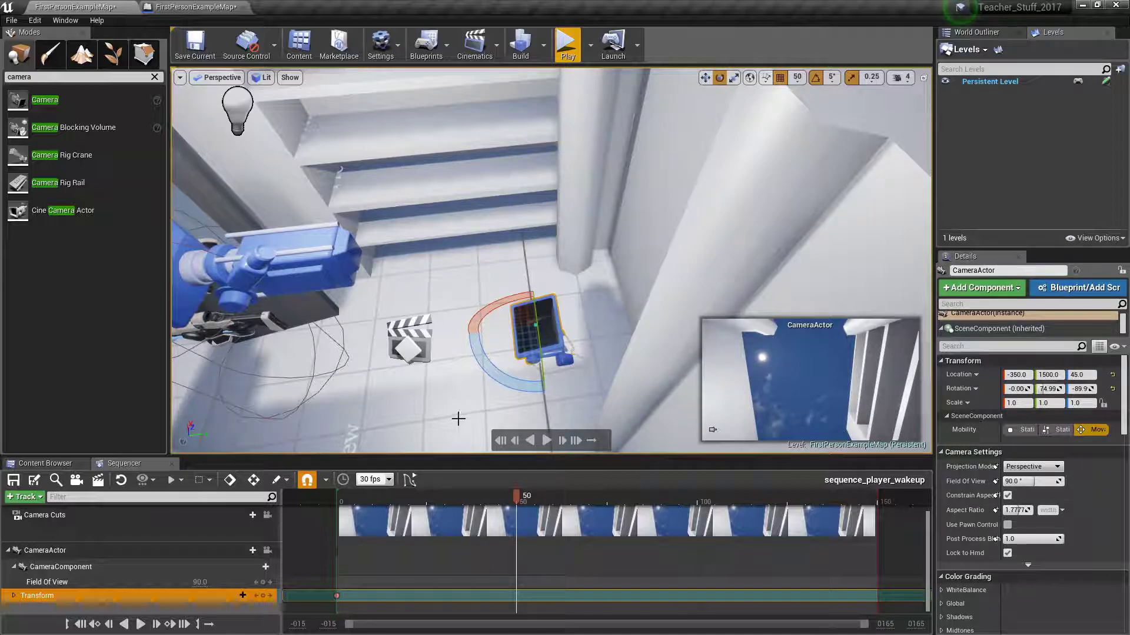
{"action": "middle_click_drag", "start_coordinate": [458, 418], "coordinate": [478, 438]}
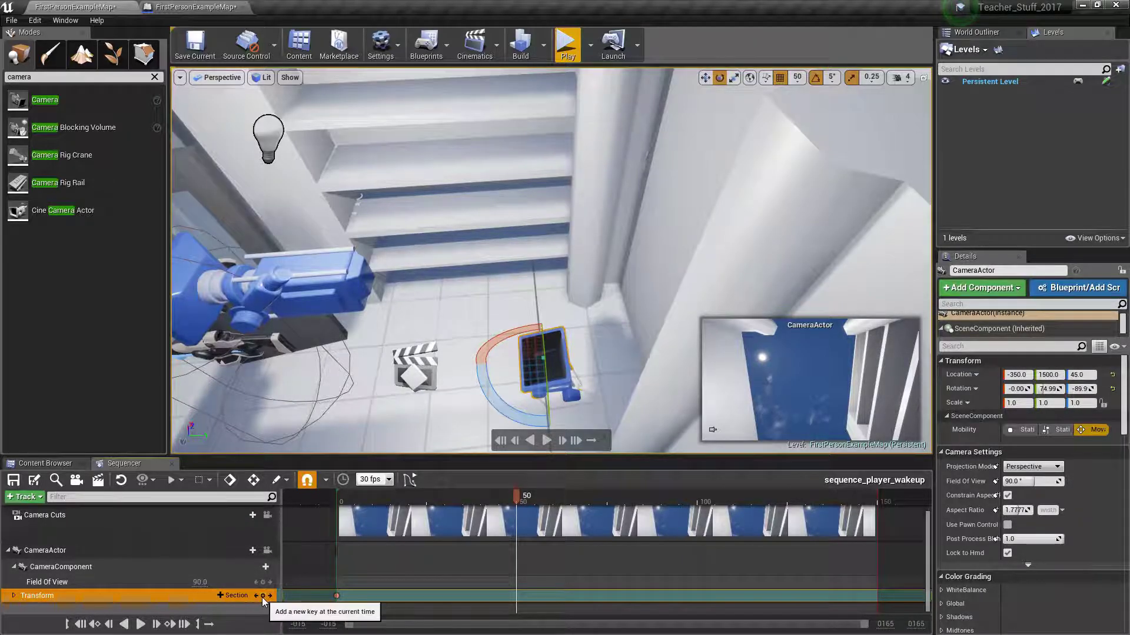
{"action": "right_click_drag", "start_coordinate": [459, 412], "coordinate": [461, 399]}
{"action": "right_click_drag", "start_coordinate": [555, 306], "coordinate": [555, 342]}
{"action": "key", "text": "space"}
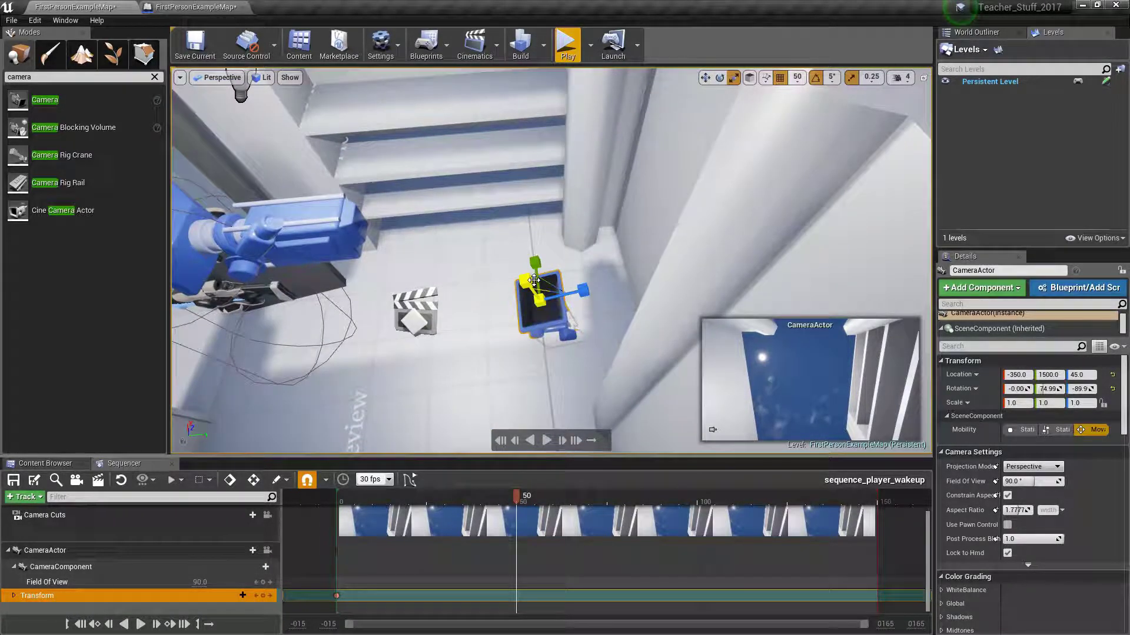
{"action": "key", "text": "space"}
{"action": "left_click_drag", "start_coordinate": [535, 274], "coordinate": [469, 242]}
{"action": "key", "text": "space"}
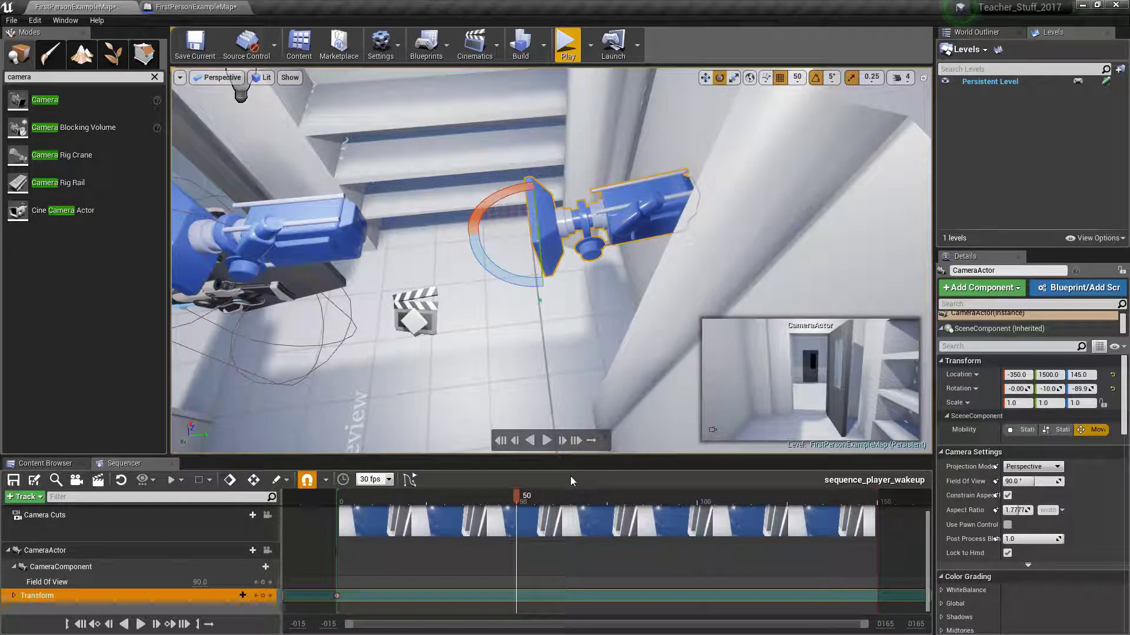
{"action": "left_click", "coordinate": [263, 597]}
Step: Delete the camera's Transform key at frame 50 and add a fresh key at the same frame
{"action": "mouse_move", "coordinate": [518, 499]}
{"action": "left_mouse_down"}
{"action": "mouse_move", "coordinate": [240, 493]}
{"action": "mouse_move", "coordinate": [514, 498]}
{"action": "left_mouse_up"}
{"action": "left_click", "coordinate": [517, 596]}
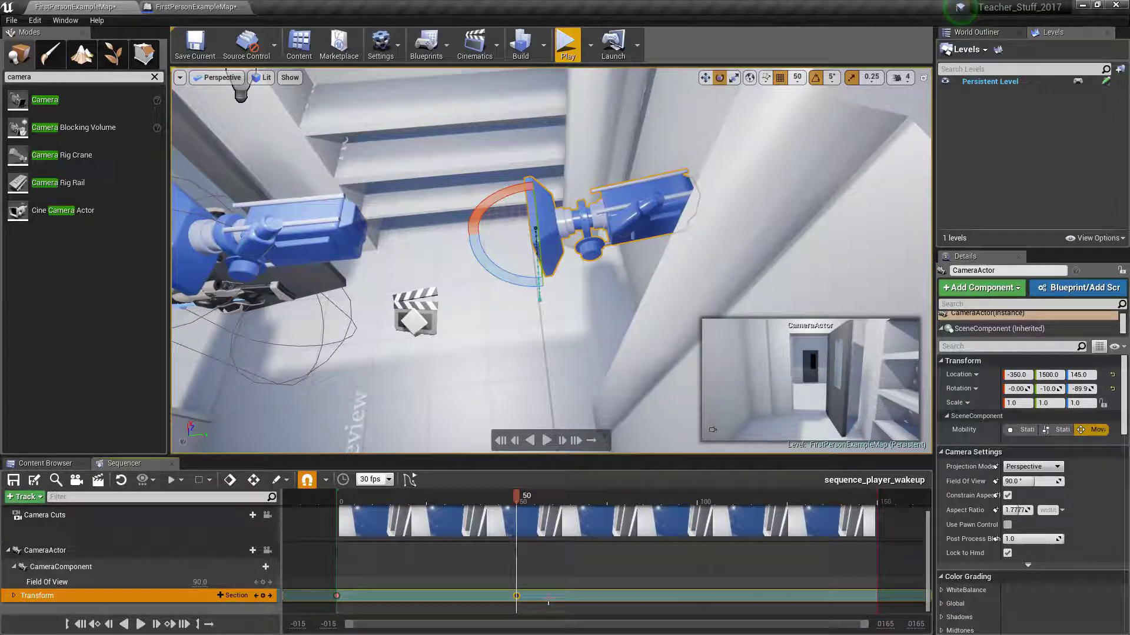
{"action": "key", "text": "Delete"}
{"action": "left_click_drag", "start_coordinate": [475, 500], "coordinate": [515, 500]}
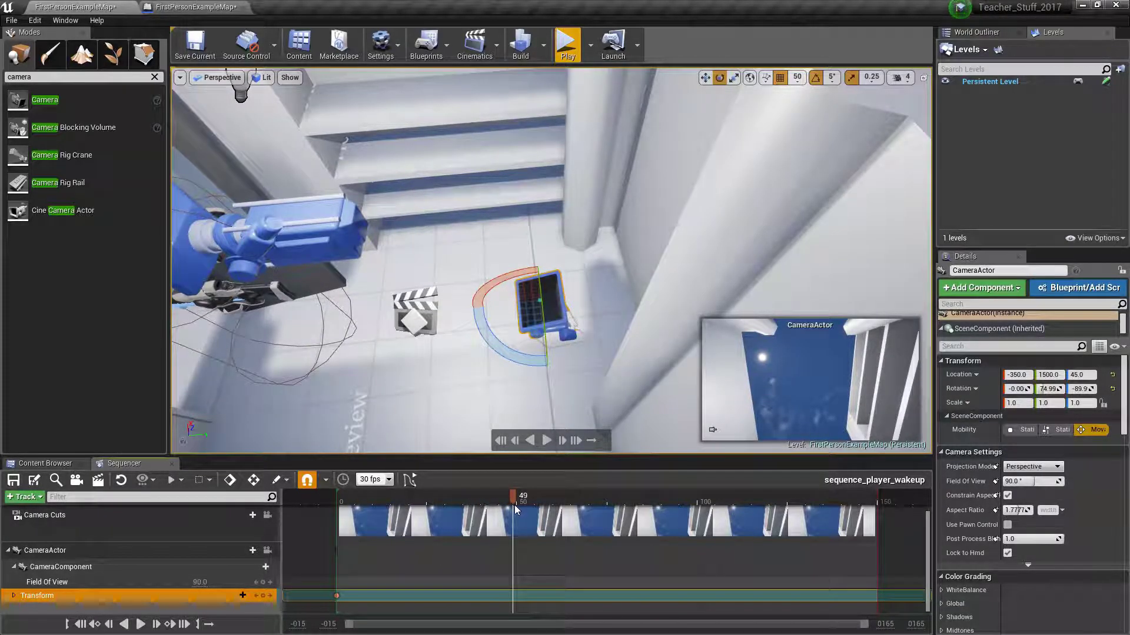
{"action": "left_click", "coordinate": [263, 595]}
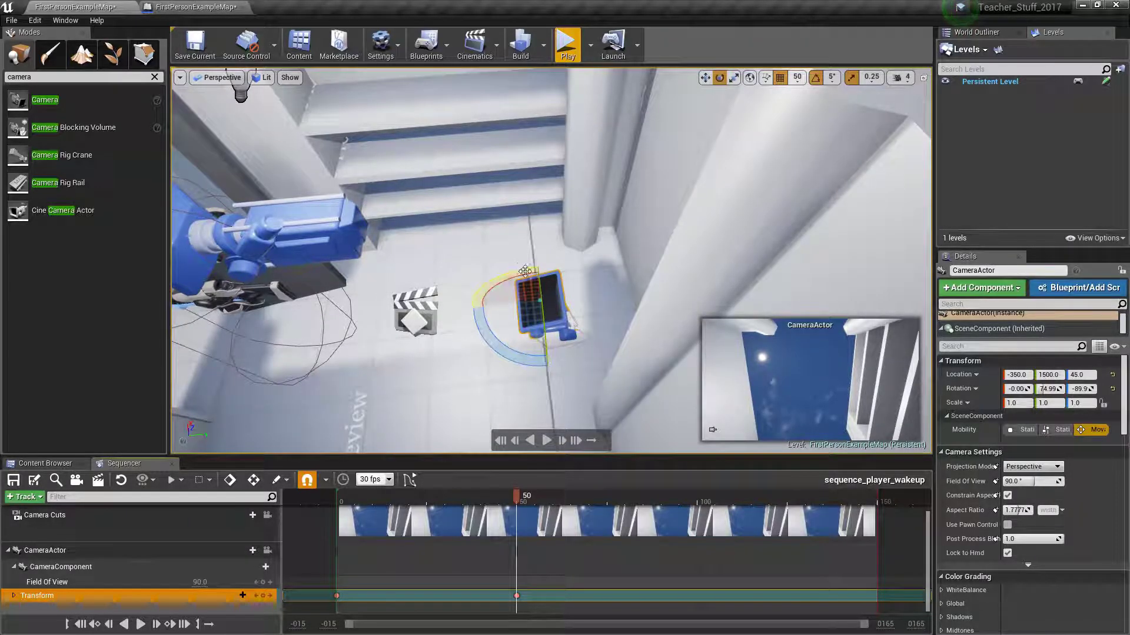
Step: Try levelling the camera to a pitch of 0 degrees at frame 50 and scrub the timeline to check it
{"action": "left_click_drag", "start_coordinate": [498, 282], "coordinate": [458, 322]}
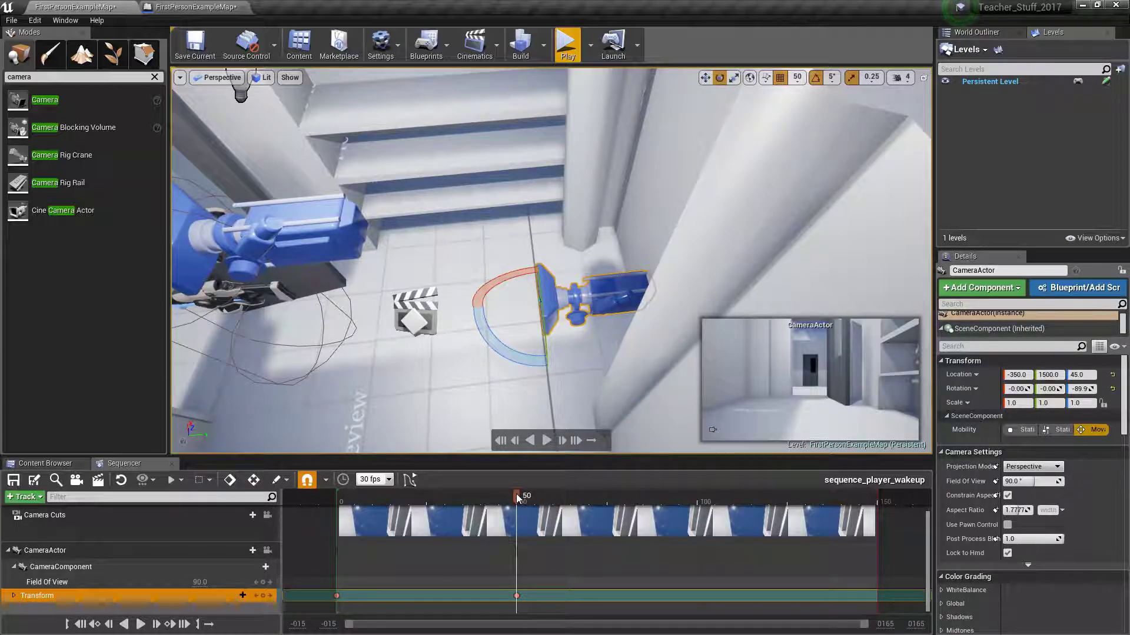
{"action": "left_click_drag", "start_coordinate": [517, 498], "coordinate": [485, 499]}
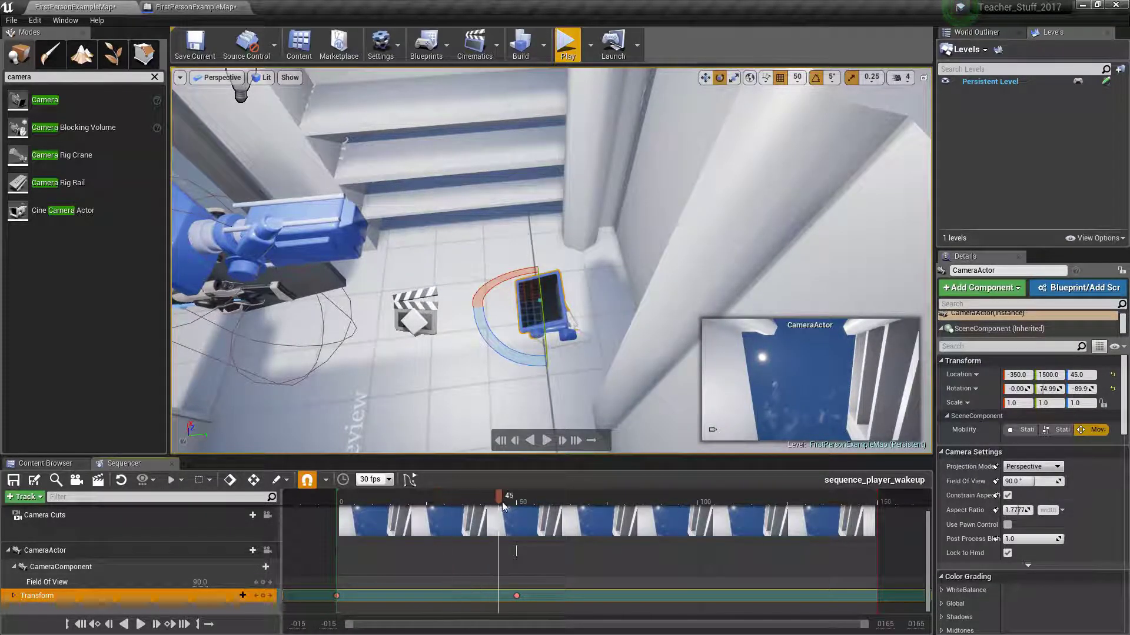
Step: Back at frame 50, raise the camera to Z 145 and tilt it to a pitch of -5 degrees
{"action": "right_click_drag", "start_coordinate": [545, 299], "coordinate": [546, 291]}
{"action": "key", "text": "space"}
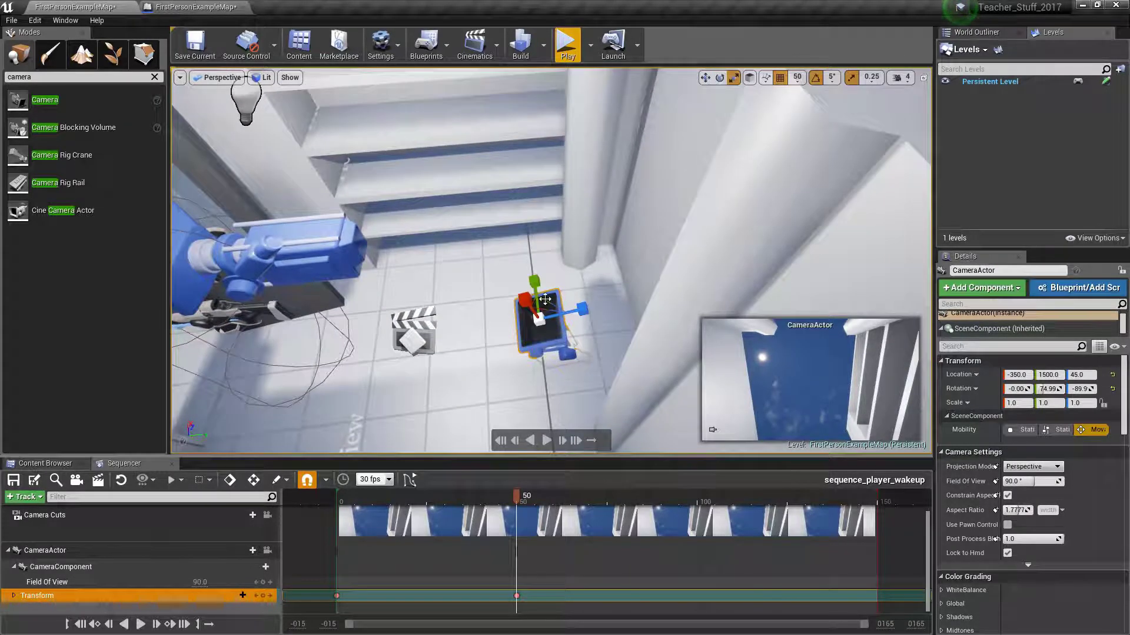
{"action": "left_click_drag", "start_coordinate": [540, 295], "coordinate": [452, 255]}
{"action": "key", "text": "e"}
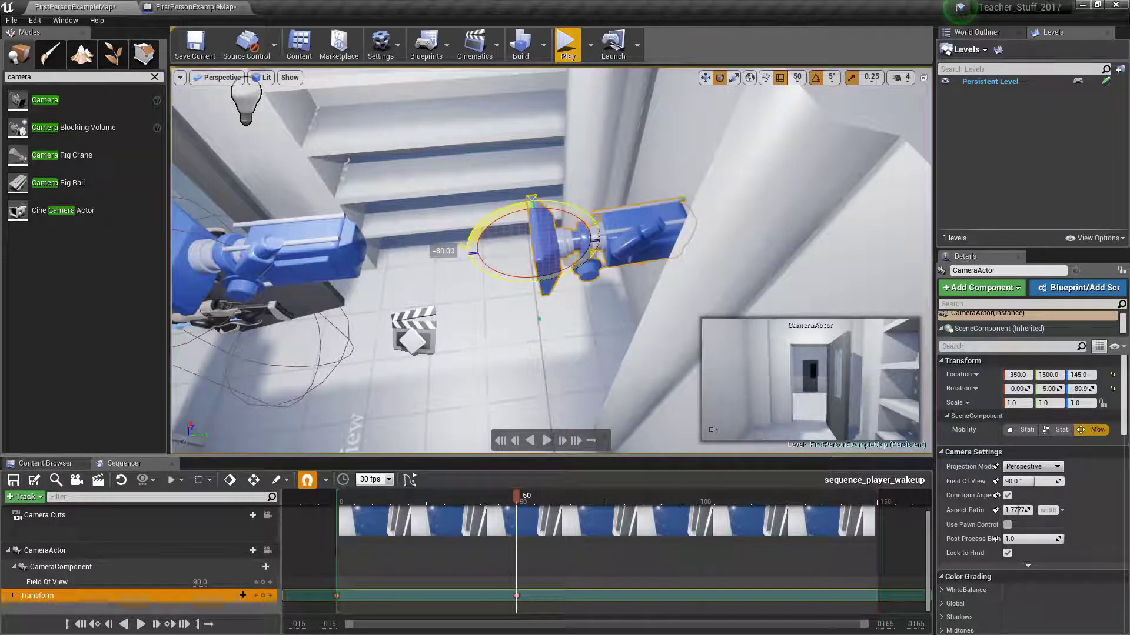
{"action": "key", "text": "r"}
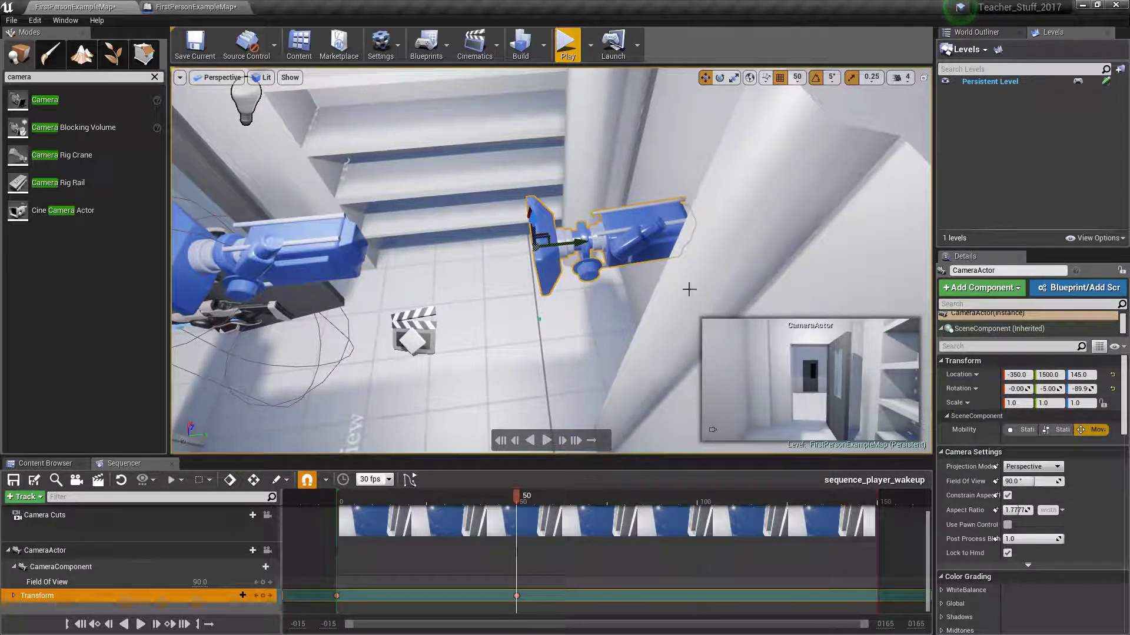
Step: Set the camera's yaw to 90 degrees and its pitch to 0 degrees
{"action": "type", "text": "90"}
{"action": "key", "text": "Return"}
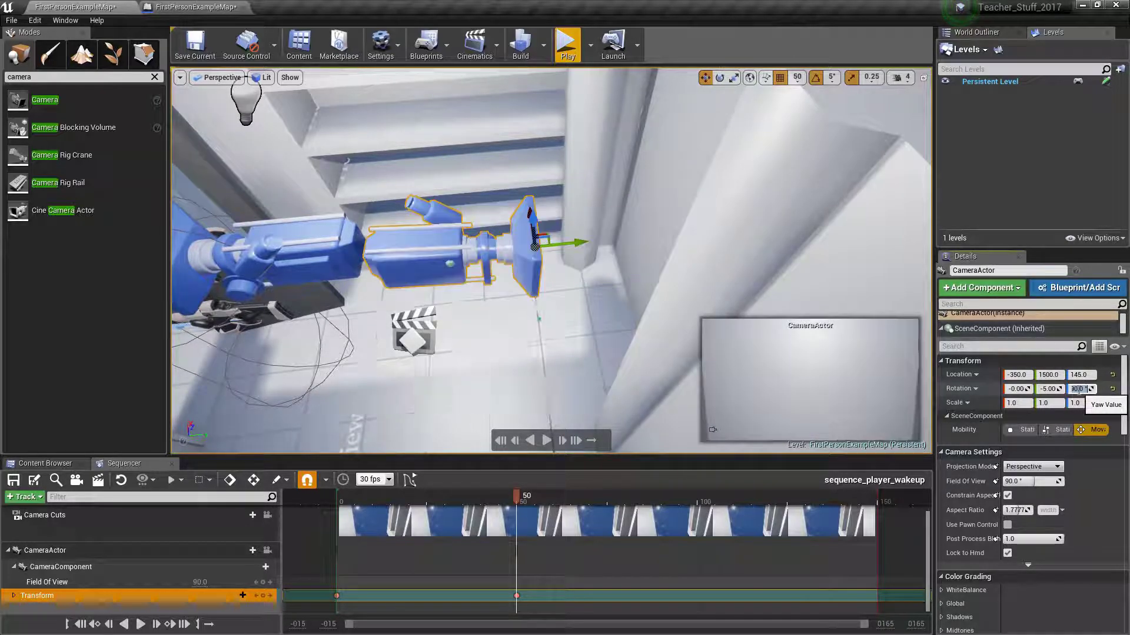
{"action": "mouse_move", "coordinate": [556, 246]}
{"action": "right_mouse_down"}
{"action": "mouse_move", "coordinate": [547, 220]}
{"action": "mouse_move", "coordinate": [538, 246]}
{"action": "right_mouse_up"}
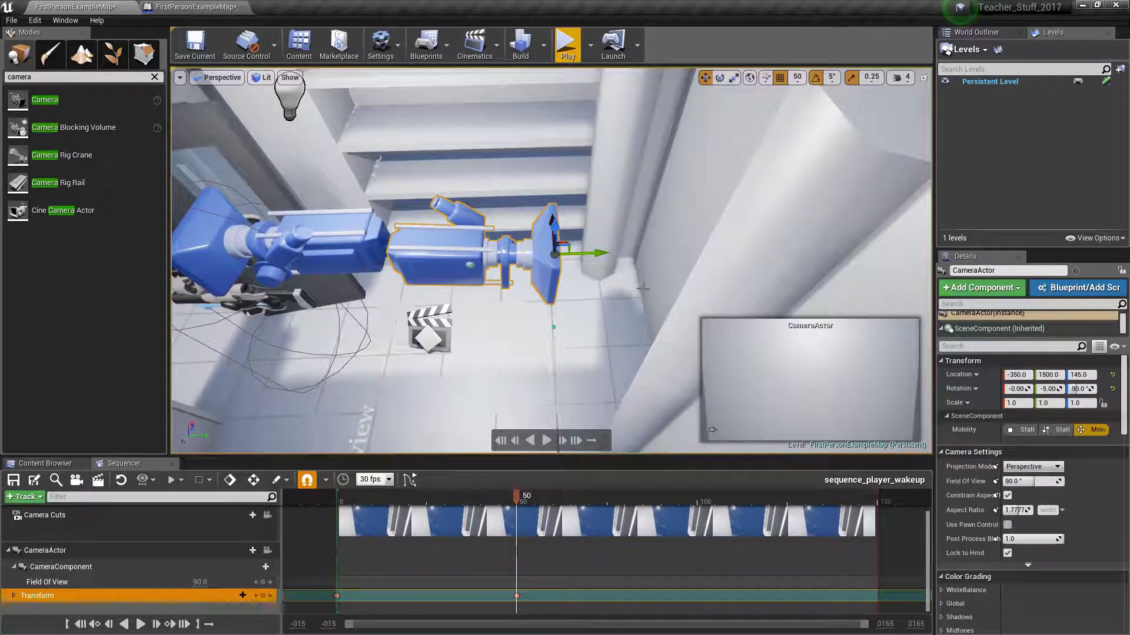
{"action": "left_click", "coordinate": [1050, 389]}
{"action": "type", "text": "0"}
{"action": "key", "text": "Return"}
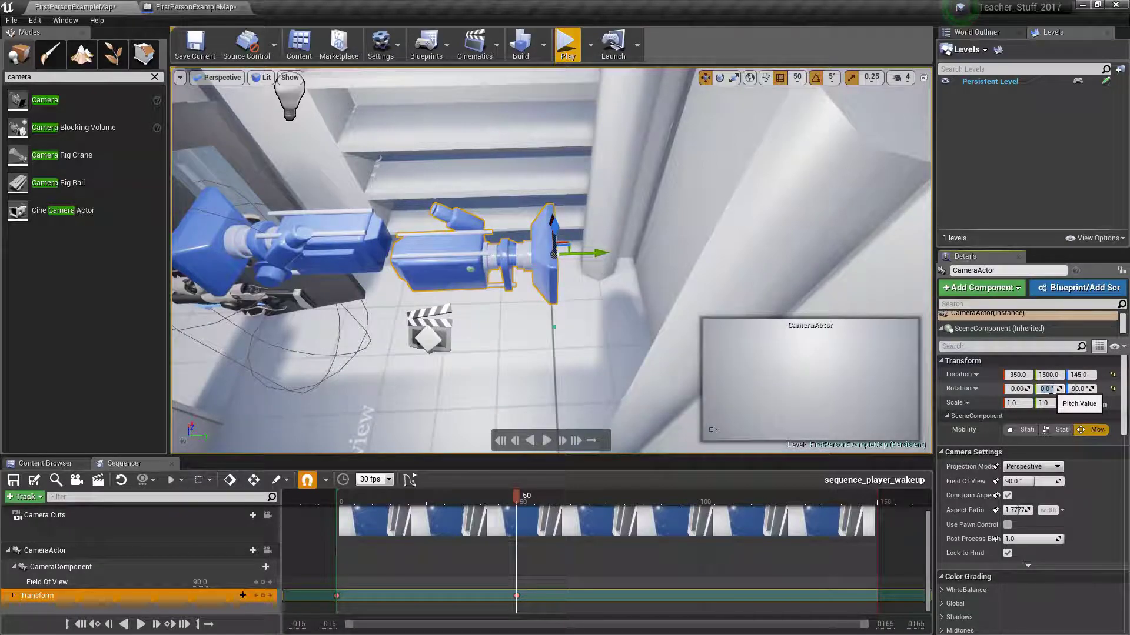
Step: Turn the camera around to a yaw of -90 degrees so it faces the doorway
{"action": "right_click_drag", "start_coordinate": [553, 259], "coordinate": [558, 277]}
{"action": "key", "text": "e"}
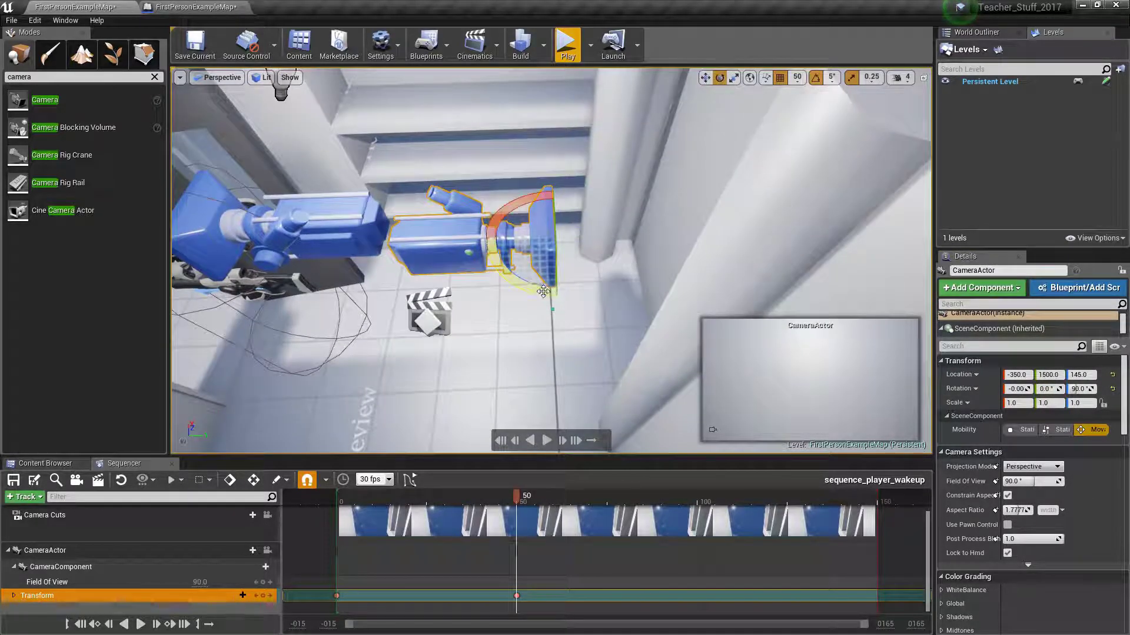
{"action": "left_click_drag", "start_coordinate": [507, 274], "coordinate": [584, 330]}
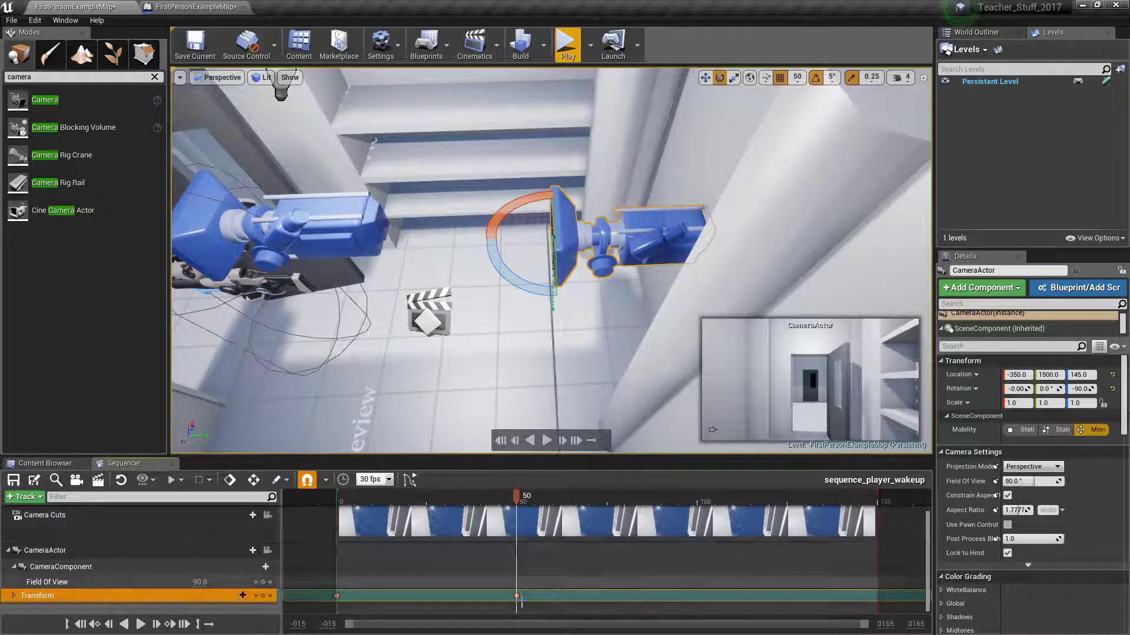
Step: At frame 50, move the camera to standing height at Y 1450 and Z 195
{"action": "right_click_drag", "start_coordinate": [605, 316], "coordinate": [615, 282]}
{"action": "key", "text": "w"}
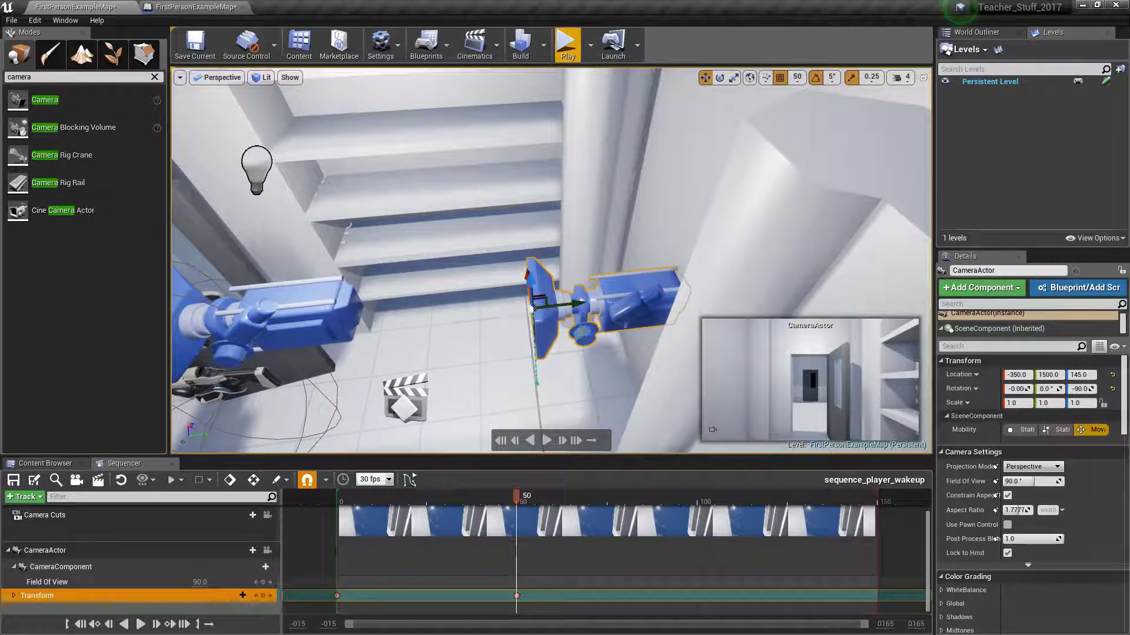
{"action": "mouse_move", "coordinate": [507, 496]}
{"action": "left_mouse_down"}
{"action": "mouse_move", "coordinate": [344, 497]}
{"action": "mouse_move", "coordinate": [516, 495]}
{"action": "left_mouse_up"}
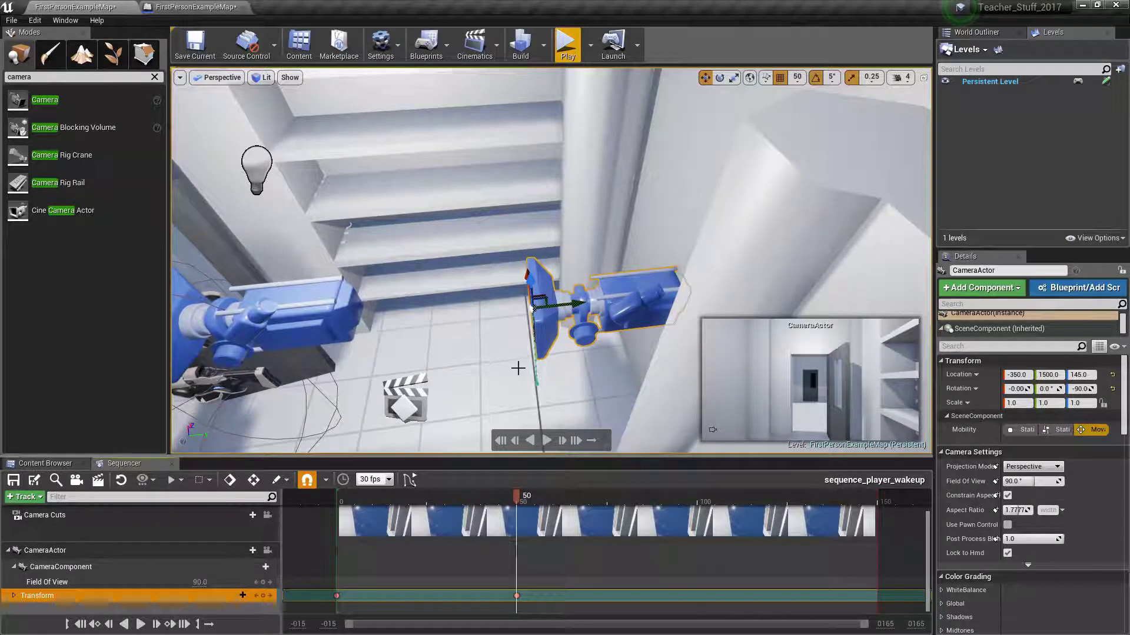
{"action": "right_click_drag", "start_coordinate": [518, 368], "coordinate": [504, 378]}
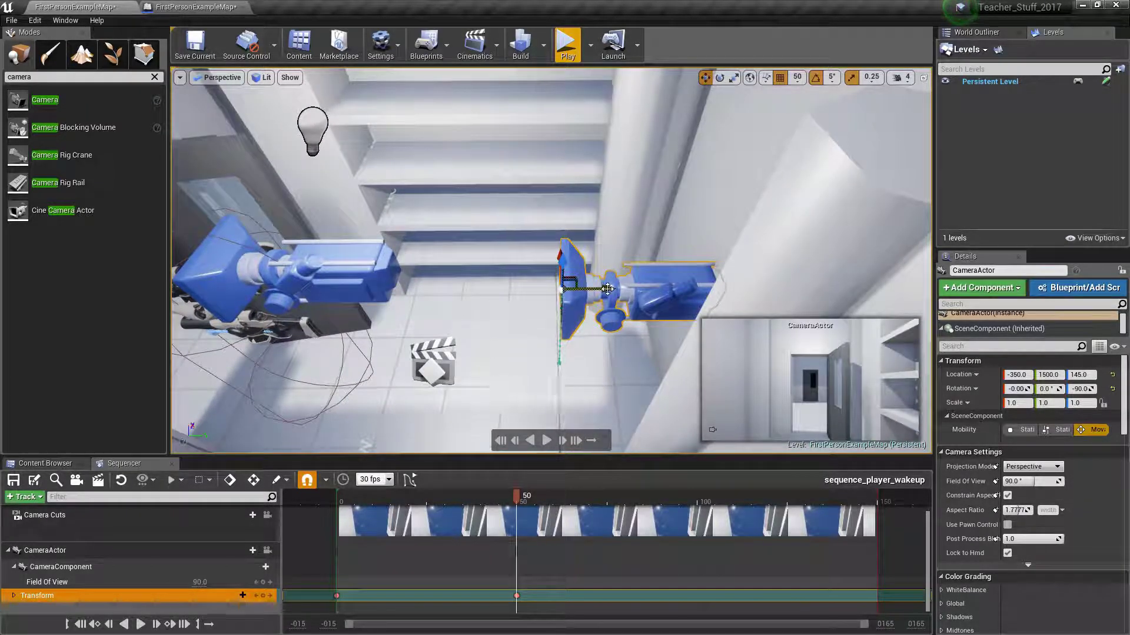
{"action": "left_click_drag", "start_coordinate": [608, 289], "coordinate": [292, 273]}
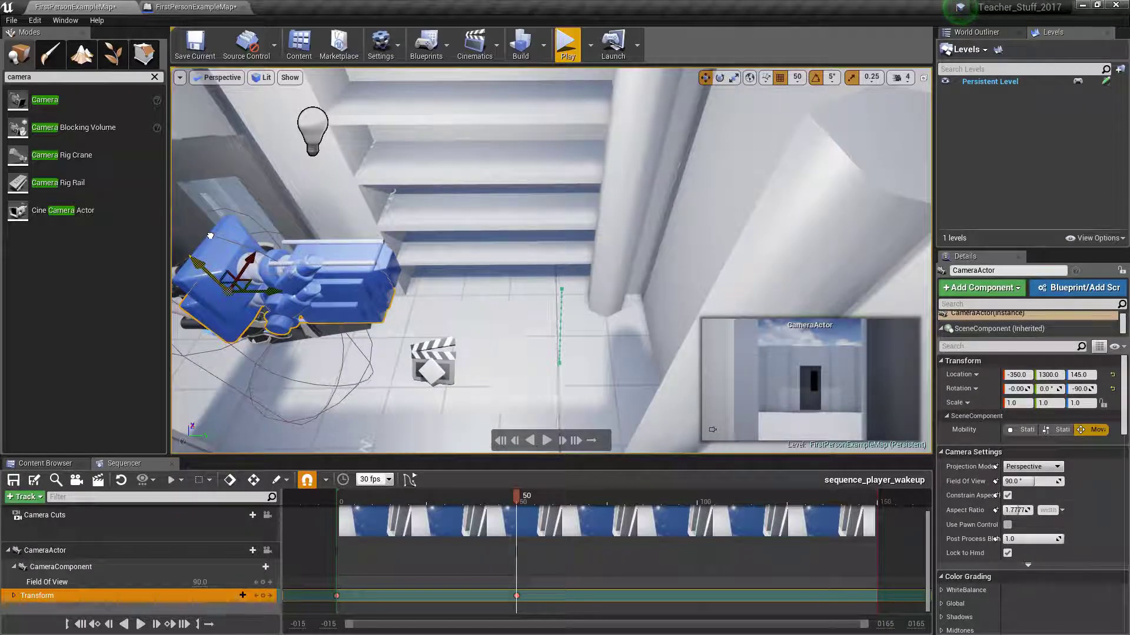
{"action": "left_click_drag", "start_coordinate": [210, 235], "coordinate": [204, 214]}
{"action": "left_click", "coordinate": [798, 78]}
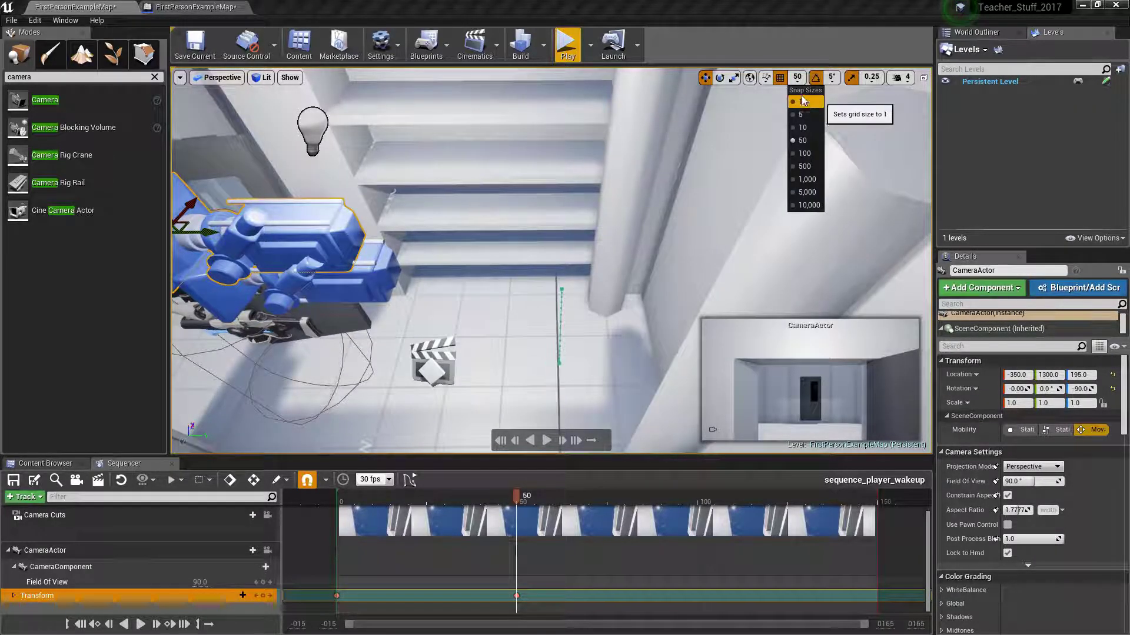
{"action": "left_click_drag", "start_coordinate": [206, 233], "coordinate": [457, 250]}
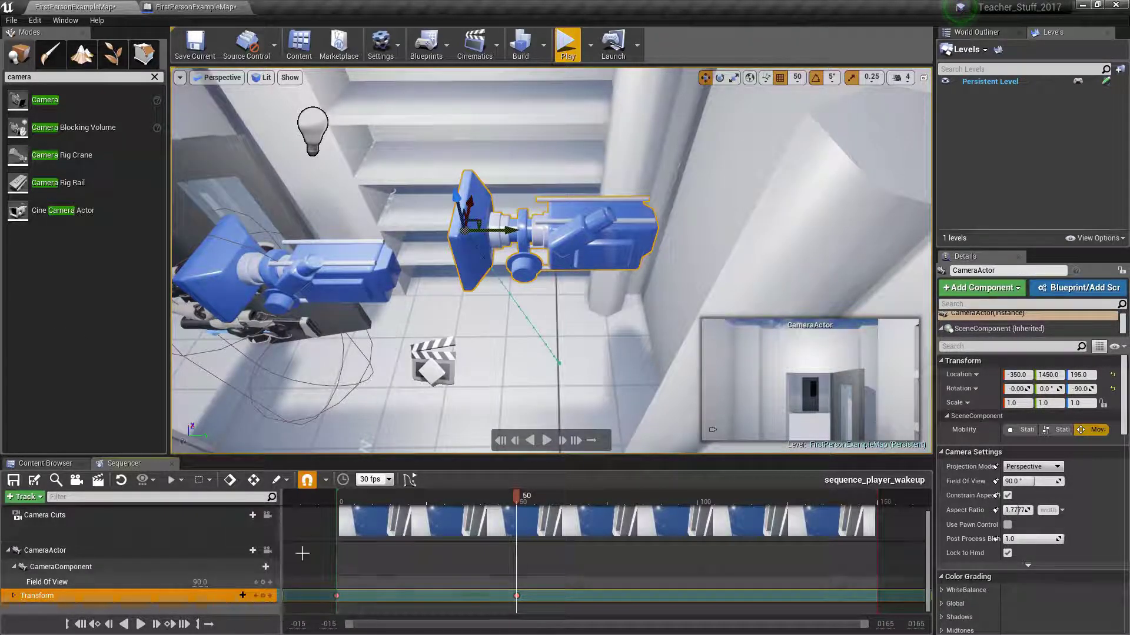
{"action": "right_click_drag", "start_coordinate": [450, 320], "coordinate": [411, 320]}
{"action": "left_click", "coordinate": [450, 320]}
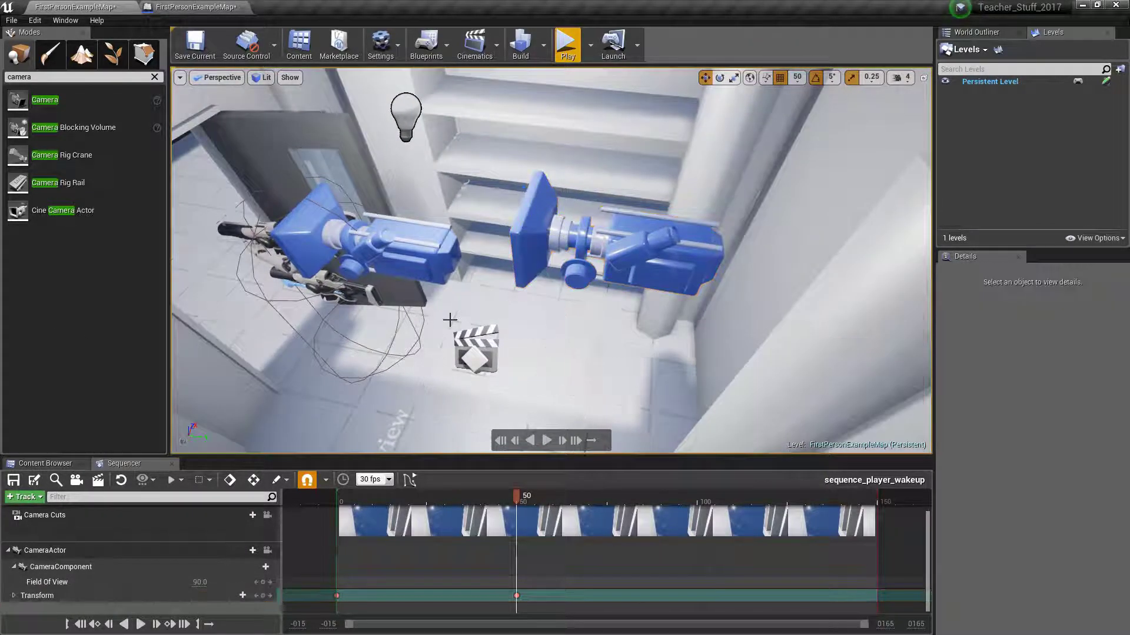
{"action": "left_click", "coordinate": [393, 232]}
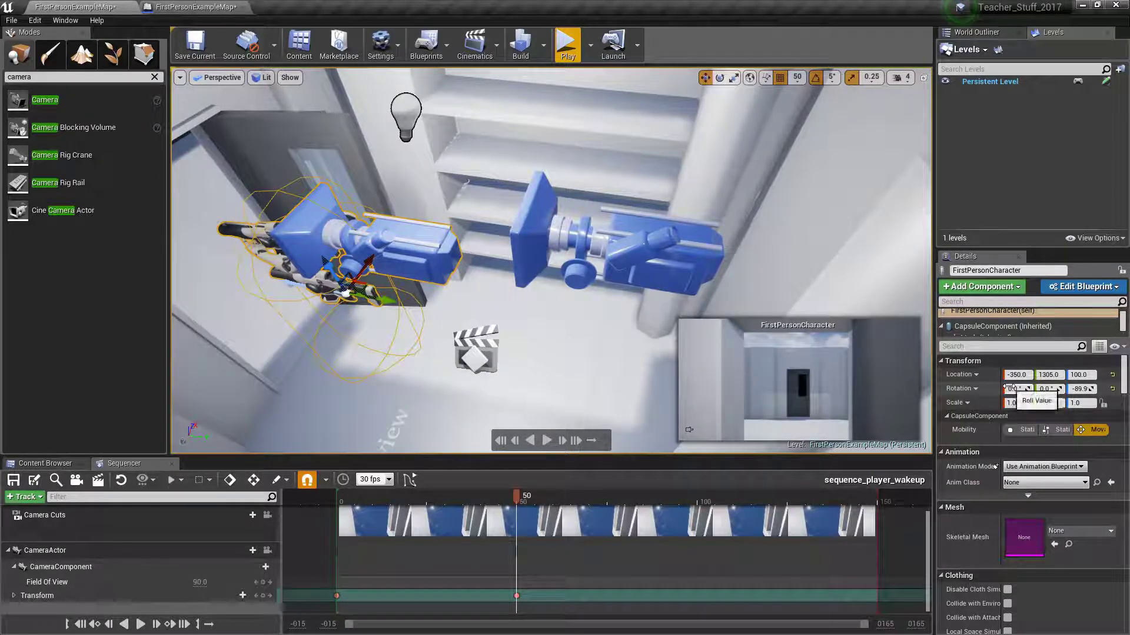
{"action": "left_click", "coordinate": [394, 234]}
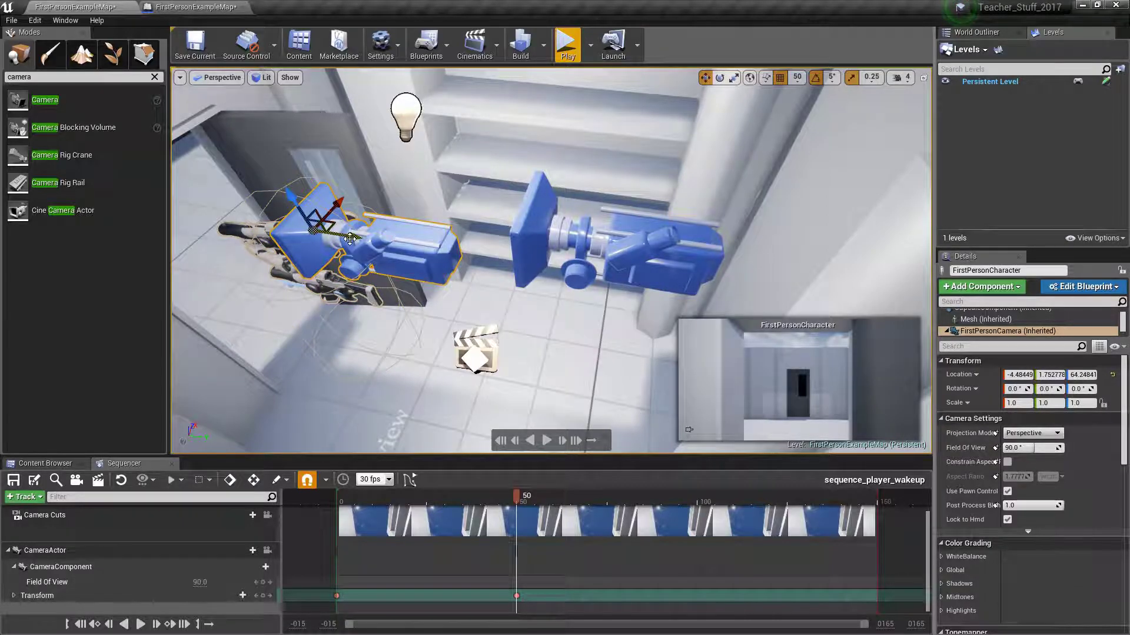
{"action": "mouse_move", "coordinate": [350, 239]}
{"action": "left_mouse_down"}
{"action": "mouse_move", "coordinate": [512, 257]}
{"action": "mouse_move", "coordinate": [366, 240]}
{"action": "left_mouse_up"}
{"action": "key", "text": "ctrl+z"}
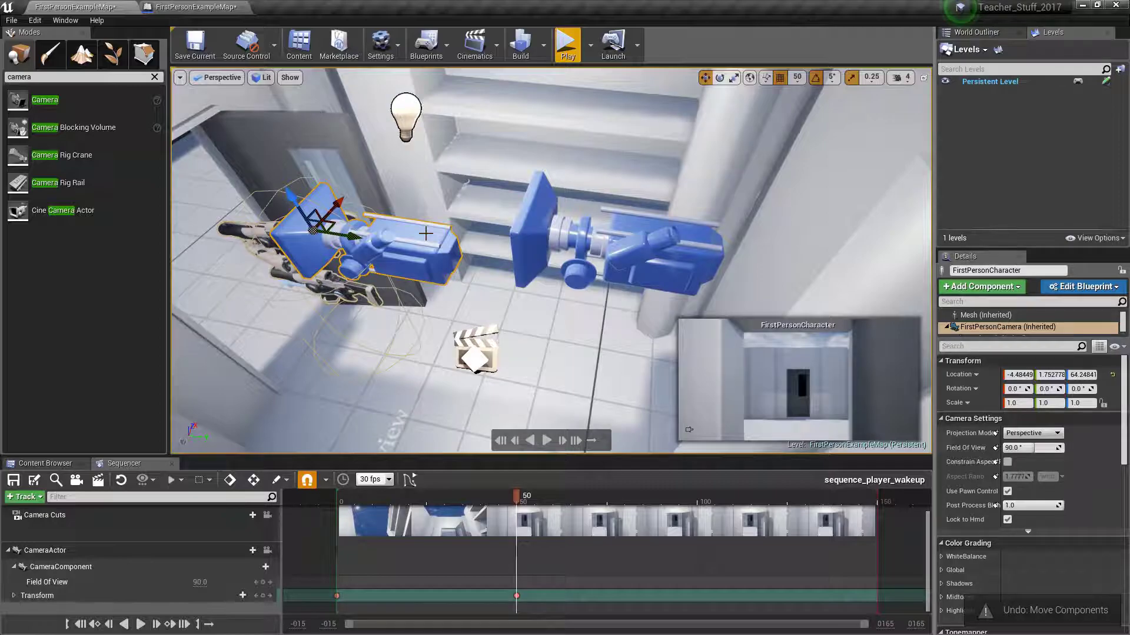
Step: Select the first-person character's camera component and switch its location to absolute world coordinates
{"action": "double_click", "coordinate": [426, 234]}
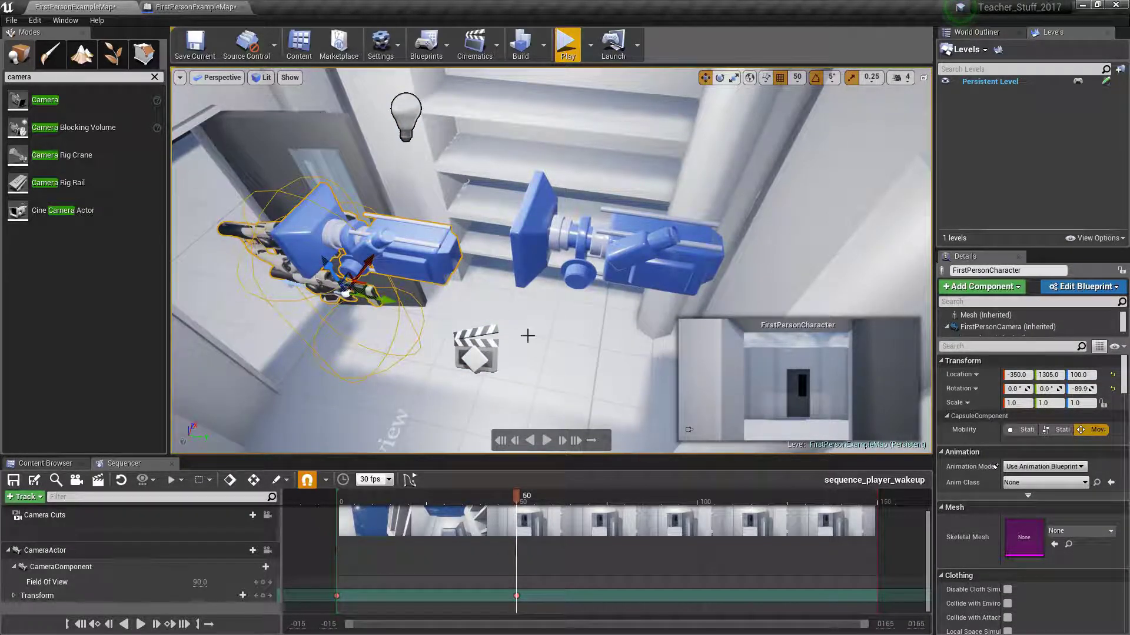
{"action": "left_click", "coordinate": [399, 346]}
{"action": "left_click", "coordinate": [382, 249]}
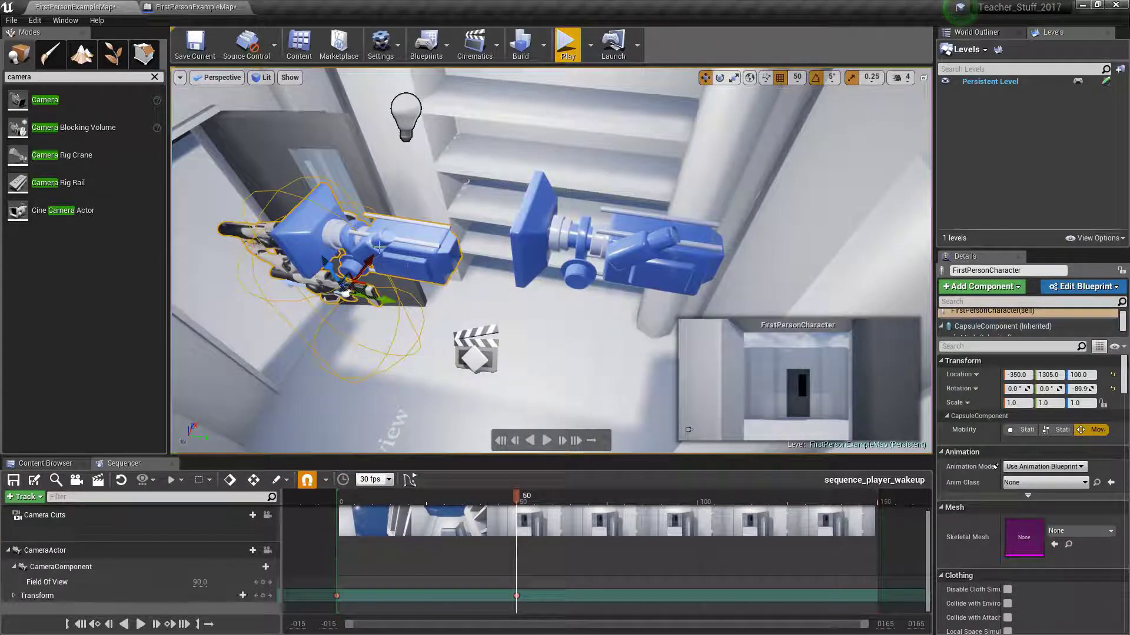
{"action": "double_click", "coordinate": [430, 254]}
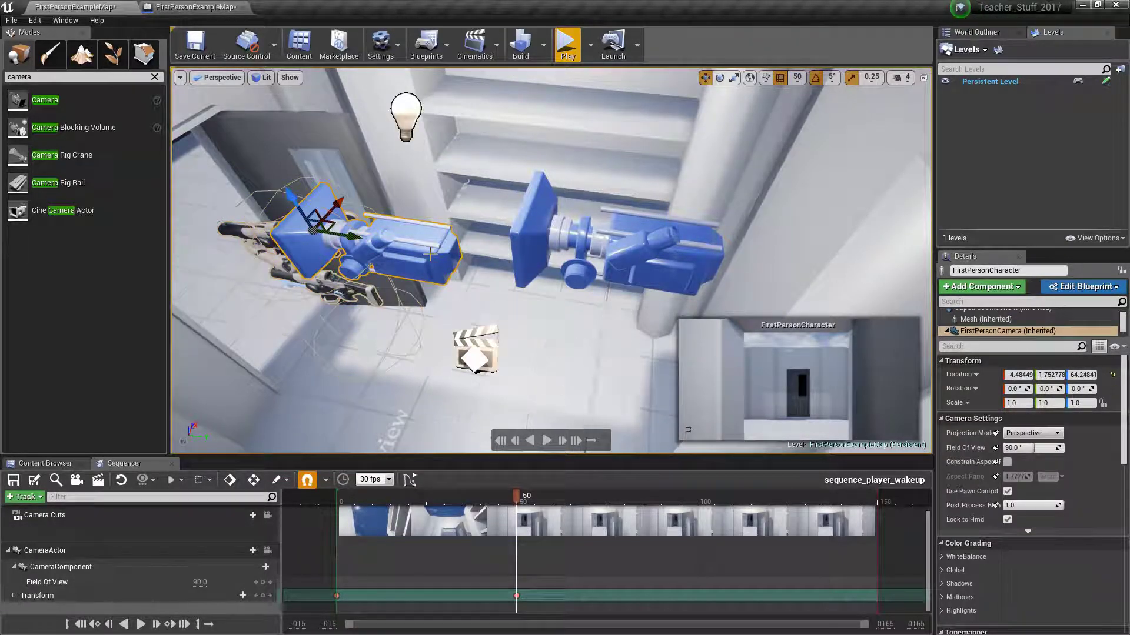
{"action": "left_click", "coordinate": [977, 377]}
{"action": "left_click", "coordinate": [976, 407]}
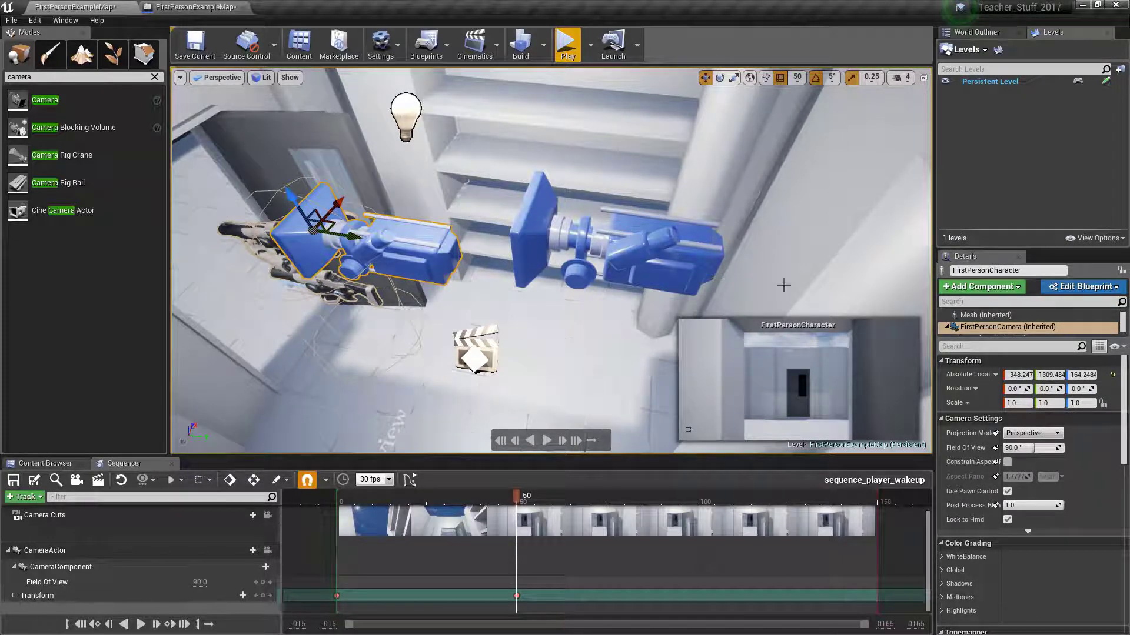
Step: Copy the character camera's X location, -348.247223, into the sequence camera's X at frame 50 and key the transform
{"action": "right_click", "coordinate": [1018, 375]}
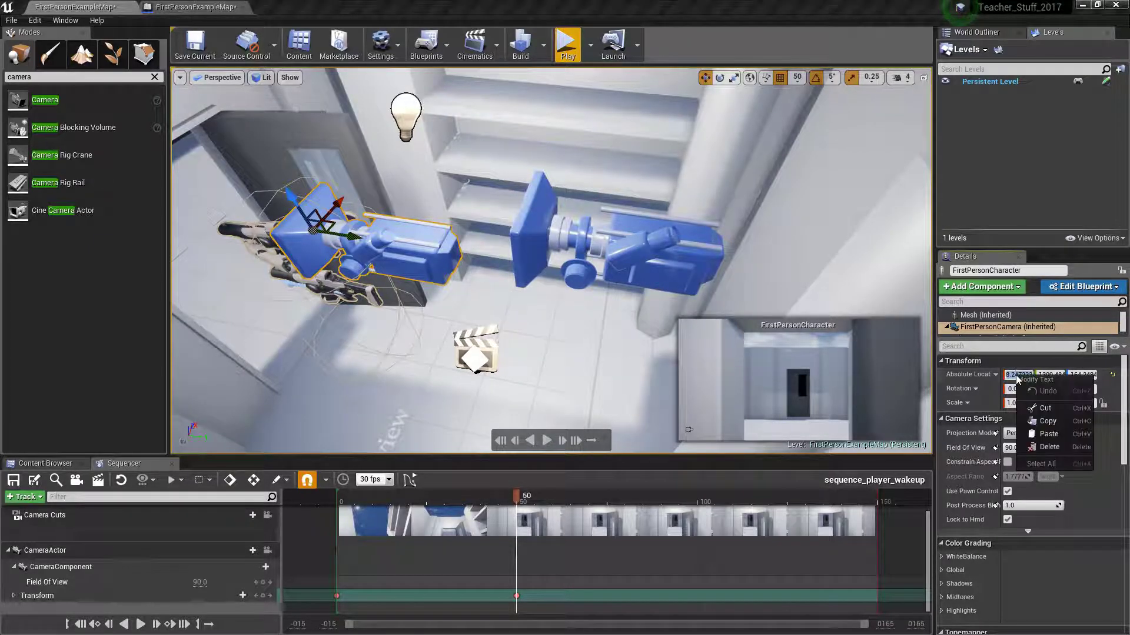
{"action": "left_click", "coordinate": [1047, 420]}
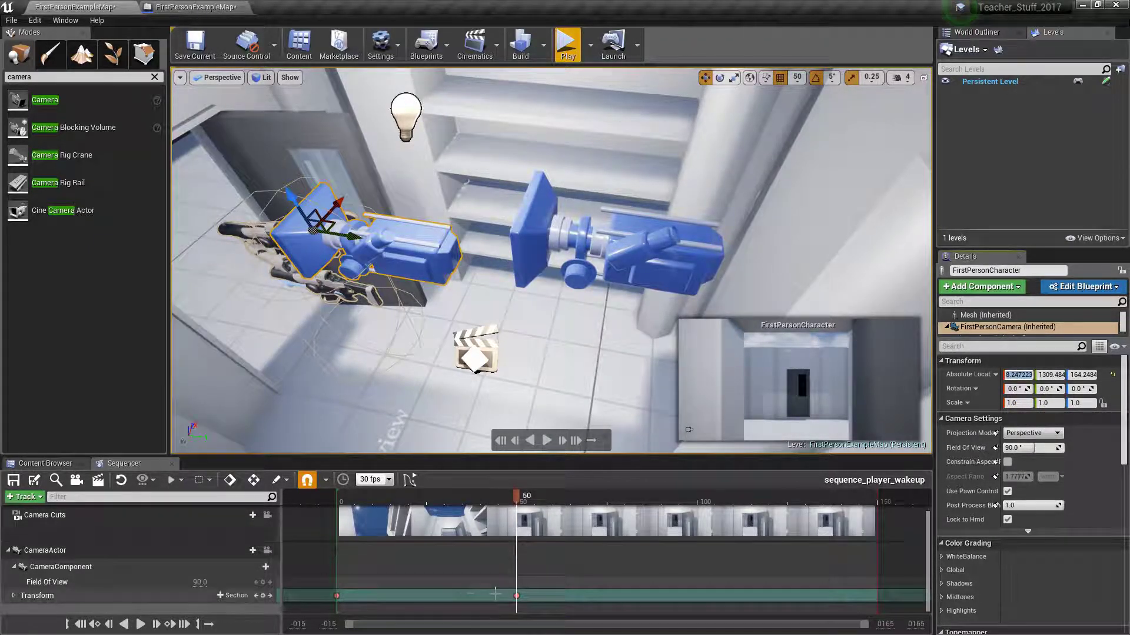
{"action": "left_click", "coordinate": [13, 596]}
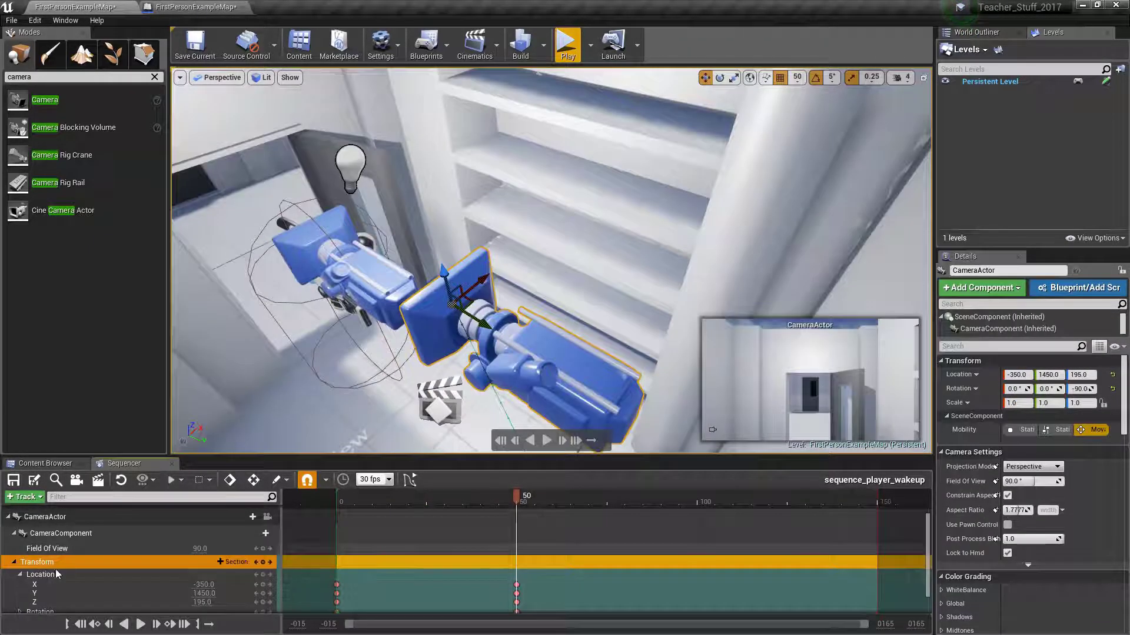
{"action": "scroll", "coordinate": [64, 571], "scroll_direction": "down", "scroll_amount": 2}
{"action": "left_click", "coordinate": [206, 557]}
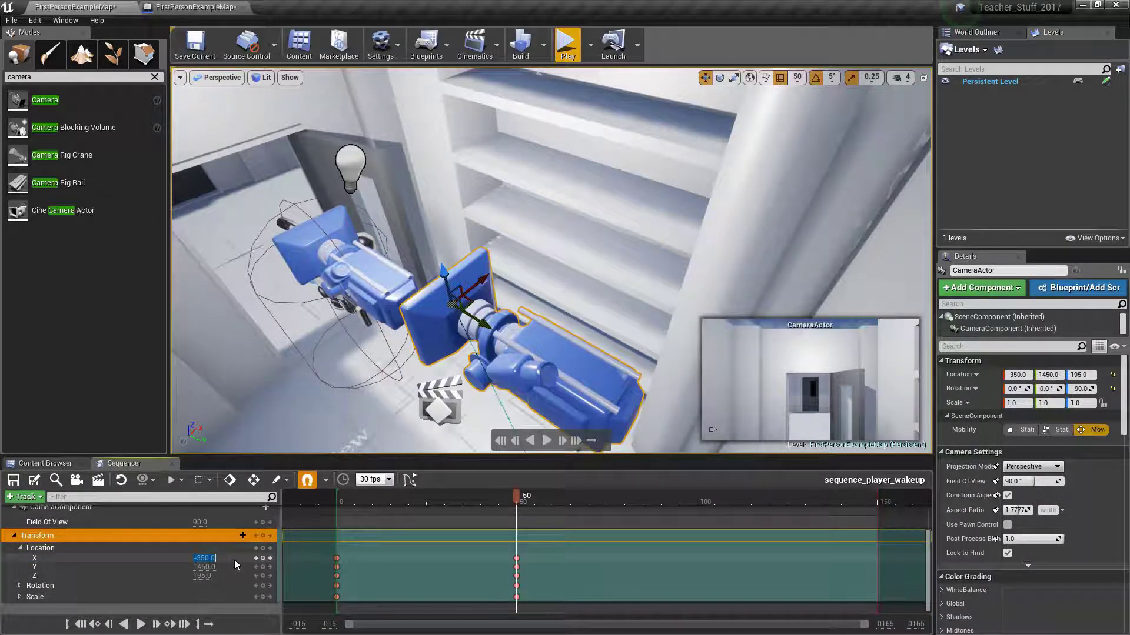
{"action": "key", "text": "ctrl+v"}
{"action": "key", "text": "Return"}
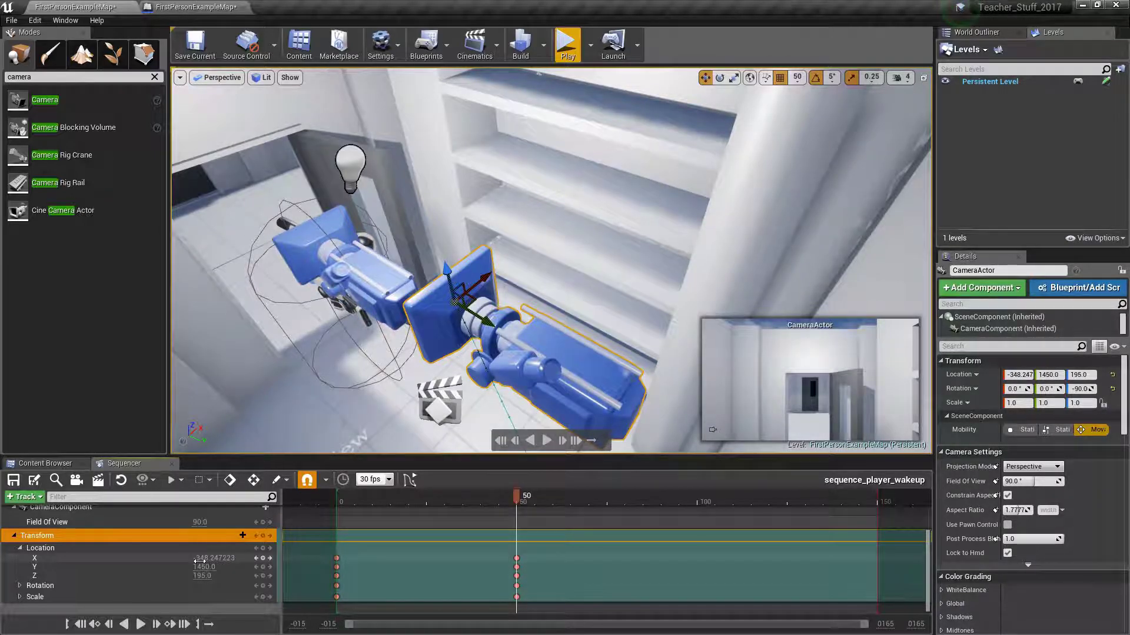
{"action": "left_click", "coordinate": [263, 536]}
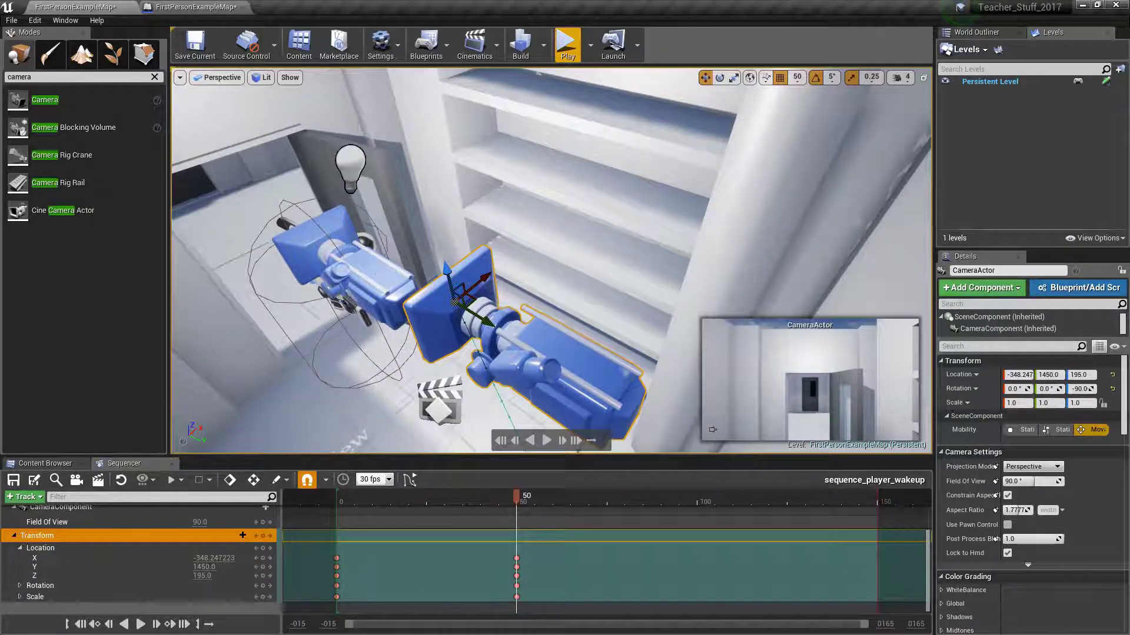
Step: Copy the character camera's Y location, 1309.484497, into the sequence camera's Y location at frame 50
{"action": "double_click", "coordinate": [378, 266]}
{"action": "left_click", "coordinate": [1041, 375]}
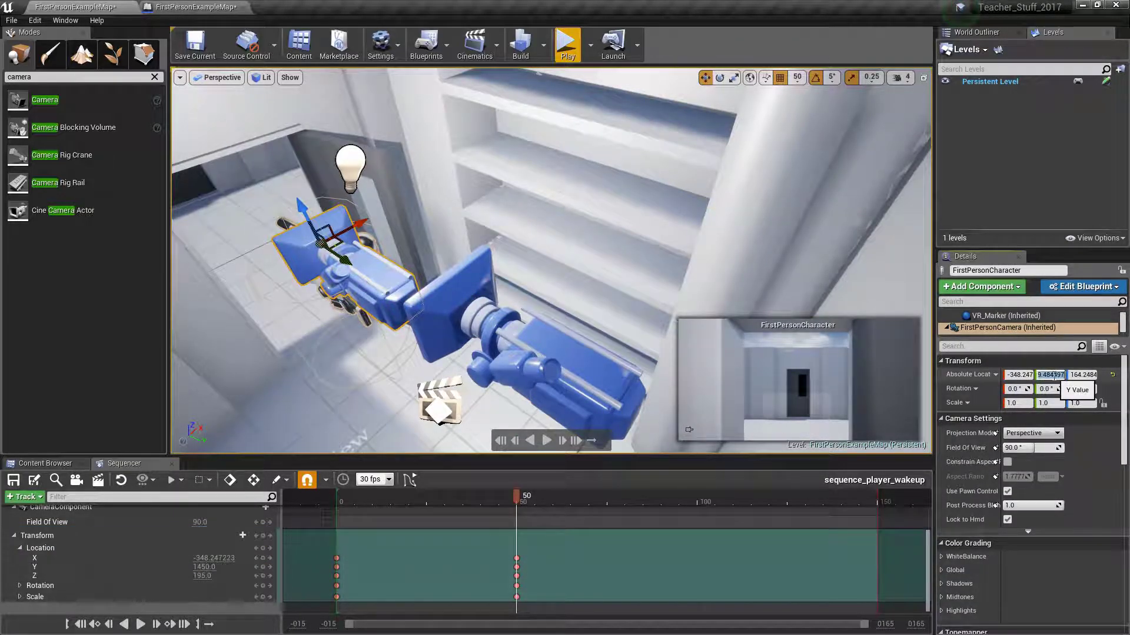
{"action": "left_click", "coordinate": [541, 363]}
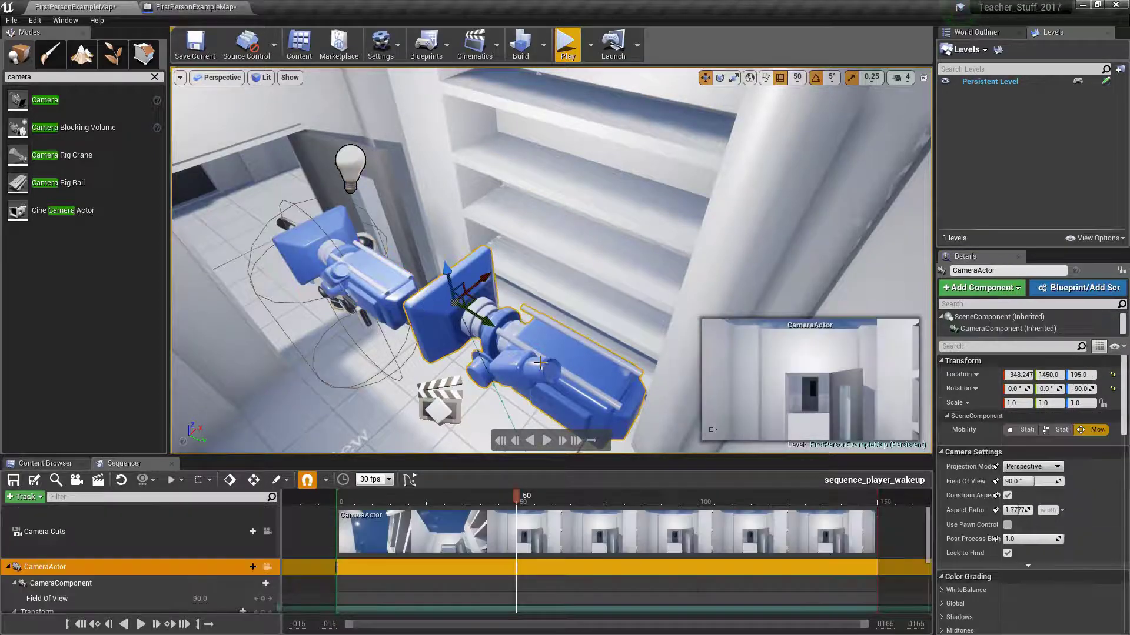
{"action": "scroll", "coordinate": [66, 568], "scroll_direction": "down", "scroll_amount": 2}
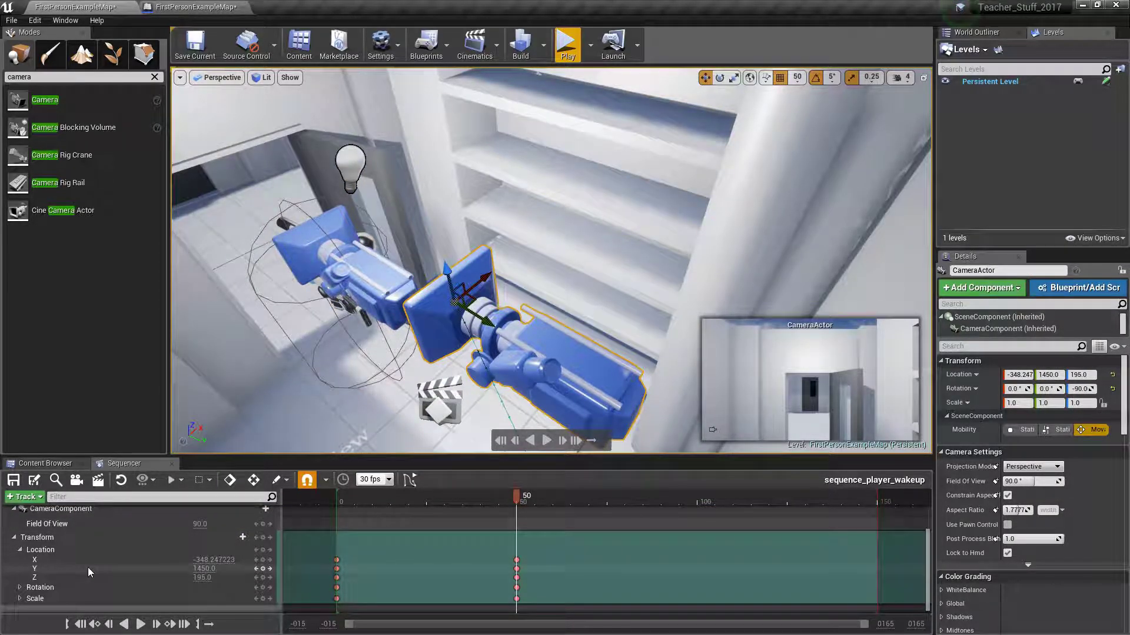
{"action": "key", "text": "Return"}
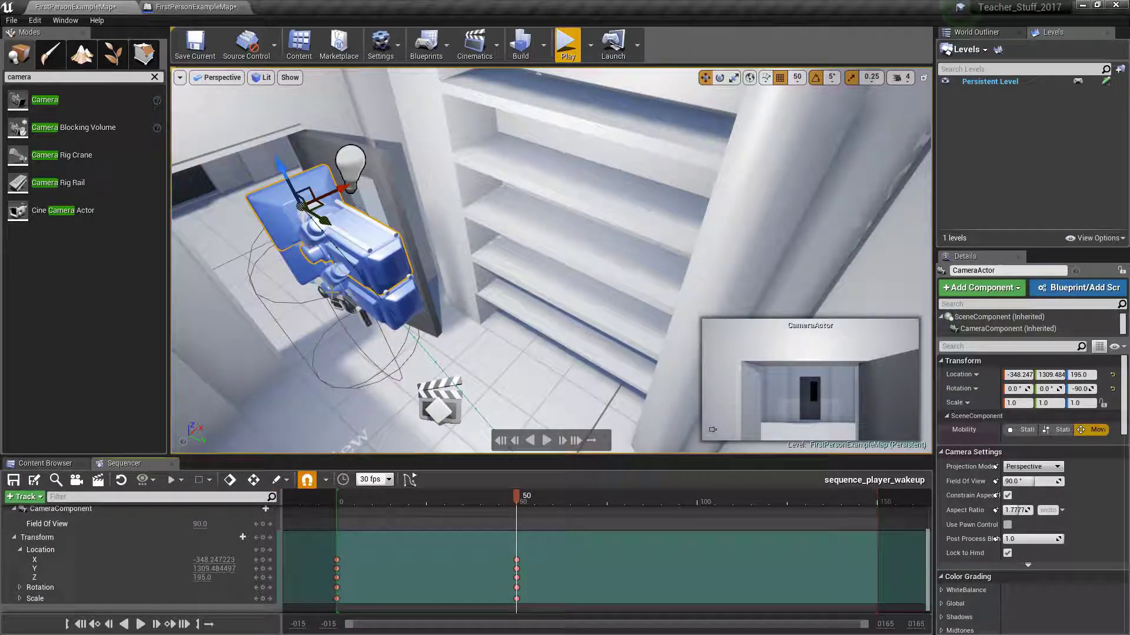
Step: Copy the character camera's Z location, 164.248413, into the sequence camera's Z location at frame 50
{"action": "left_click", "coordinate": [403, 308]}
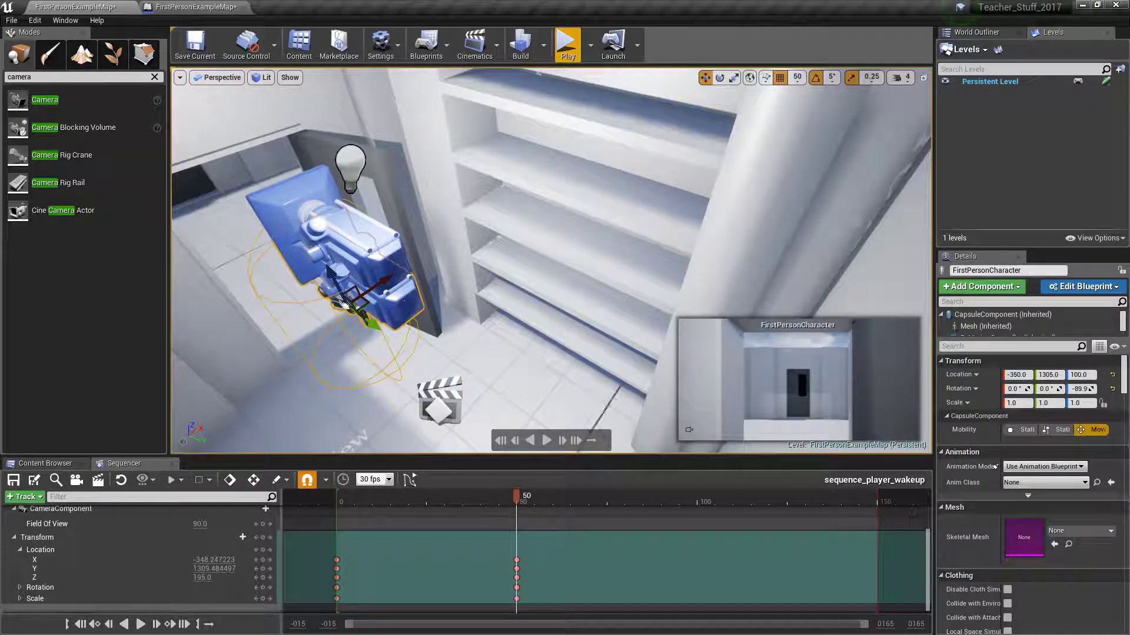
{"action": "left_click", "coordinate": [1081, 374]}
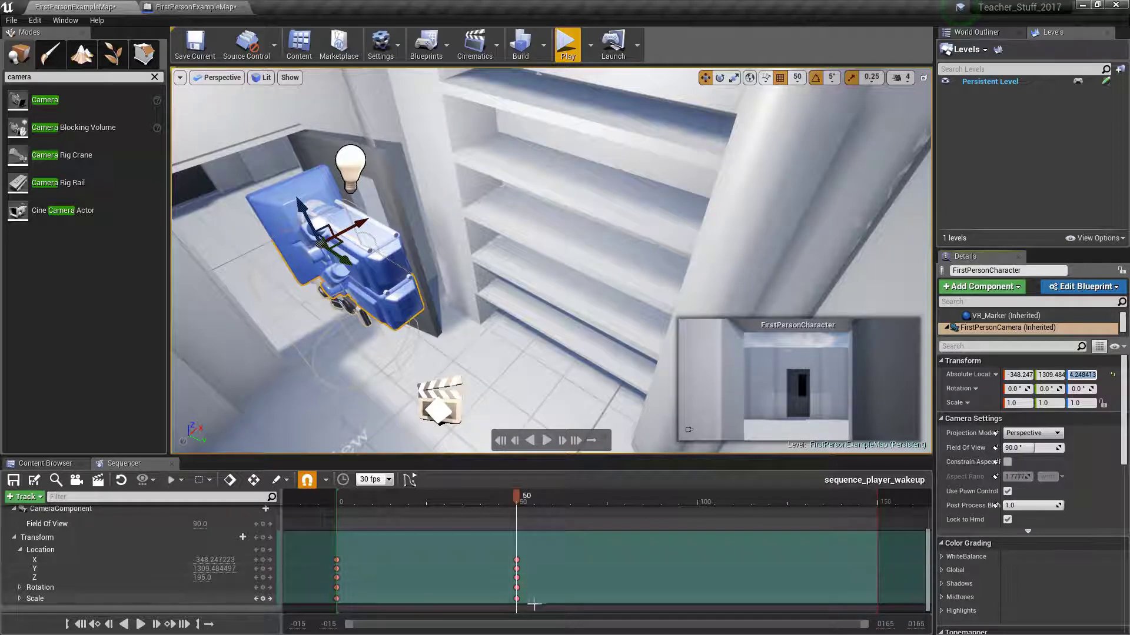
{"action": "left_click", "coordinate": [192, 577]}
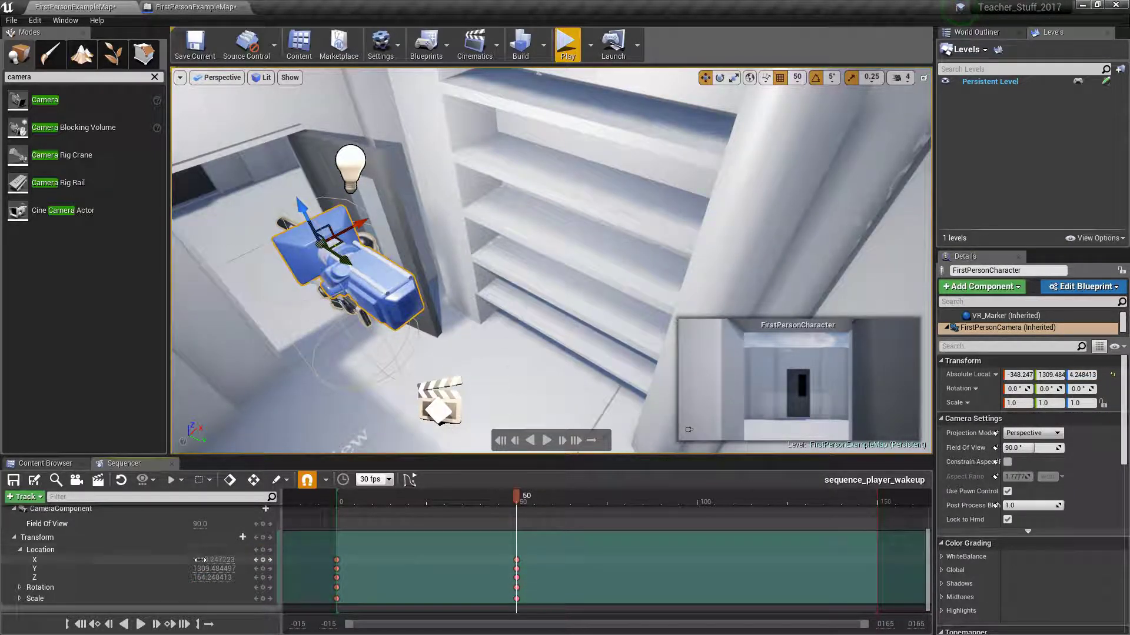
Step: Shorten the camera cut and the sequence's playback range to end at frame 50, and return the playhead to the start
{"action": "mouse_move", "coordinate": [518, 499]}
{"action": "left_mouse_down"}
{"action": "mouse_move", "coordinate": [334, 515]}
{"action": "mouse_move", "coordinate": [347, 500]}
{"action": "mouse_move", "coordinate": [530, 519]}
{"action": "mouse_move", "coordinate": [338, 517]}
{"action": "mouse_move", "coordinate": [517, 518]}
{"action": "left_mouse_up"}
{"action": "scroll", "coordinate": [211, 555], "scroll_direction": "up", "scroll_amount": 3}
{"action": "left_click", "coordinate": [84, 537]}
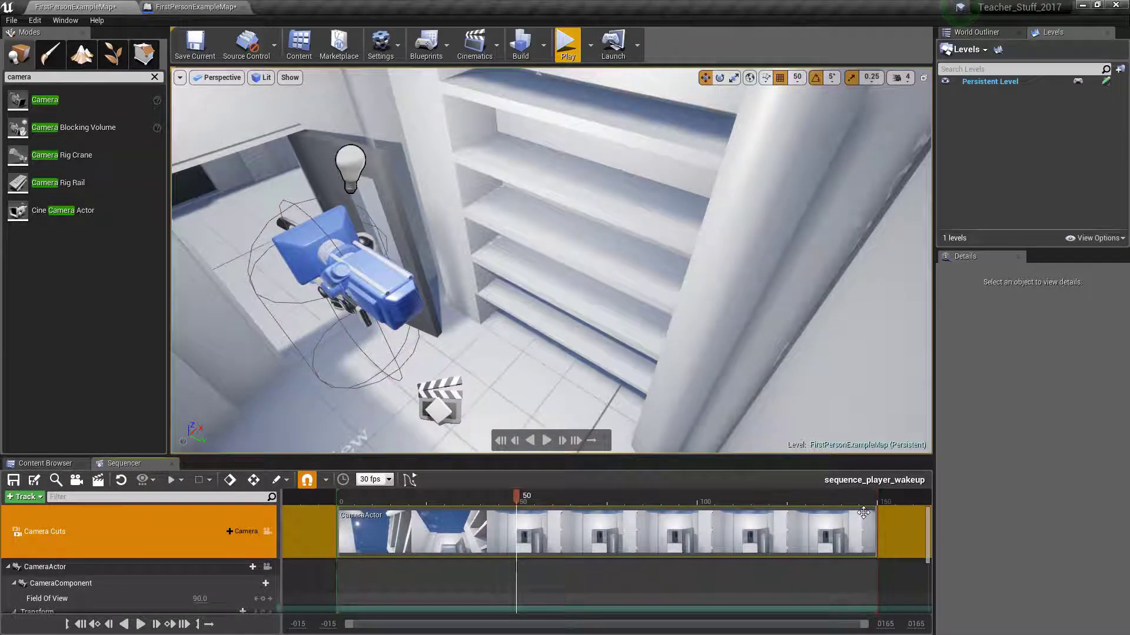
{"action": "left_click_drag", "start_coordinate": [877, 516], "coordinate": [516, 515]}
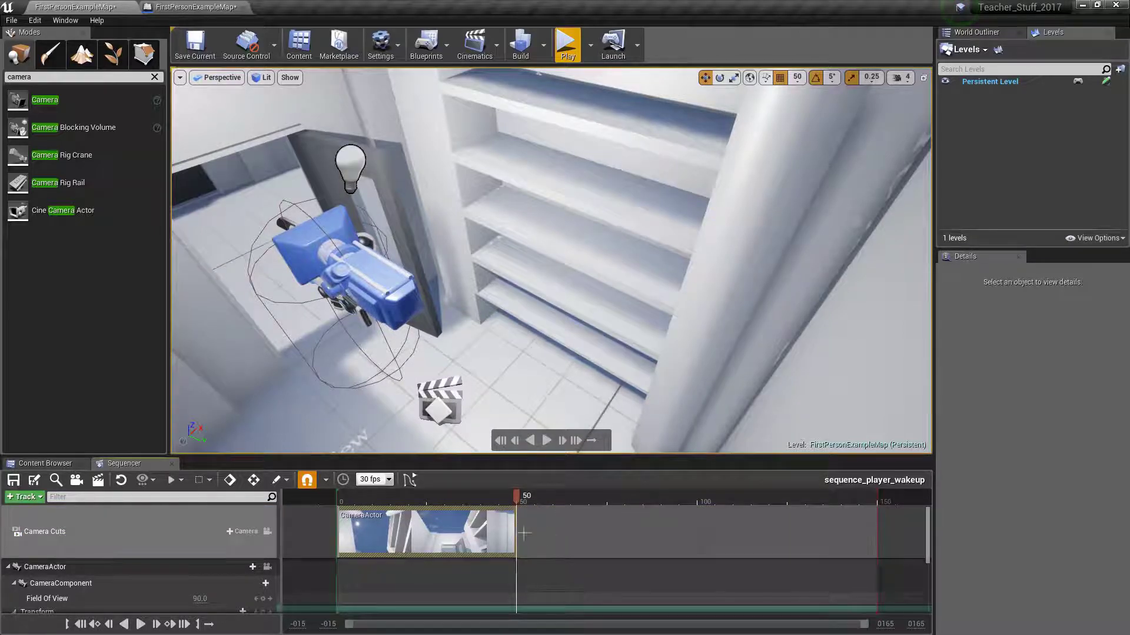
{"action": "mouse_move", "coordinate": [876, 501]}
{"action": "left_mouse_down"}
{"action": "mouse_move", "coordinate": [511, 517]}
{"action": "mouse_move", "coordinate": [356, 497]}
{"action": "left_mouse_up"}
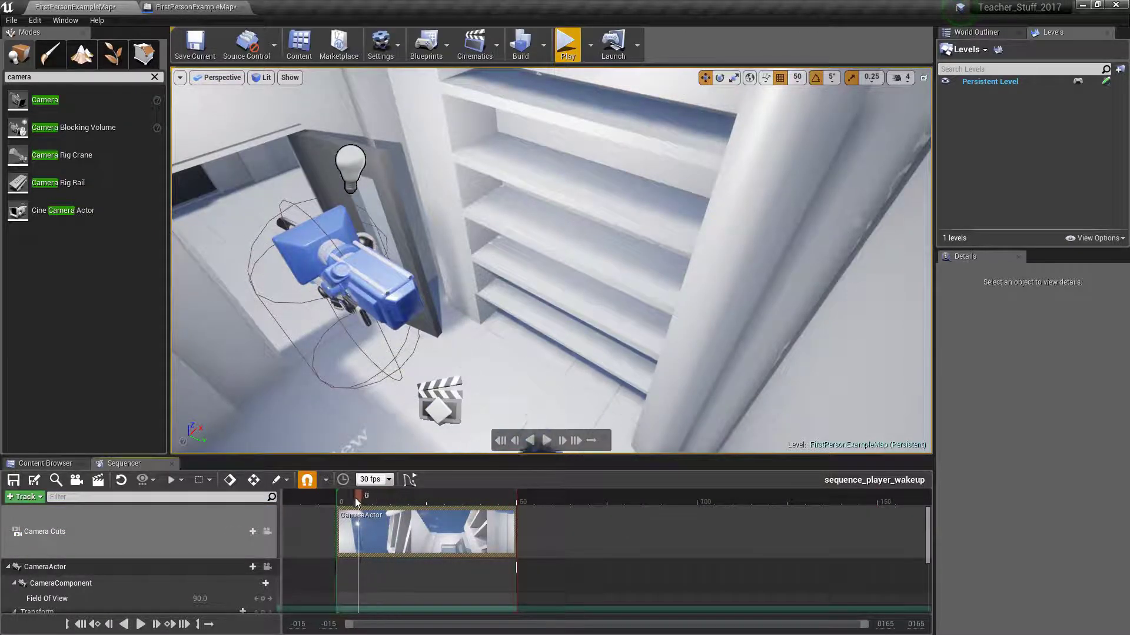
{"action": "left_click_drag", "start_coordinate": [475, 500], "coordinate": [331, 502]}
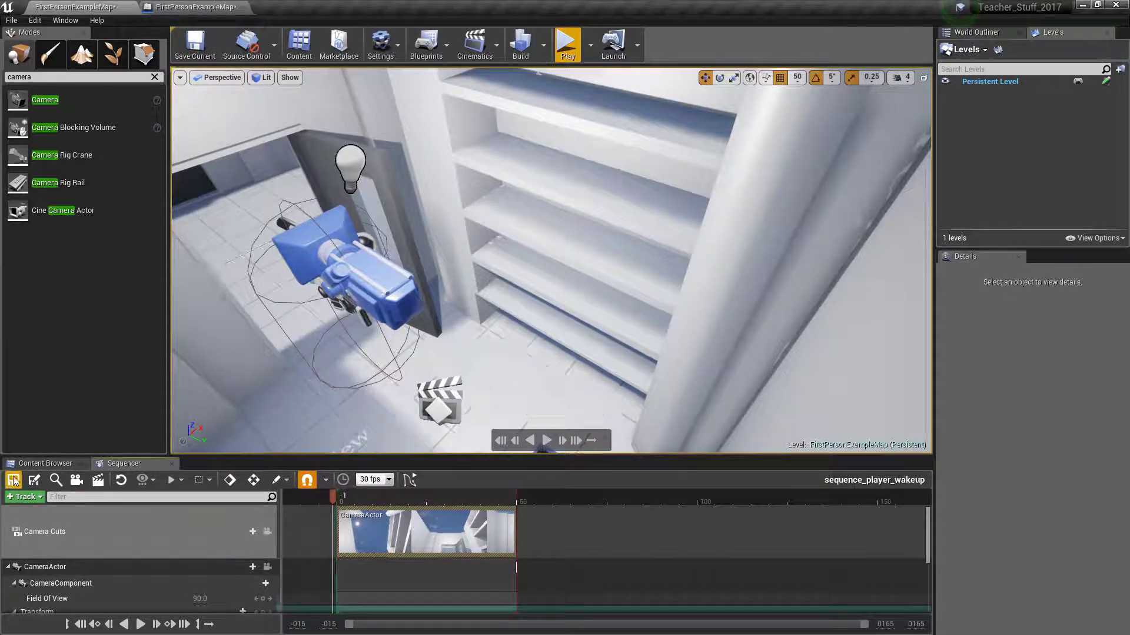
Step: Save all changes and play the level twice to test how the wake-up sequence hands over to the player's view
{"action": "left_click", "coordinate": [12, 20]}
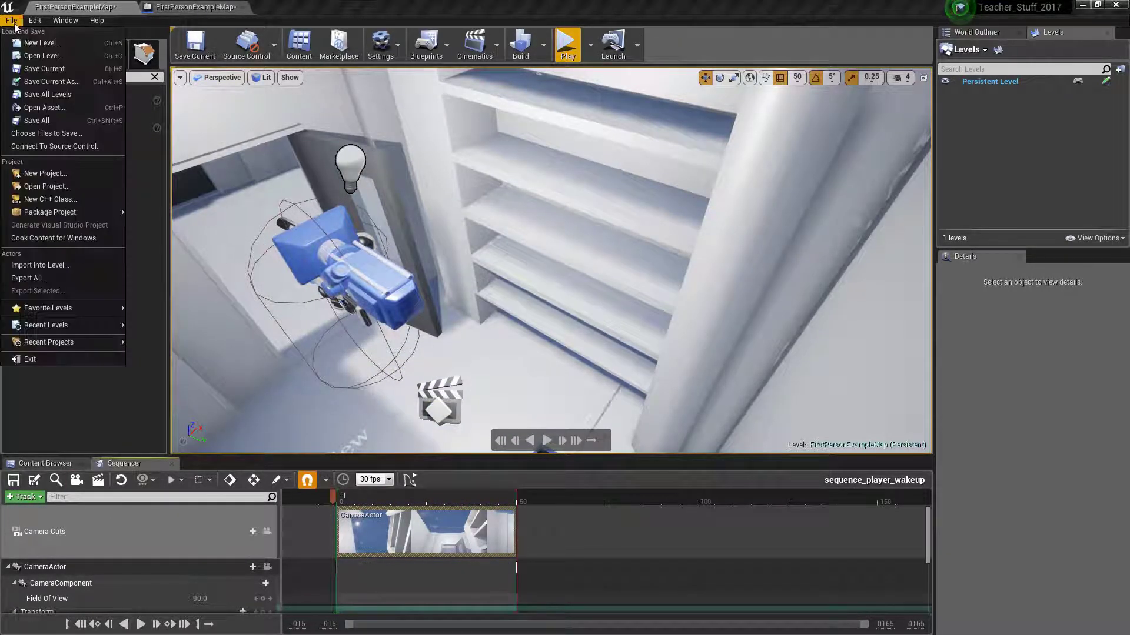
{"action": "left_click", "coordinate": [45, 124]}
{"action": "left_click", "coordinate": [567, 44]}
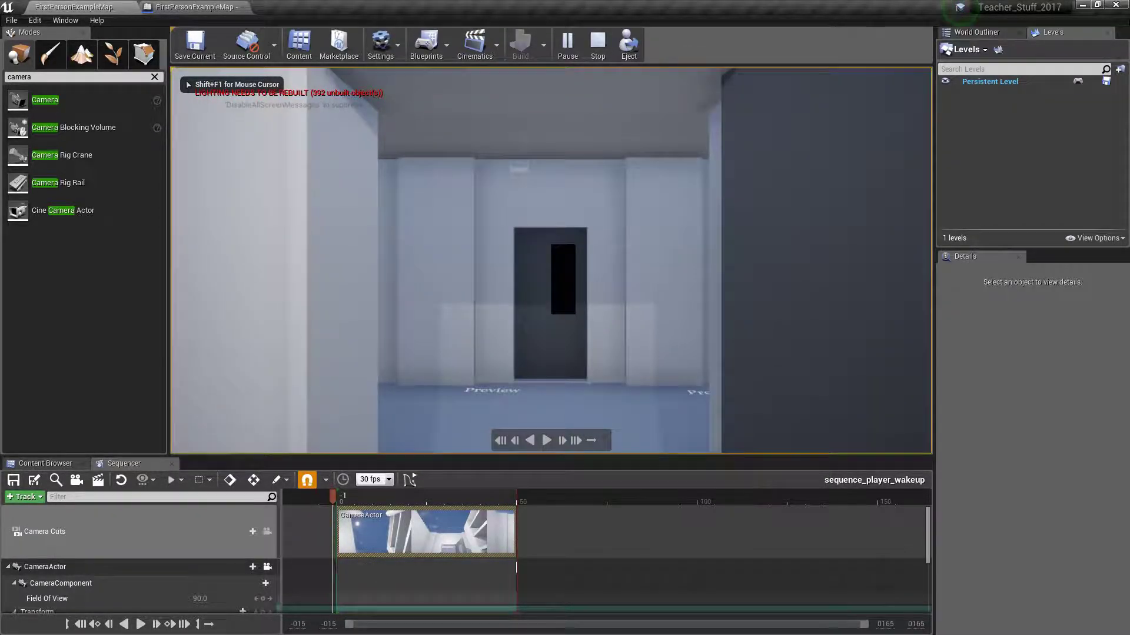
{"action": "key", "text": "Escape"}
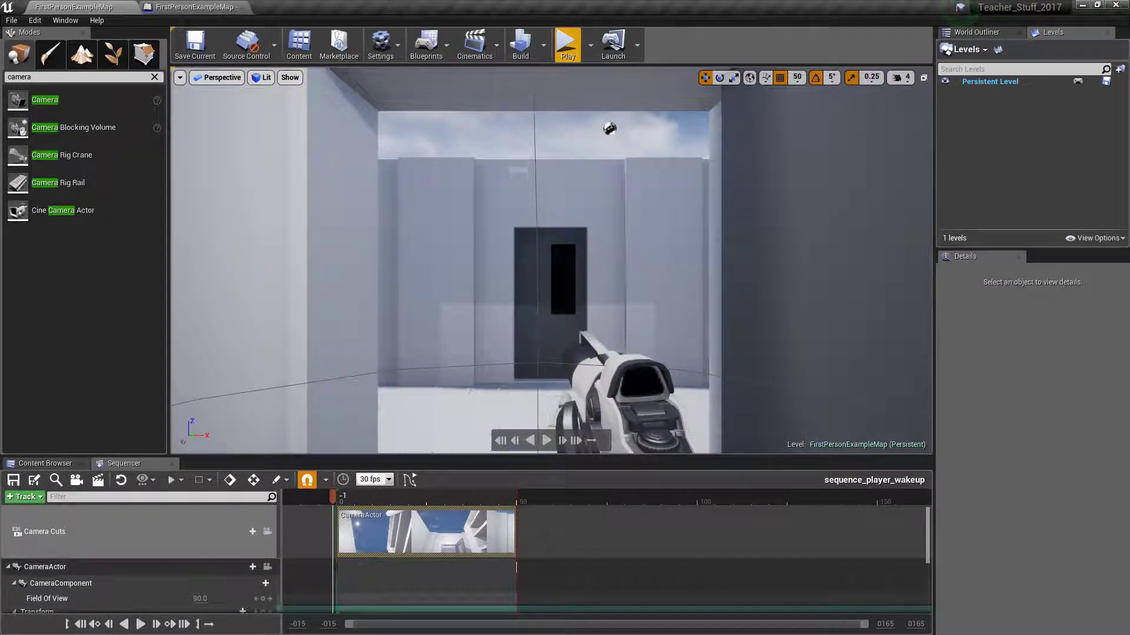
{"action": "right_click_drag", "start_coordinate": [589, 235], "coordinate": [653, 283]}
{"action": "left_click", "coordinate": [567, 42]}
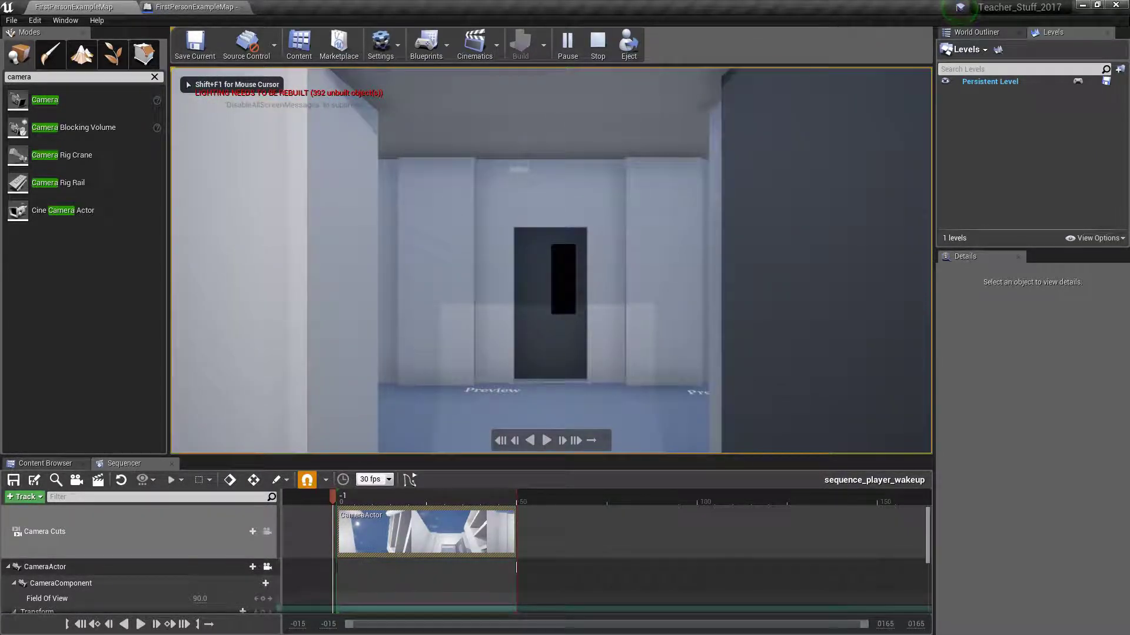
{"action": "key", "text": "Escape"}
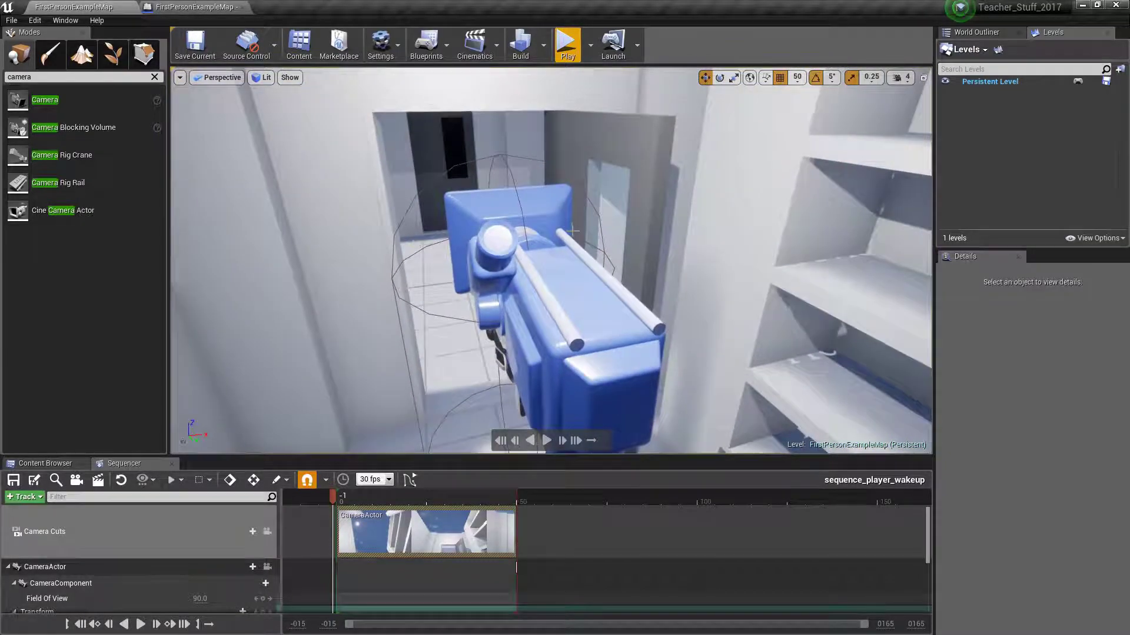
Step: Turn off Constrain Aspect Ratio for the sequence's CameraActor
{"action": "left_click", "coordinate": [555, 306]}
{"action": "right_click_drag", "start_coordinate": [593, 281], "coordinate": [776, 377]}
{"action": "right_click_drag", "start_coordinate": [589, 353], "coordinate": [518, 252]}
{"action": "left_click", "coordinate": [518, 253]}
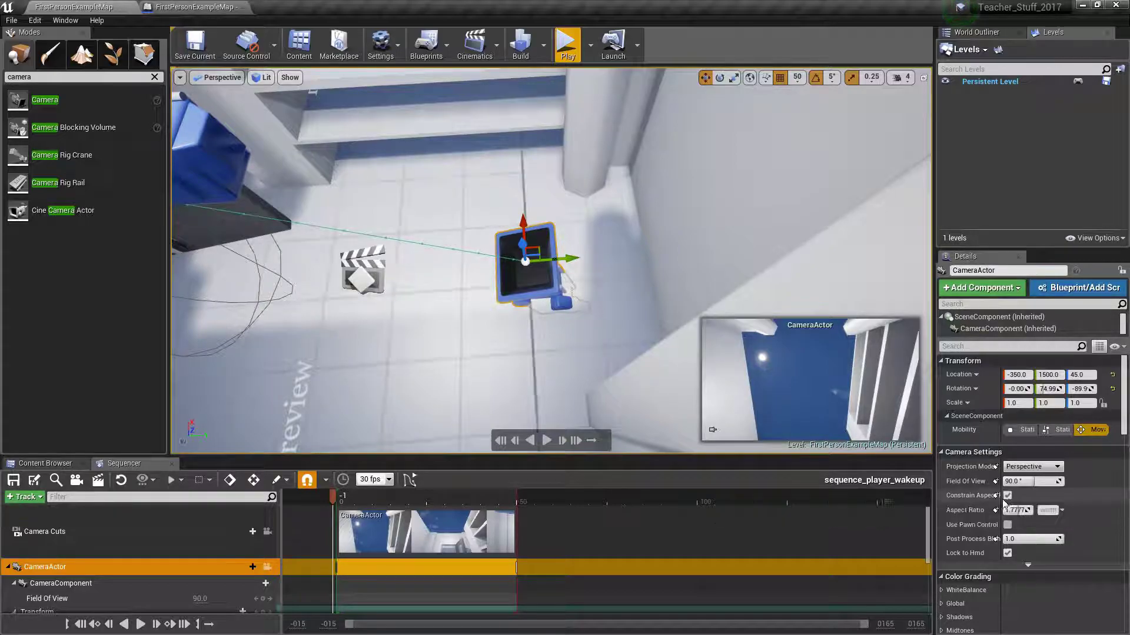
{"action": "mouse_move", "coordinate": [1001, 498]}
{"action": "left_mouse_down"}
{"action": "mouse_move", "coordinate": [1035, 499]}
{"action": "mouse_move", "coordinate": [1004, 499]}
{"action": "left_mouse_up"}
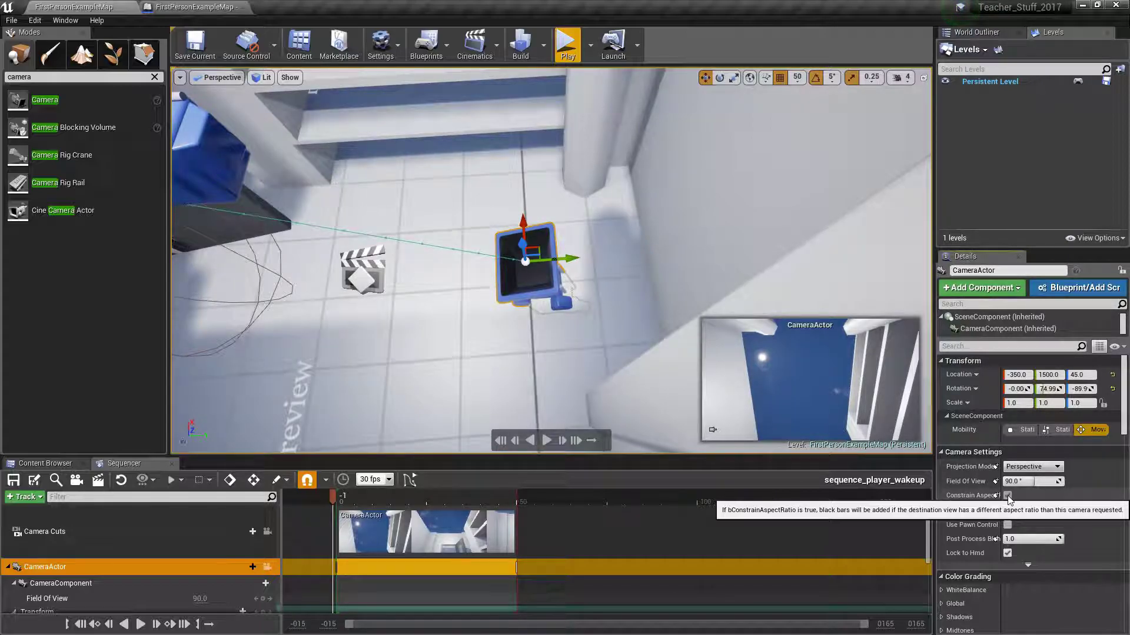
{"action": "left_click", "coordinate": [1007, 496]}
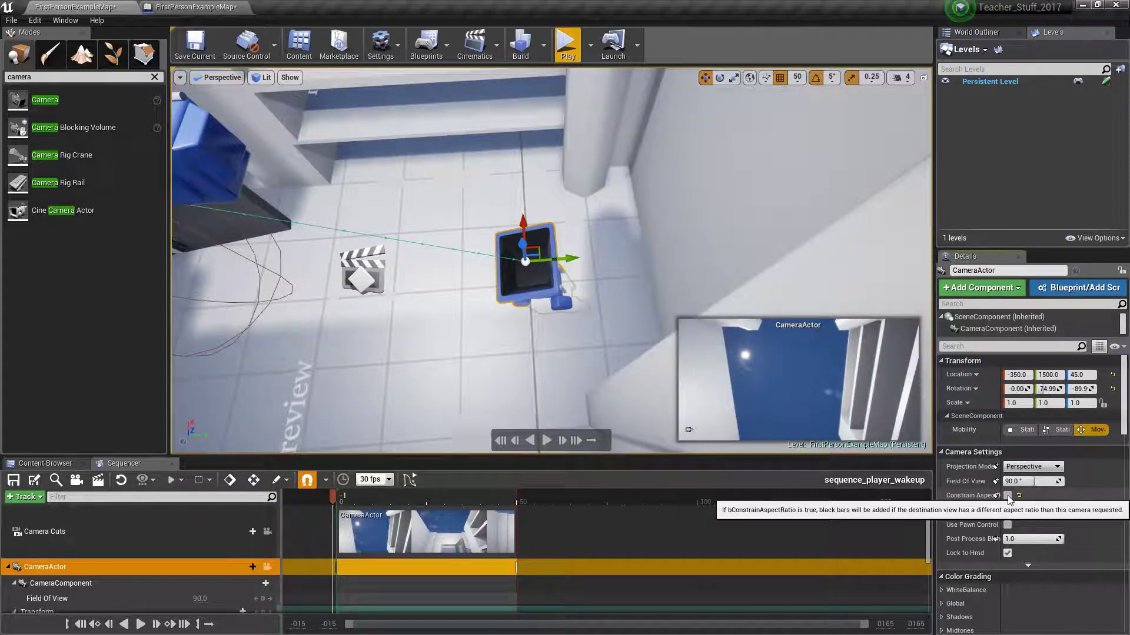
Step: Save everything again and play the level to check the wake-up sequence with the unconstrained camera
{"action": "left_click", "coordinate": [197, 43]}
{"action": "left_click", "coordinate": [11, 20]}
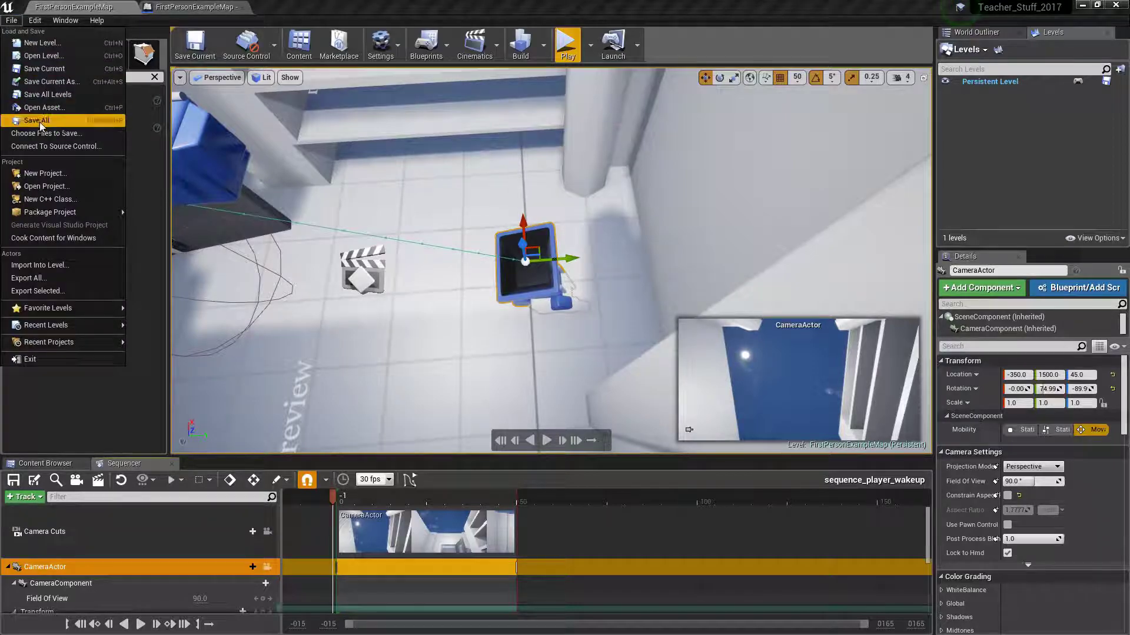
{"action": "left_click", "coordinate": [40, 122]}
{"action": "left_click", "coordinate": [567, 44]}
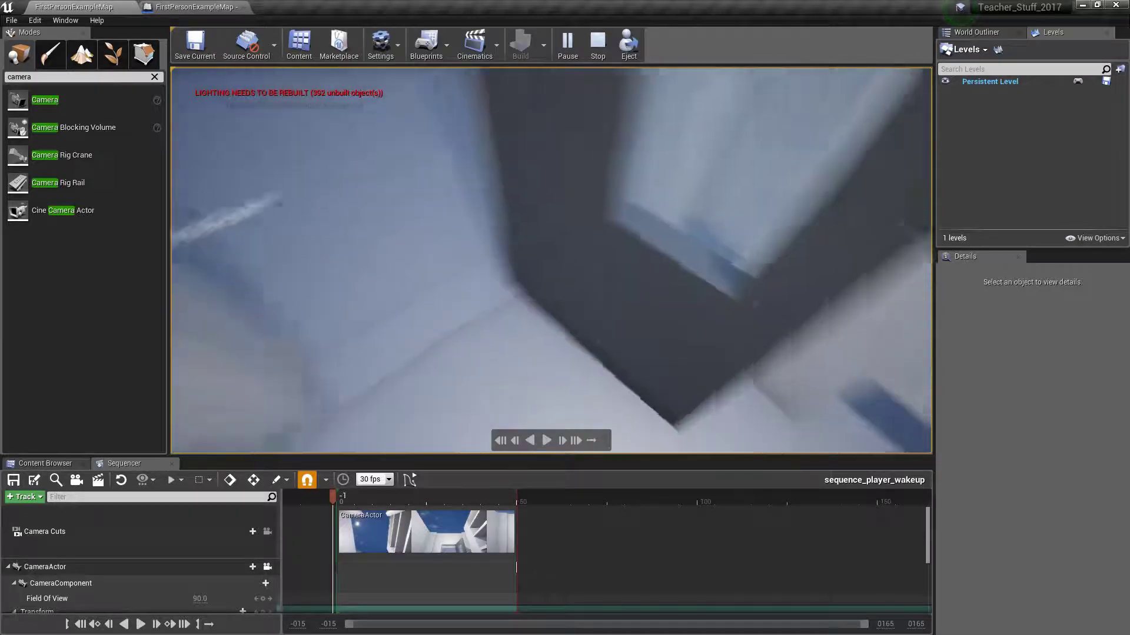
Step: Stop the play test and set the location type of the FirstPersonCharacter's FirstPersonCamera component to Relative
{"action": "key", "text": "Escape"}
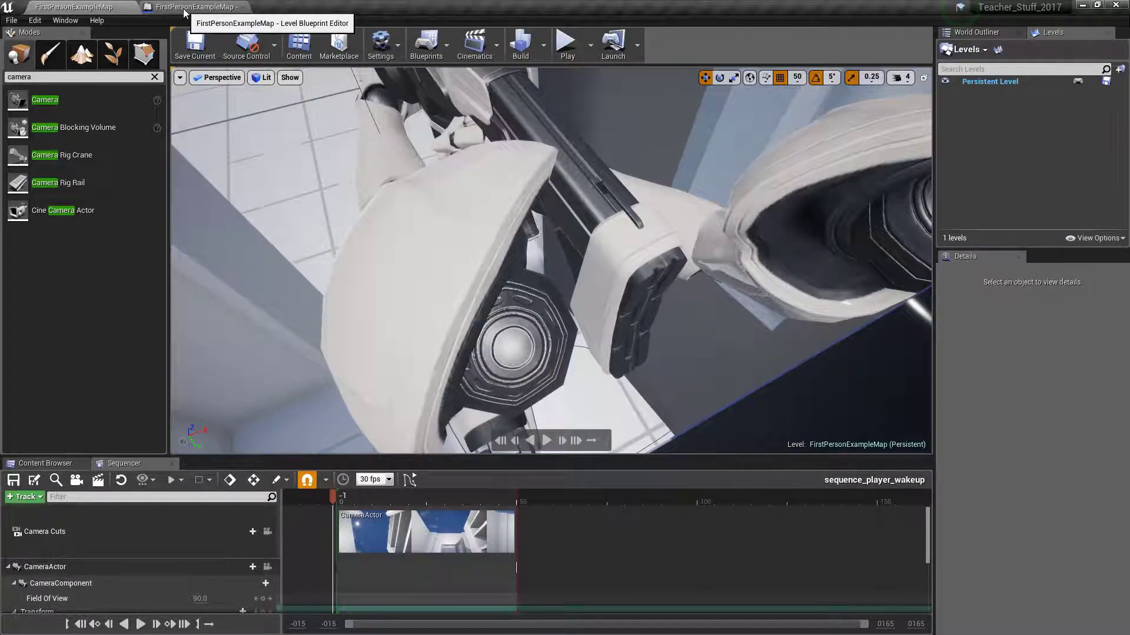
{"action": "key", "text": "s"}
{"action": "right_click_drag", "start_coordinate": [500, 236], "coordinate": [503, 238]}
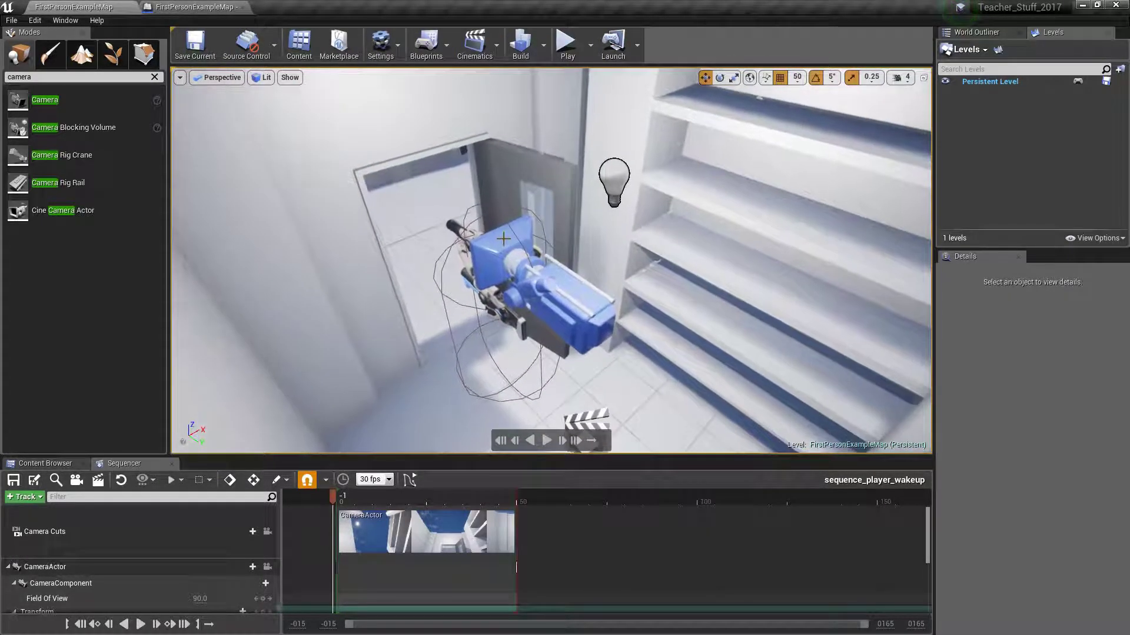
{"action": "left_click", "coordinate": [503, 238]}
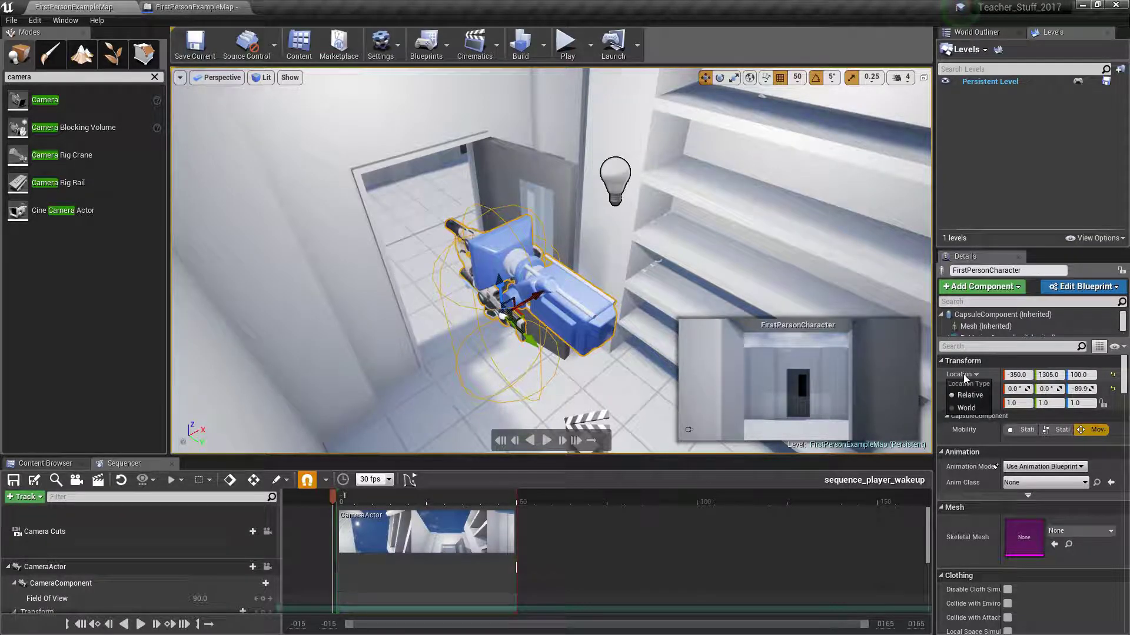
{"action": "left_click", "coordinate": [567, 294]}
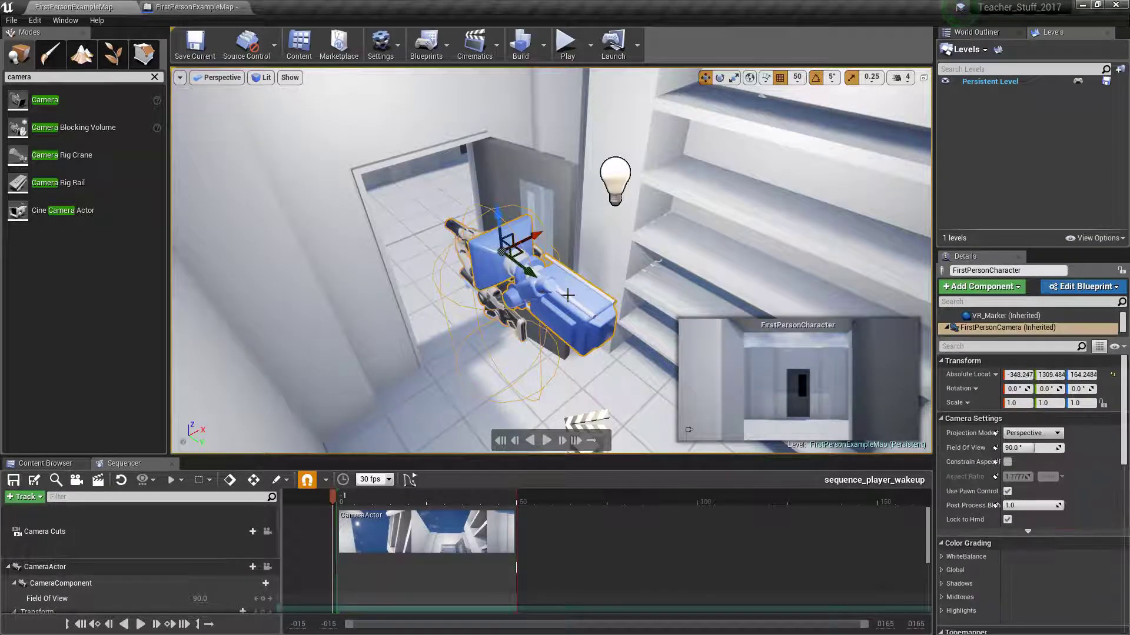
{"action": "left_click", "coordinate": [980, 375]}
{"action": "left_click", "coordinate": [975, 392]}
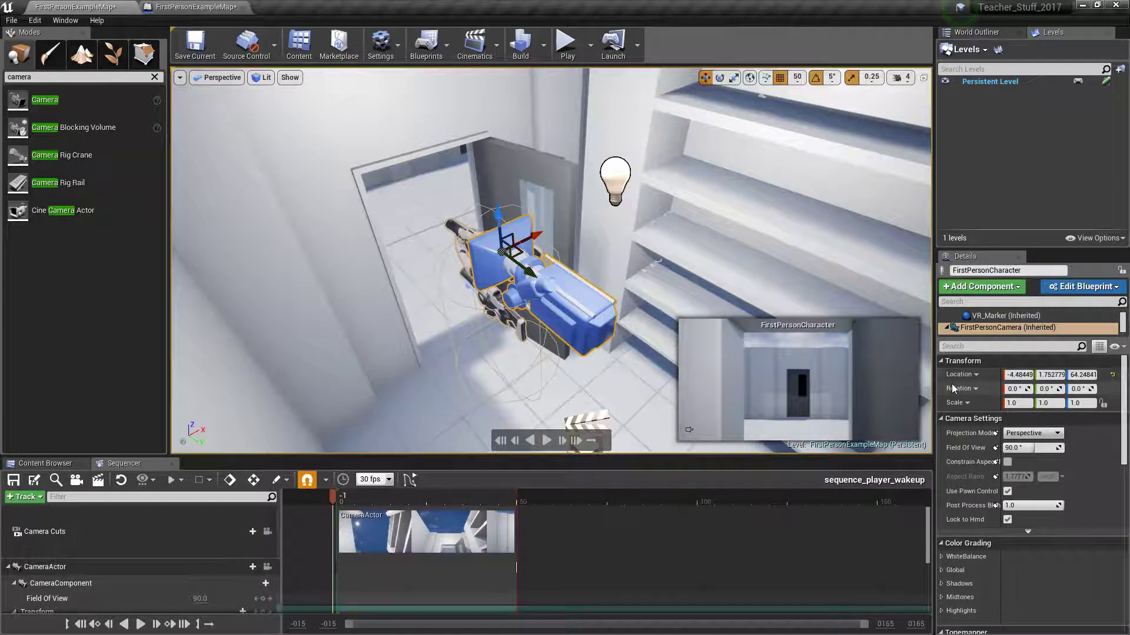
Step: Save all changes and play the level twice to test the hand-over with the relative camera location
{"action": "left_click", "coordinate": [13, 21]}
{"action": "left_click", "coordinate": [36, 120]}
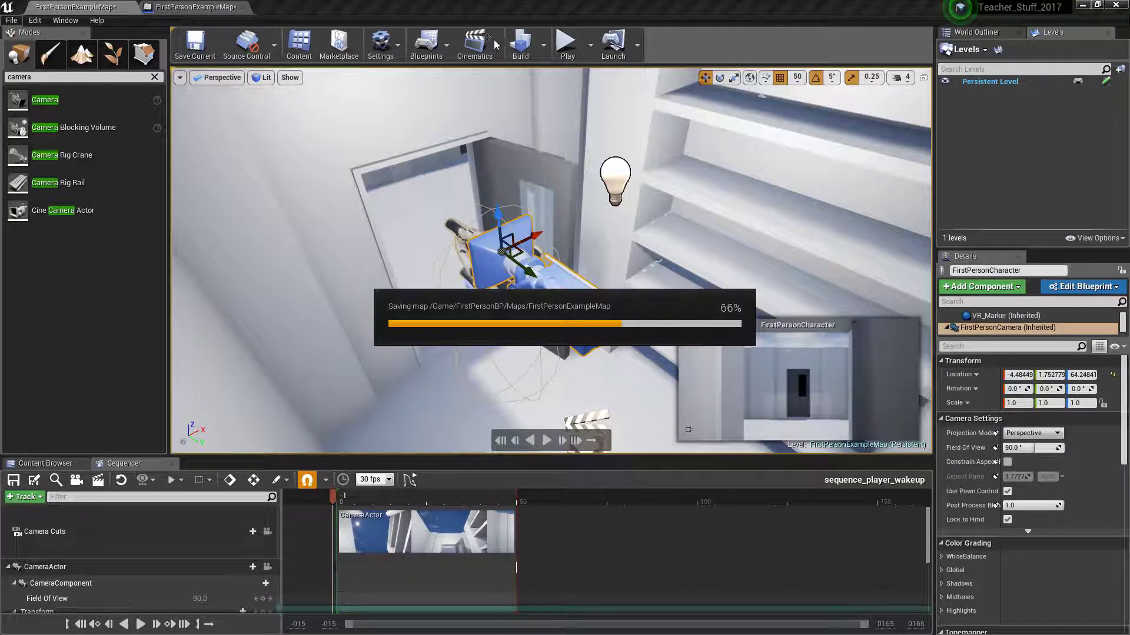
{"action": "left_click", "coordinate": [565, 44]}
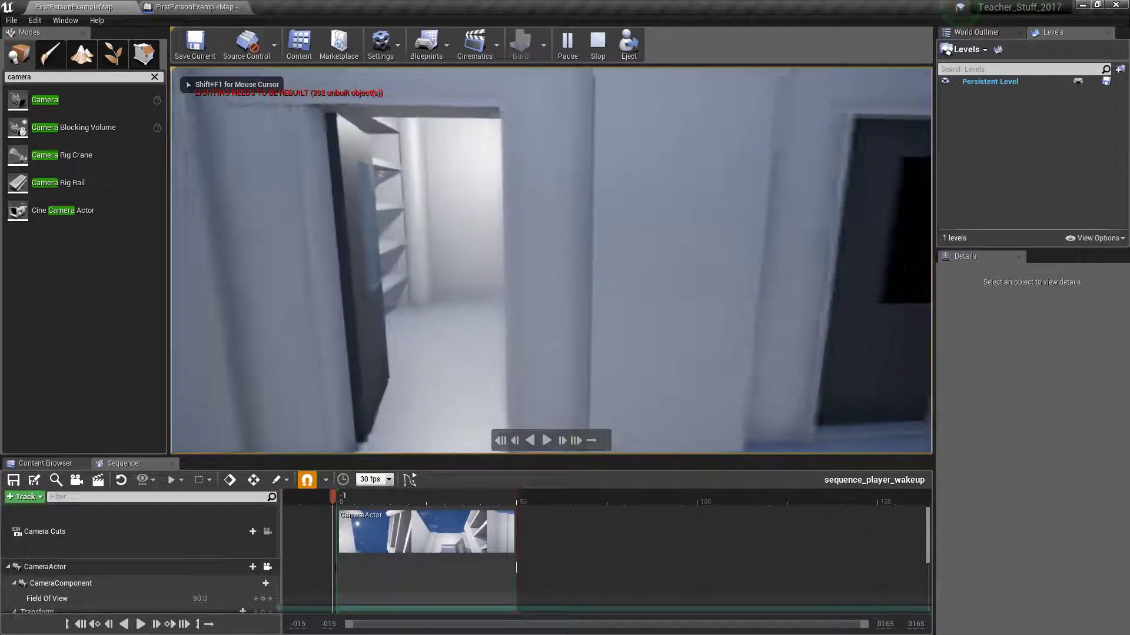
{"action": "key", "text": "Escape"}
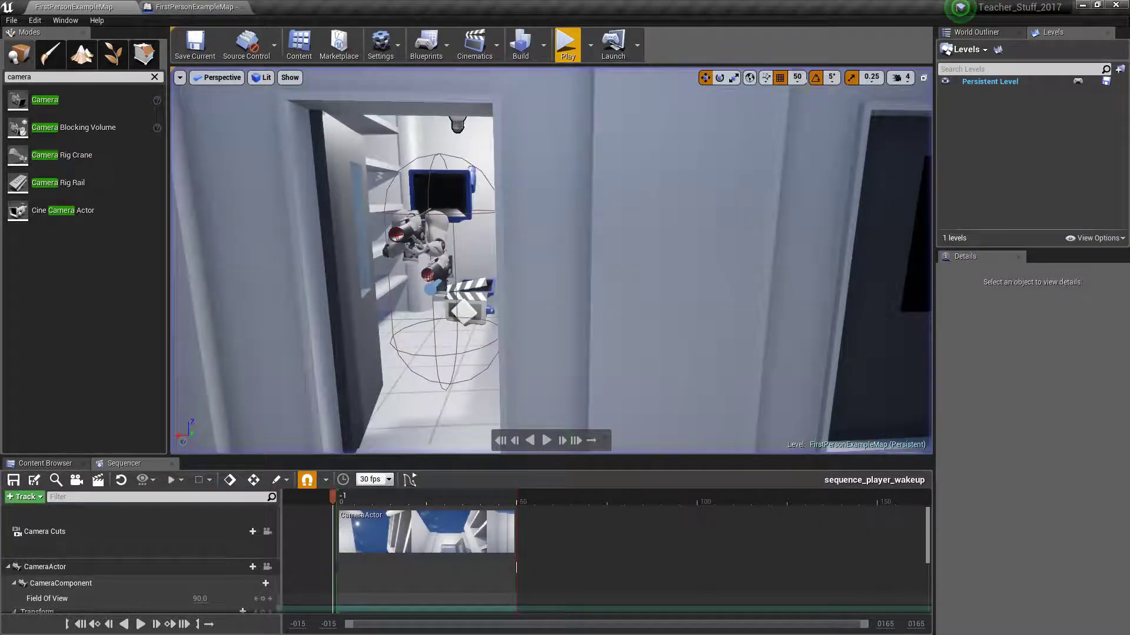
{"action": "left_click", "coordinate": [565, 44]}
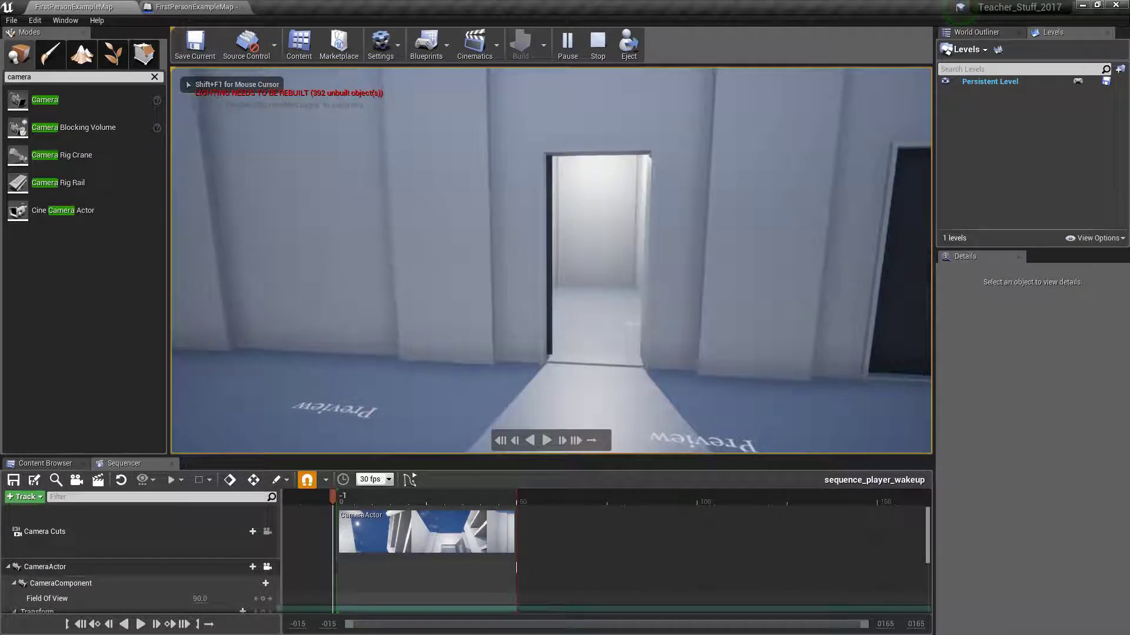
{"action": "key", "text": "Escape"}
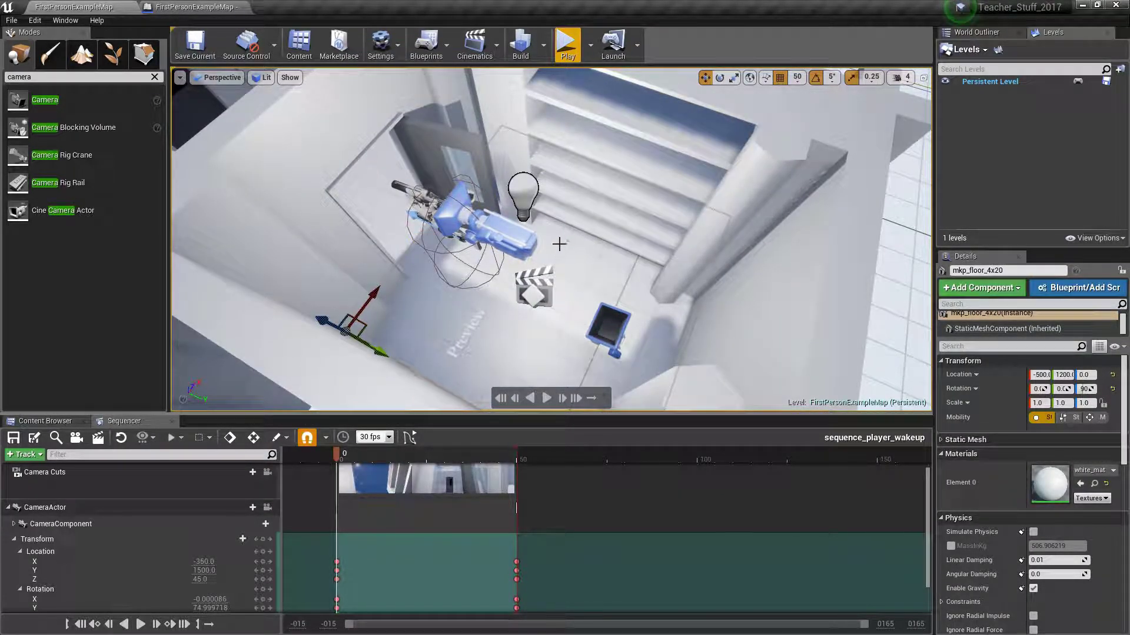
Step: Turn on Disable Movement Input and Disable Look at Input in the playback settings of the sequence_player_wakeup actor
{"action": "left_click", "coordinate": [534, 285]}
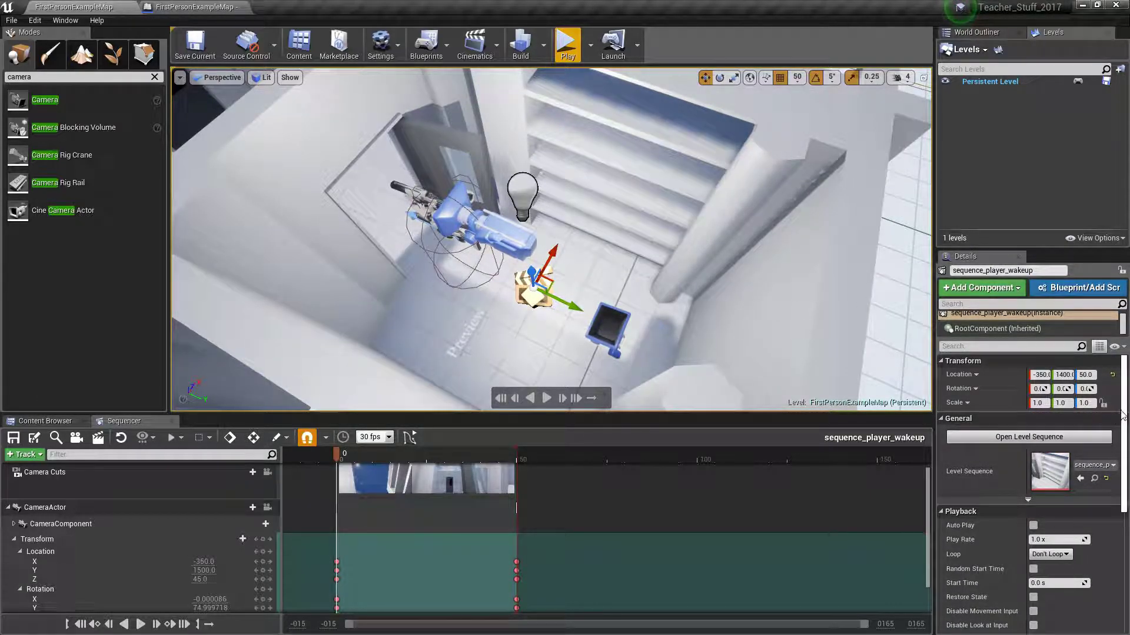
{"action": "scroll", "coordinate": [1001, 412], "scroll_direction": "down", "scroll_amount": 3}
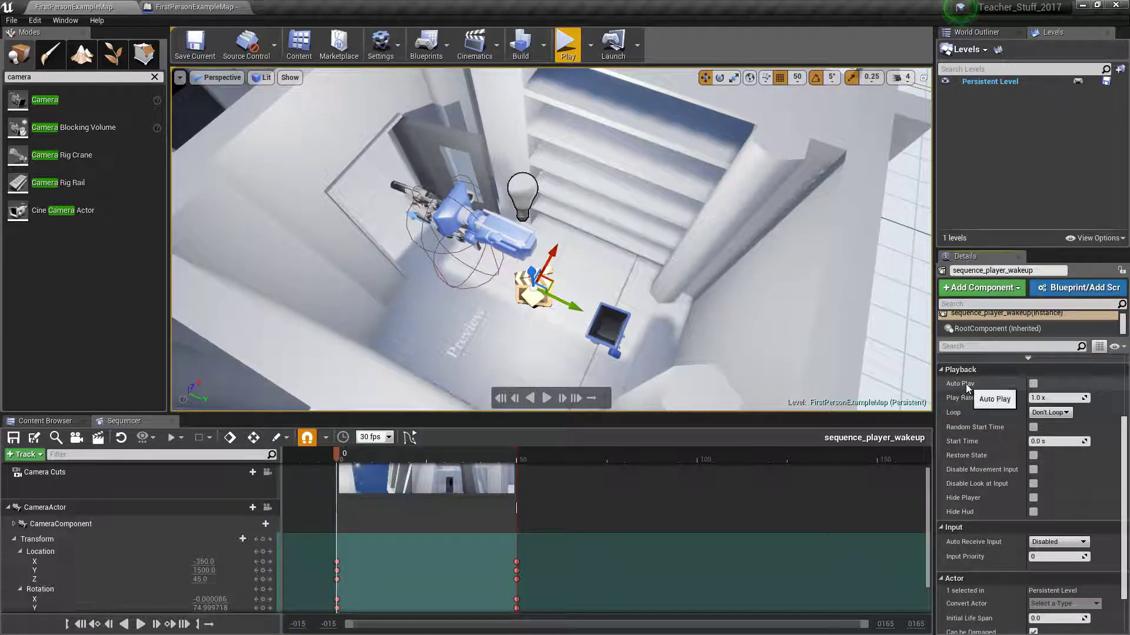
{"action": "left_click", "coordinate": [1033, 470]}
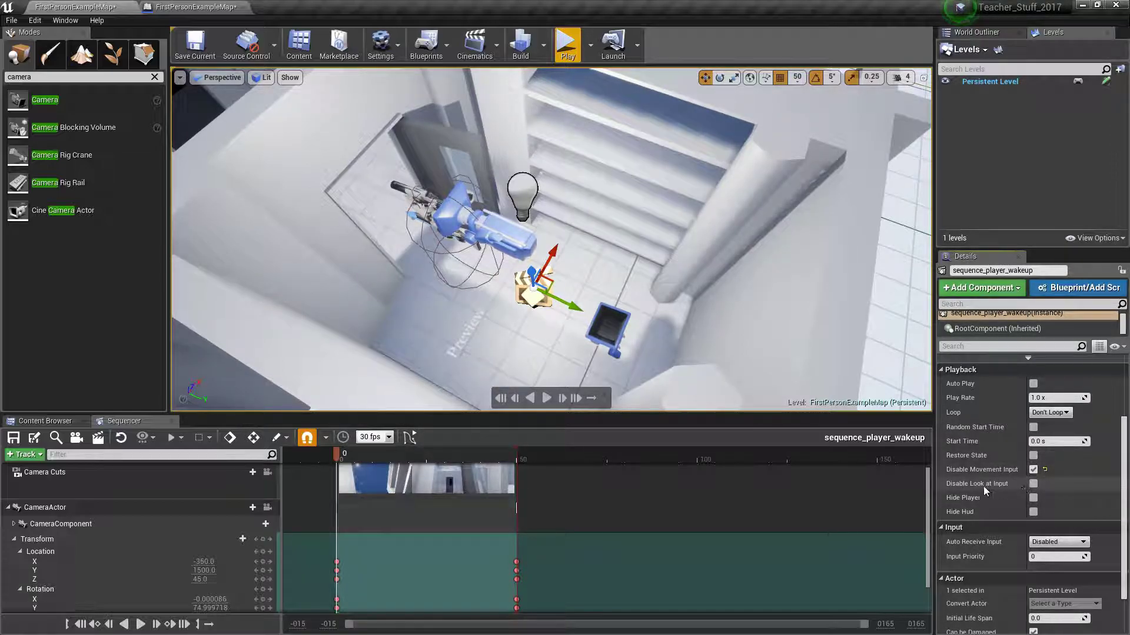
{"action": "left_click", "coordinate": [1033, 484]}
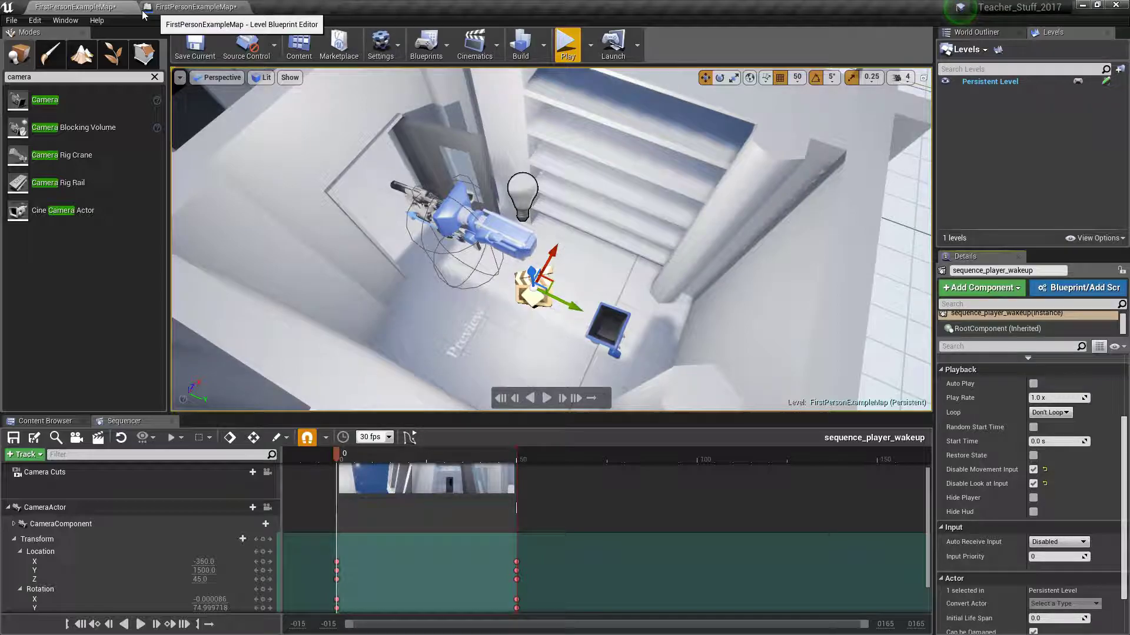
Step: Save everything and play the level to check the wake-up sequence with player movement and look input disabled
{"action": "left_click", "coordinate": [11, 20]}
{"action": "left_click", "coordinate": [40, 122]}
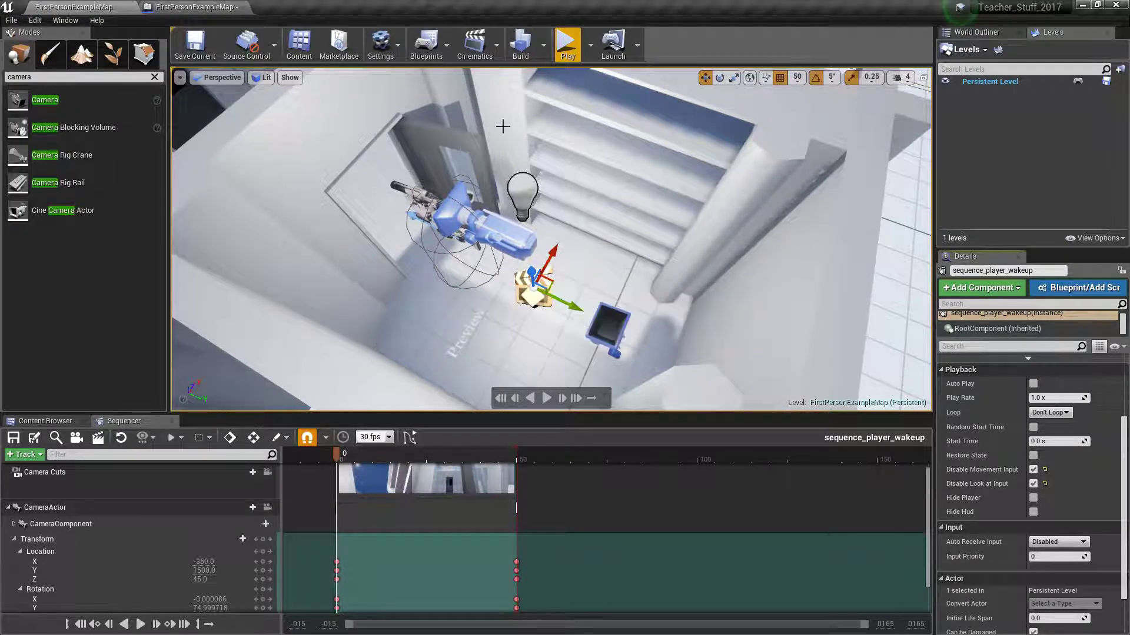
{"action": "left_click", "coordinate": [568, 48]}
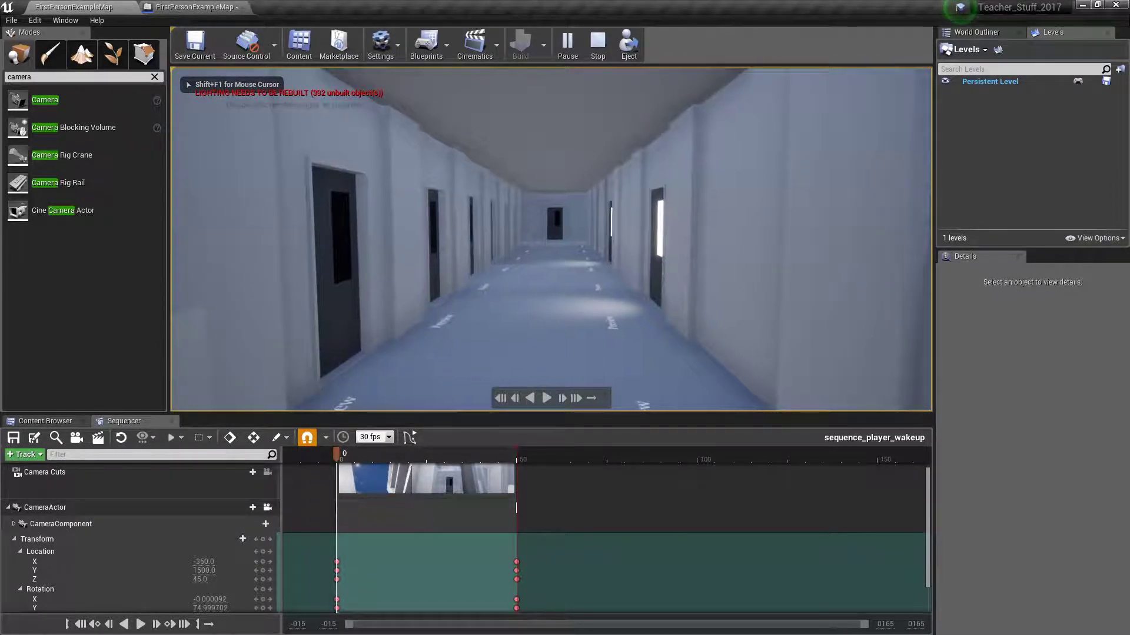
{"action": "key", "text": "Escape"}
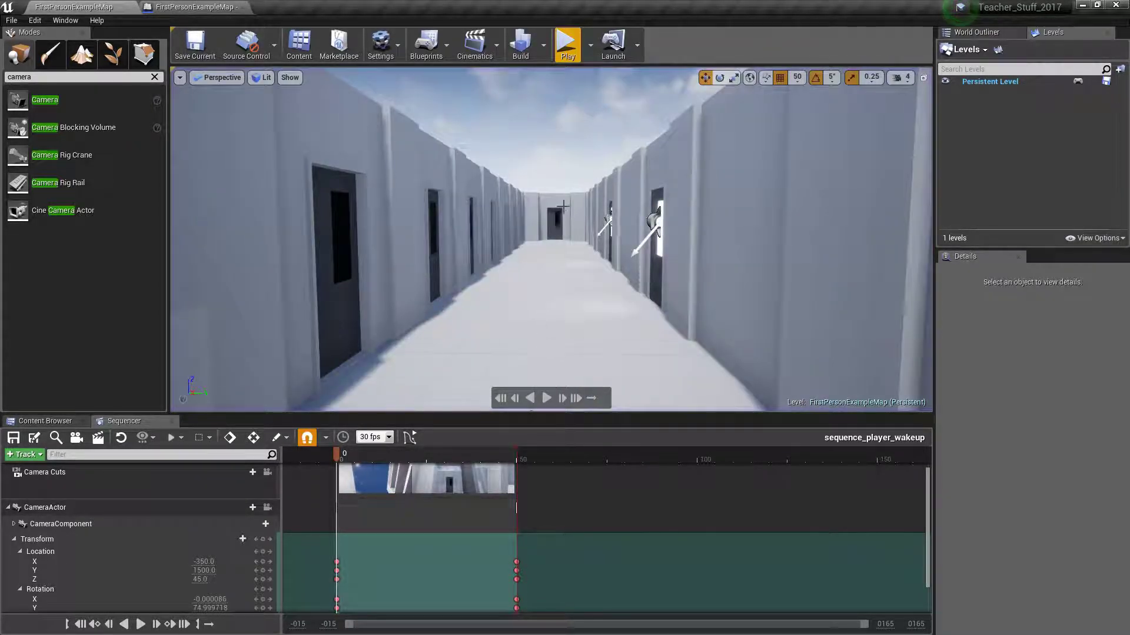
{"action": "right_click_drag", "start_coordinate": [552, 239], "coordinate": [446, 279]}
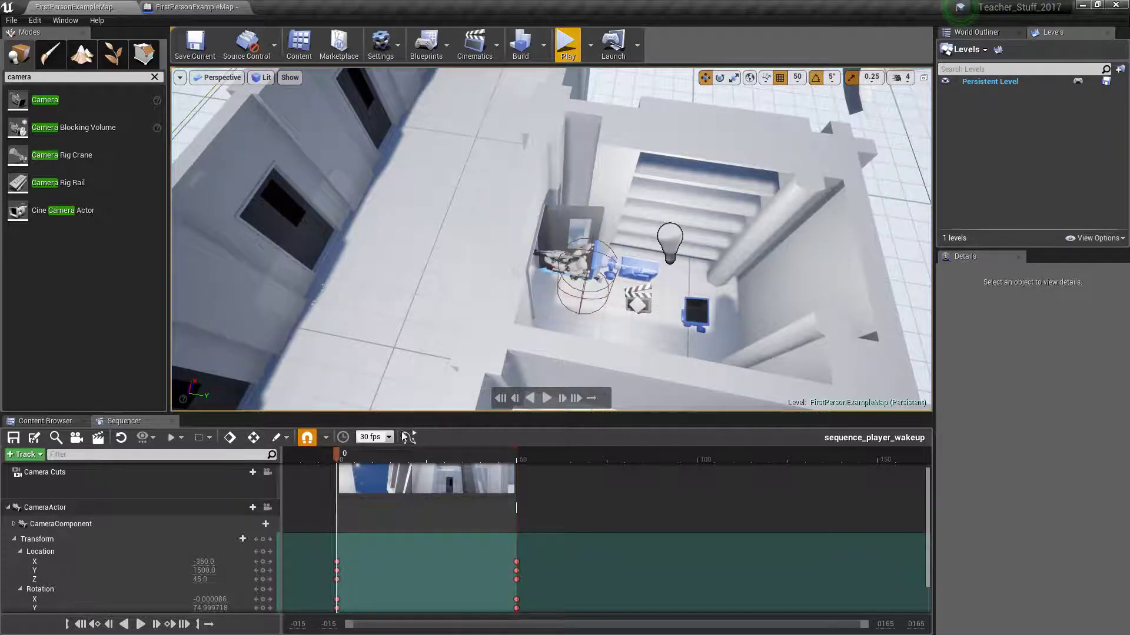
{"action": "mouse_move", "coordinate": [332, 455]}
{"action": "left_mouse_down"}
{"action": "mouse_move", "coordinate": [453, 465]}
{"action": "mouse_move", "coordinate": [340, 468]}
{"action": "left_mouse_up"}
{"action": "right_click_drag", "start_coordinate": [553, 262], "coordinate": [606, 259]}
{"action": "key", "text": "w"}
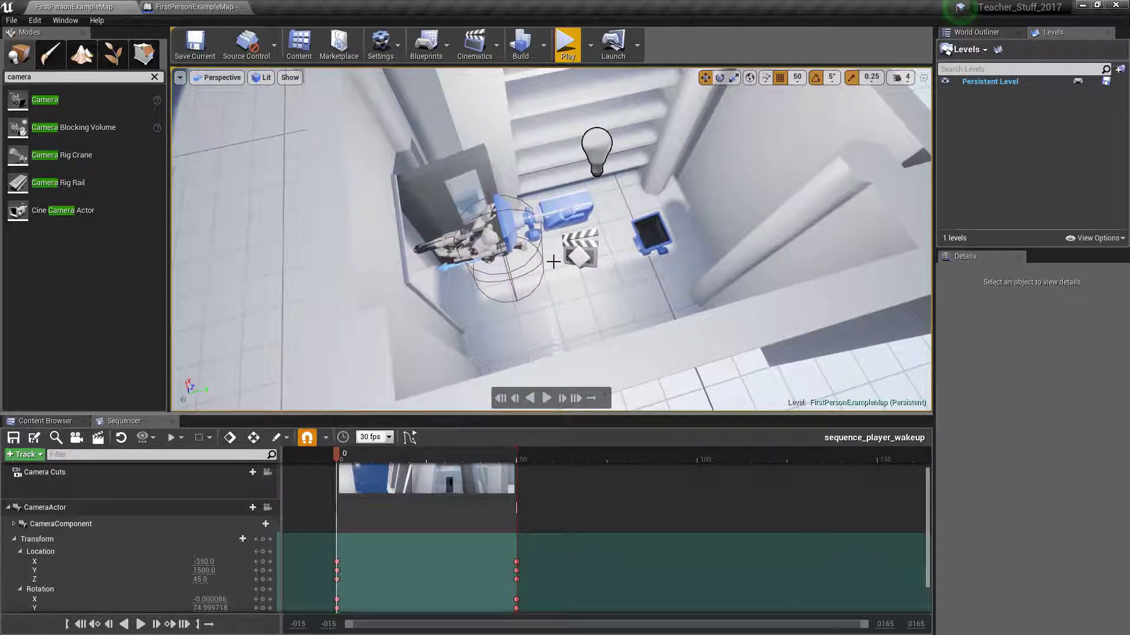